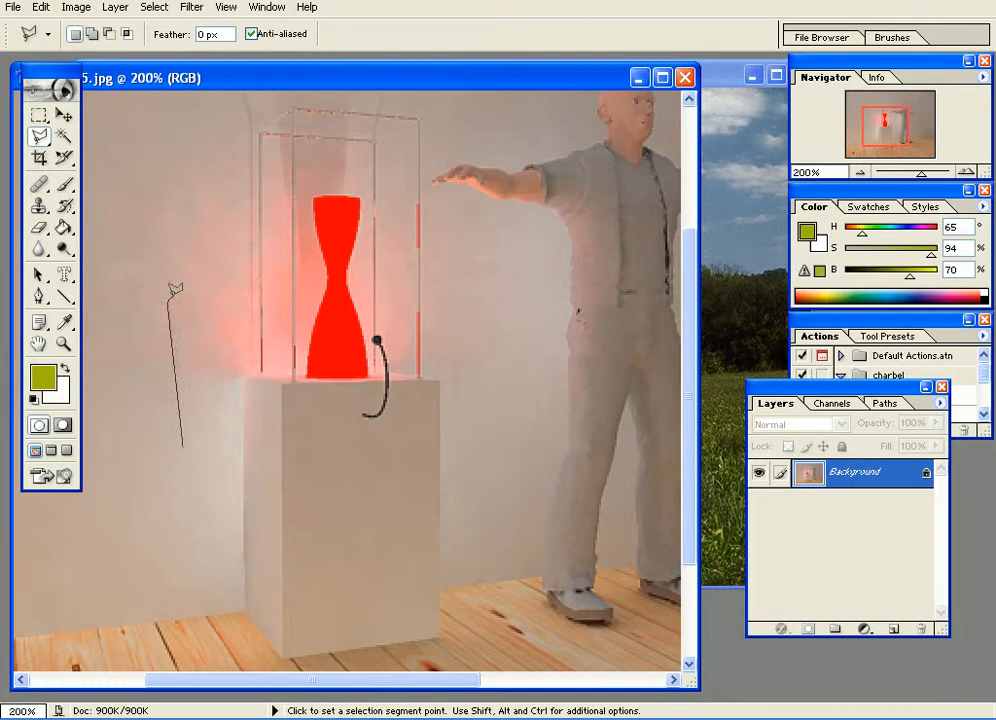
pyautogui.click(236, 398)
pyautogui.click(370, 407)
pyautogui.click(350, 562)
pyautogui.click(180, 562)
pyautogui.click(133, 463)
pyautogui.click(190, 531)
pyautogui.click(302, 519)
pyautogui.click(304, 463)
pyautogui.click(183, 442)
pyautogui.hotkey('ctrl', 'd')
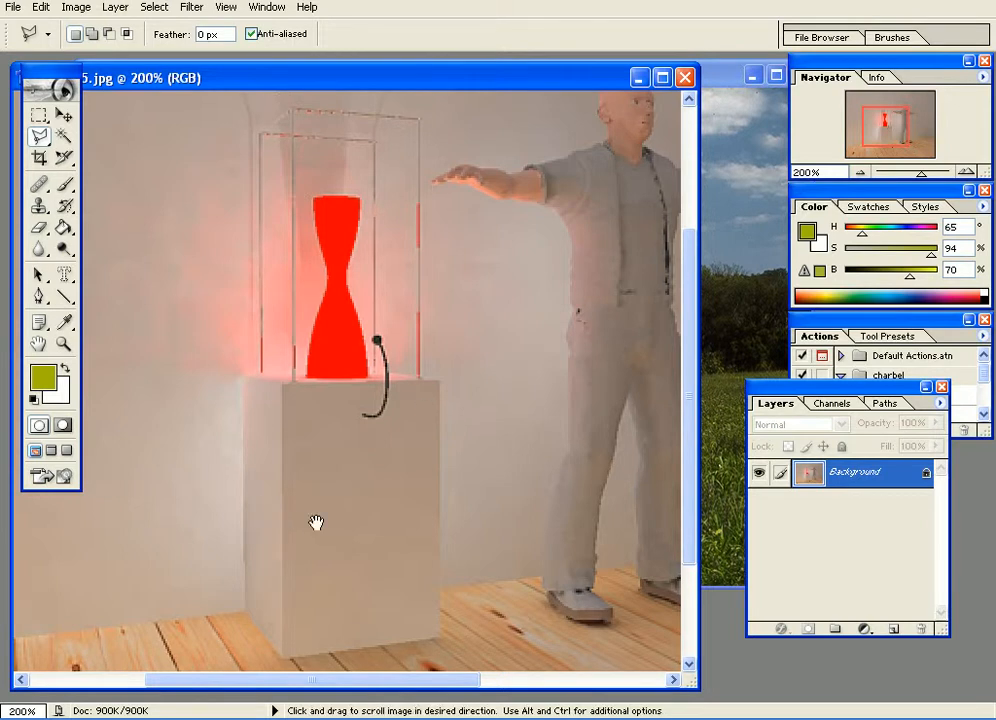
# Start a Polygonal Lasso outline at the pedestal's bottom front corner and trace its bottom edge and right side up to the top right corner.
pyautogui.moveTo(303, 521); pyautogui.dragTo(282, 373)
pyautogui.hotkey('ctrl', '+')
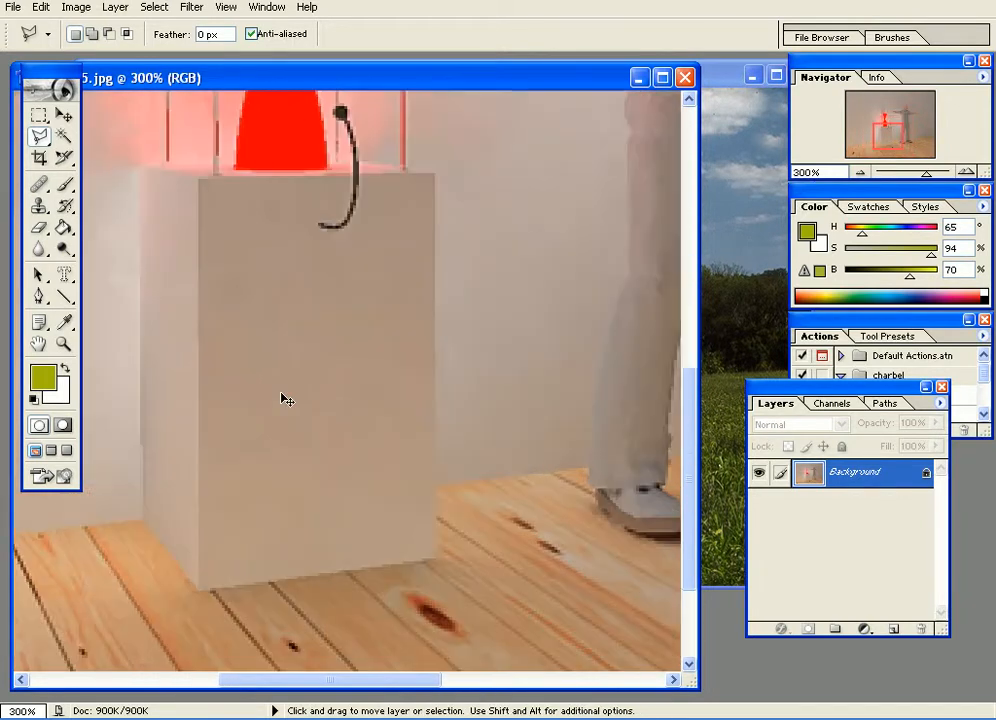
pyautogui.moveTo(260, 396); pyautogui.dragTo(309, 395)
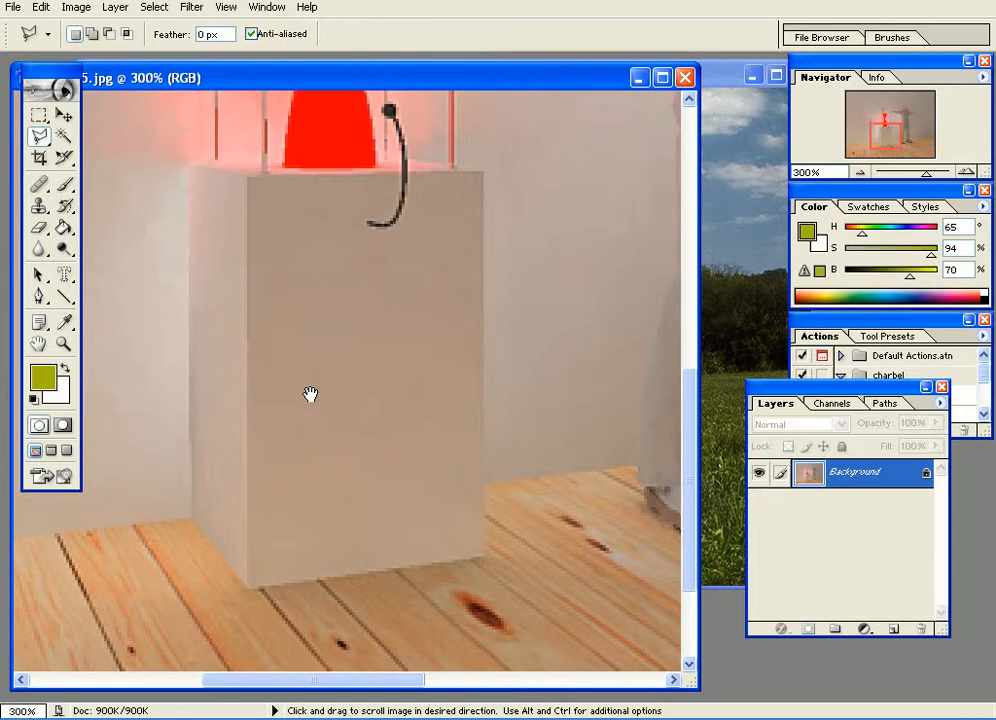
pyautogui.click(250, 582)
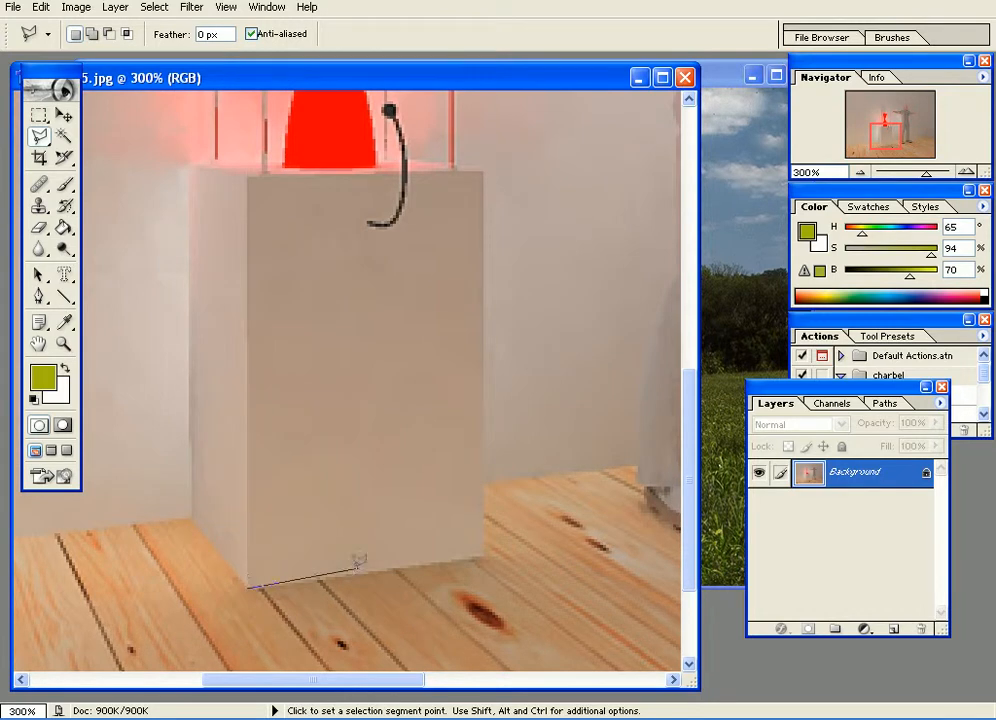
pyautogui.click(486, 556)
pyautogui.click(502, 169)
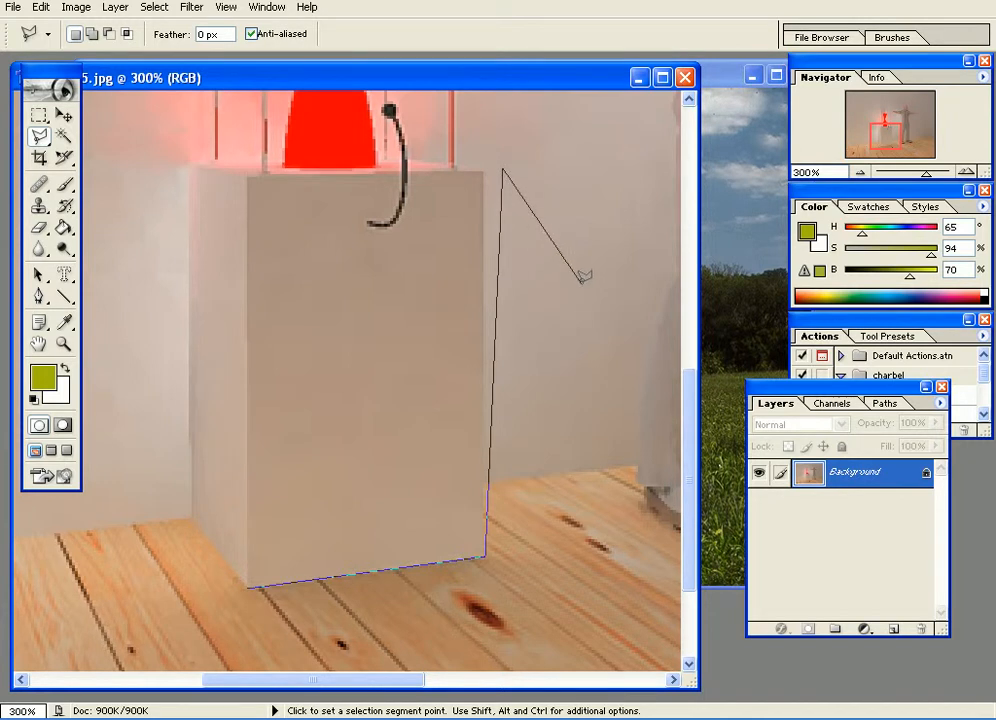
pyautogui.press('BackSpace')
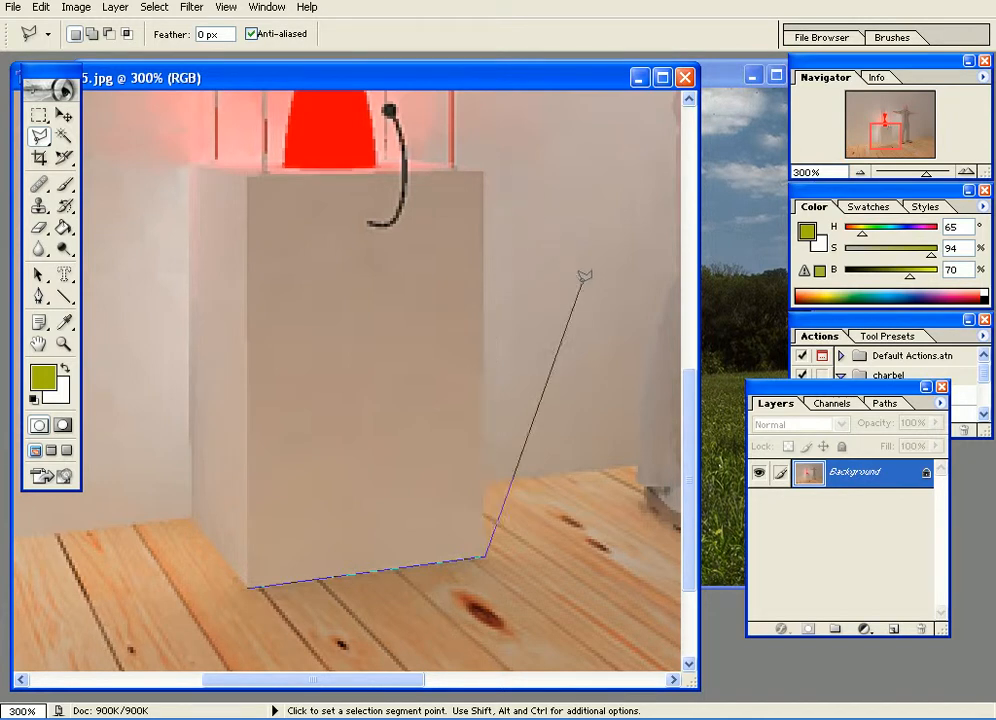
pyautogui.click(485, 170)
# Continue the outline along the pedestal top to the glass case and up the case's right edge to its top corner.
pyautogui.moveTo(436, 170)
pyautogui.mouseDown()
pyautogui.moveTo(440, 318)
pyautogui.moveTo(427, 431)
pyautogui.mouseUp()
pyautogui.keyDown('ctrl'); pyautogui.click(455, 393); pyautogui.keyUp('ctrl')
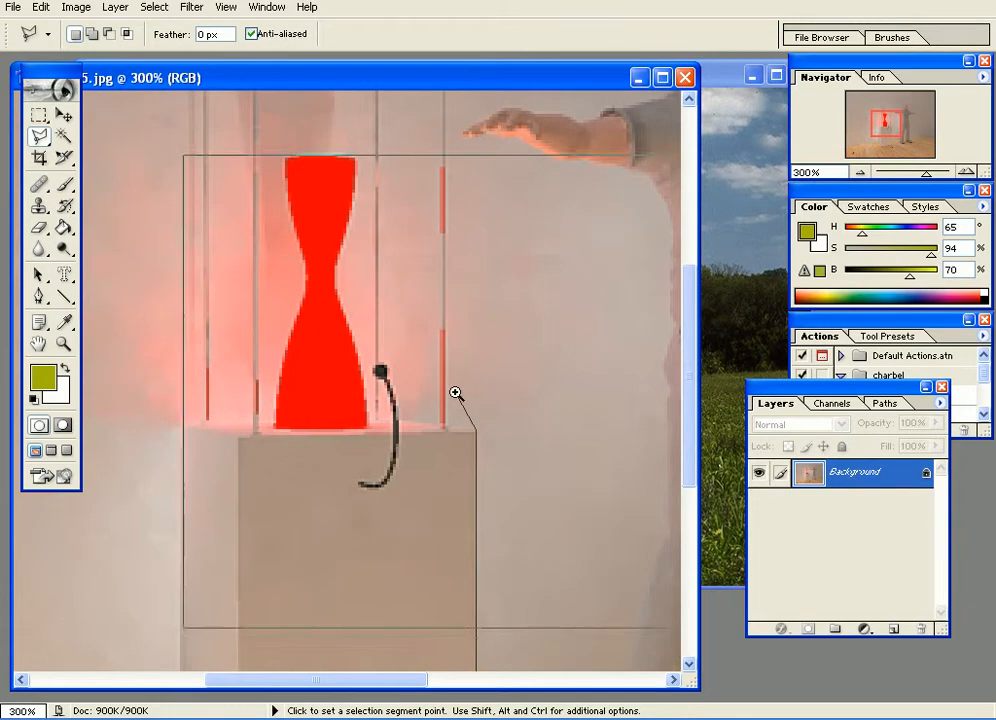
pyautogui.keyDown('ctrl'); pyautogui.click(455, 393); pyautogui.keyUp('ctrl')
pyautogui.keyDown('ctrl'); pyautogui.click(456, 390); pyautogui.keyUp('ctrl')
pyautogui.keyDown('ctrl'); pyautogui.click(455, 392); pyautogui.keyUp('ctrl')
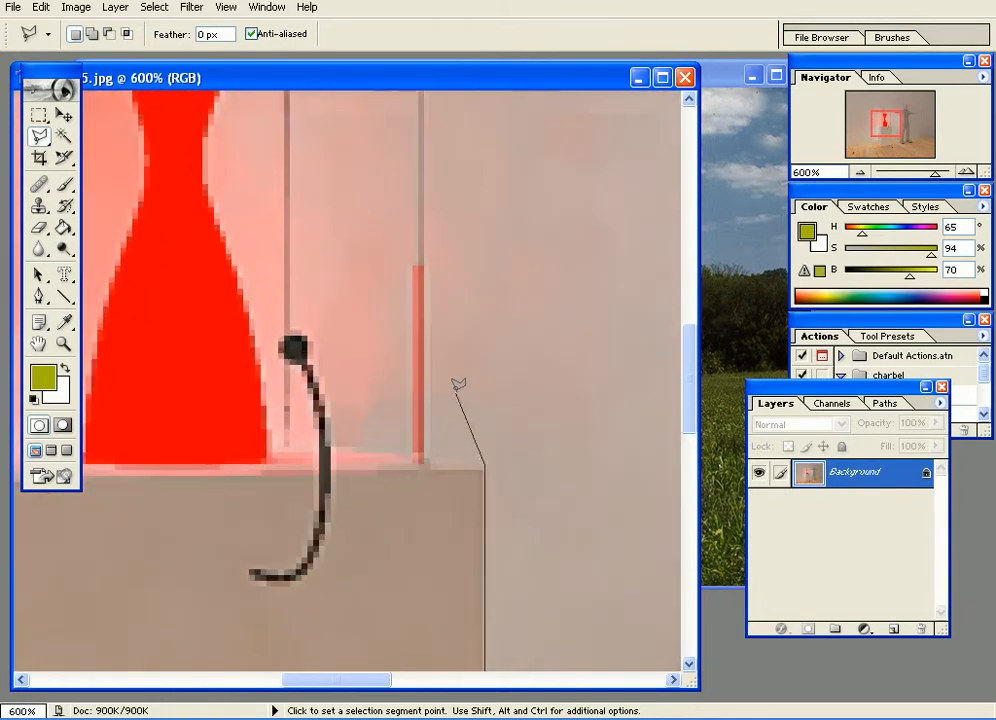
pyautogui.click(423, 461)
pyautogui.moveTo(425, 223); pyautogui.dragTo(421, 613)
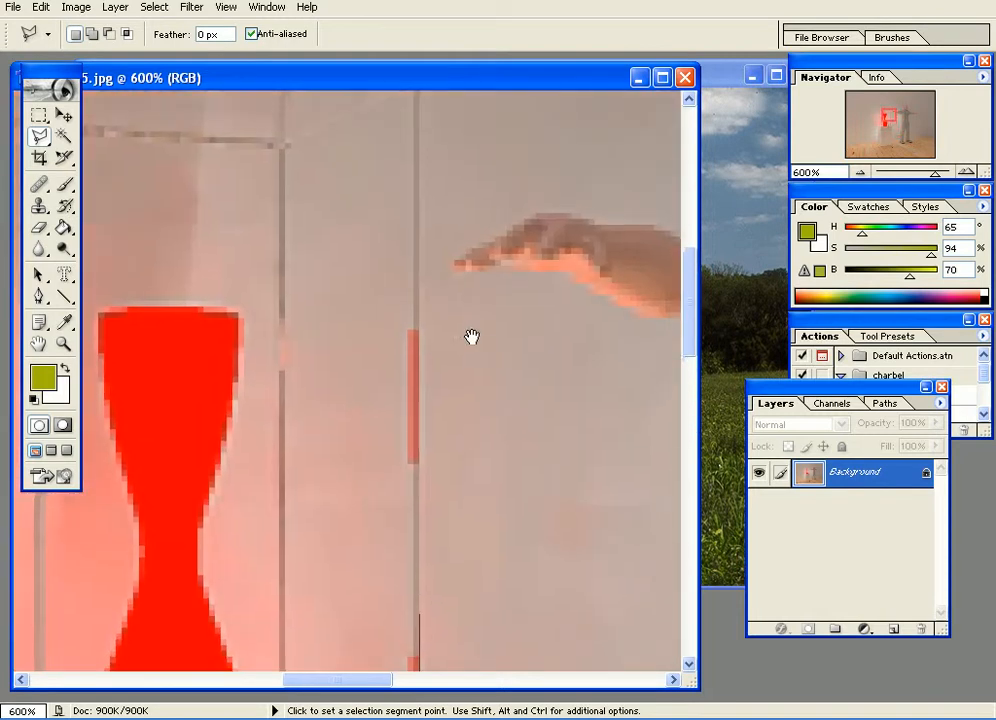
pyautogui.moveTo(475, 293); pyautogui.dragTo(453, 556)
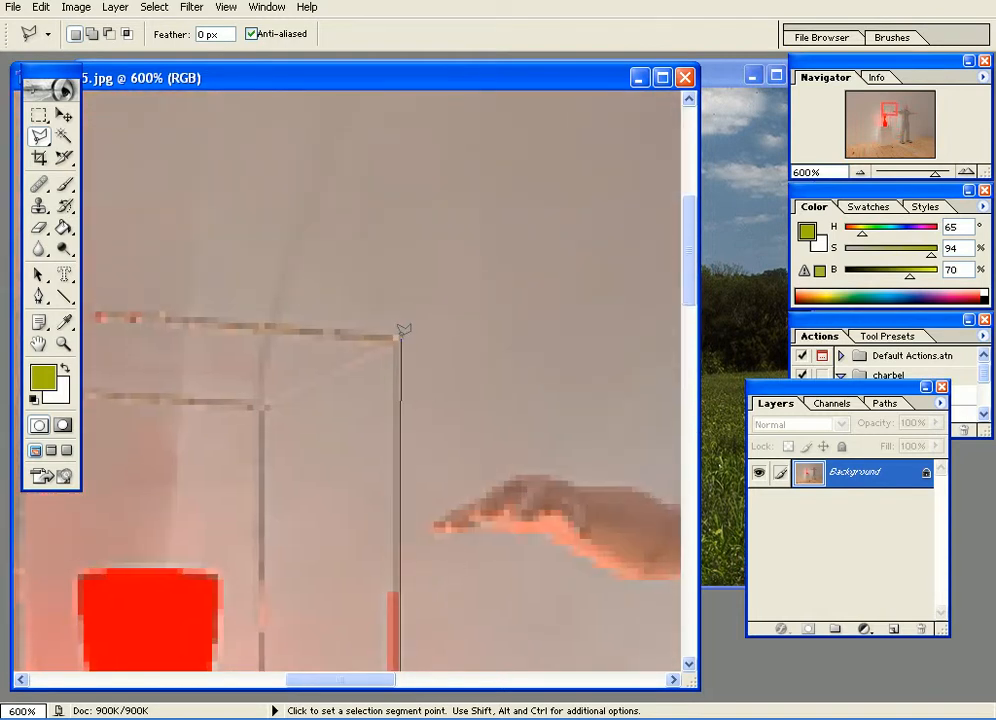
pyautogui.click(399, 280)
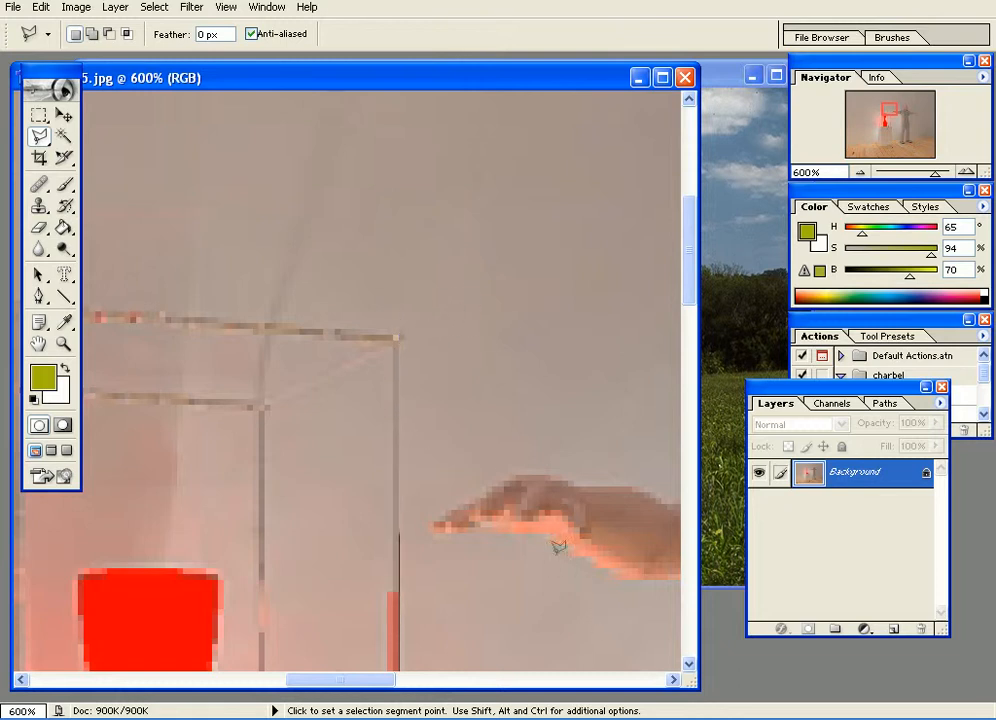
pyautogui.click(401, 336)
# Trace the glass case's top edges and its left edge down to the case's base.
pyautogui.moveTo(349, 307); pyautogui.dragTo(609, 411)
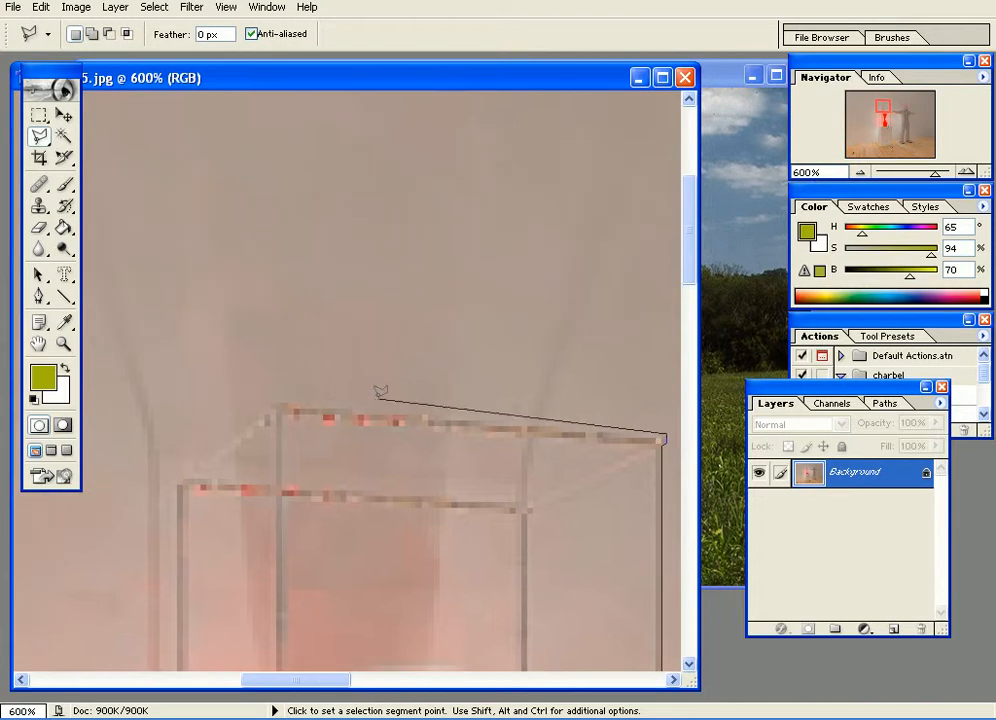
pyautogui.click(277, 404)
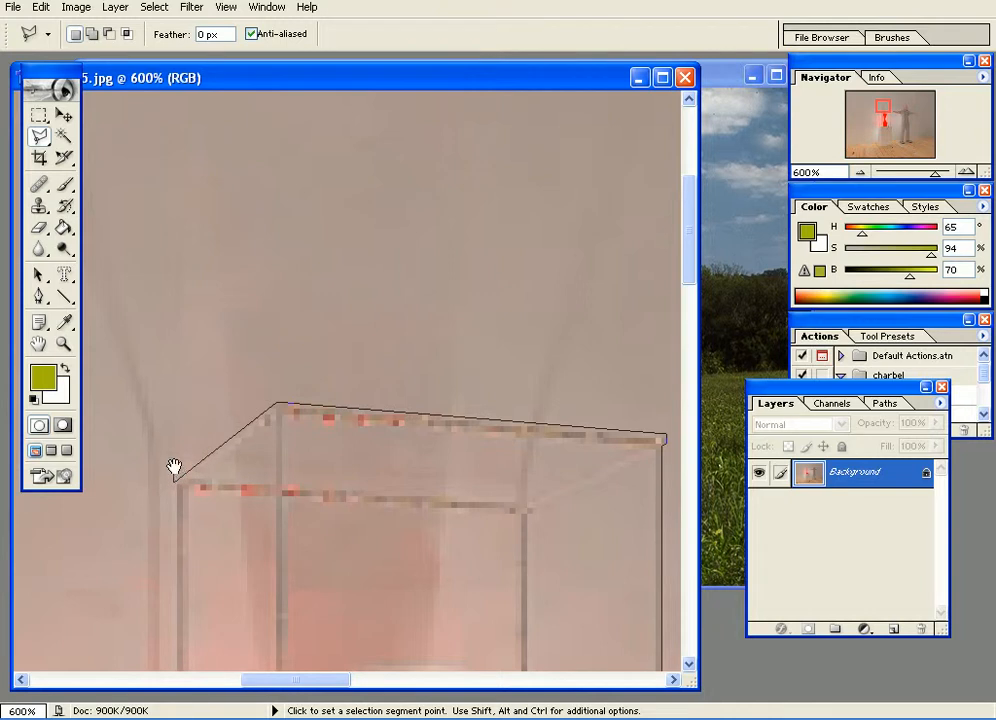
pyautogui.moveTo(174, 473); pyautogui.dragTo(251, 133)
pyautogui.moveTo(209, 369); pyautogui.dragTo(253, 349)
pyautogui.moveTo(280, 519); pyautogui.dragTo(286, 199)
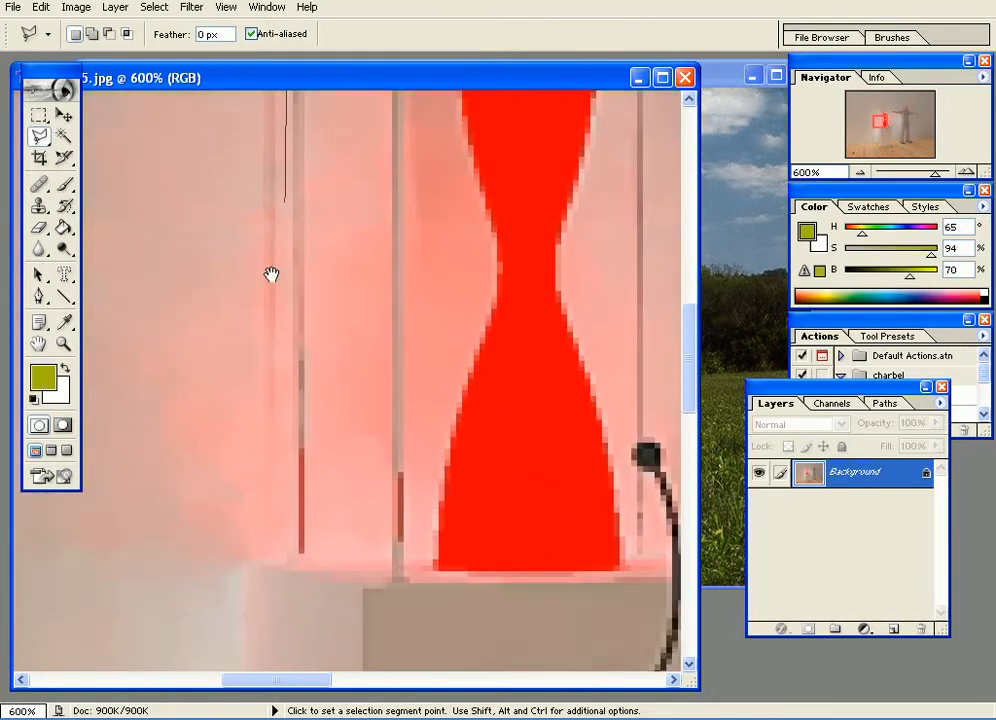
pyautogui.click(299, 550)
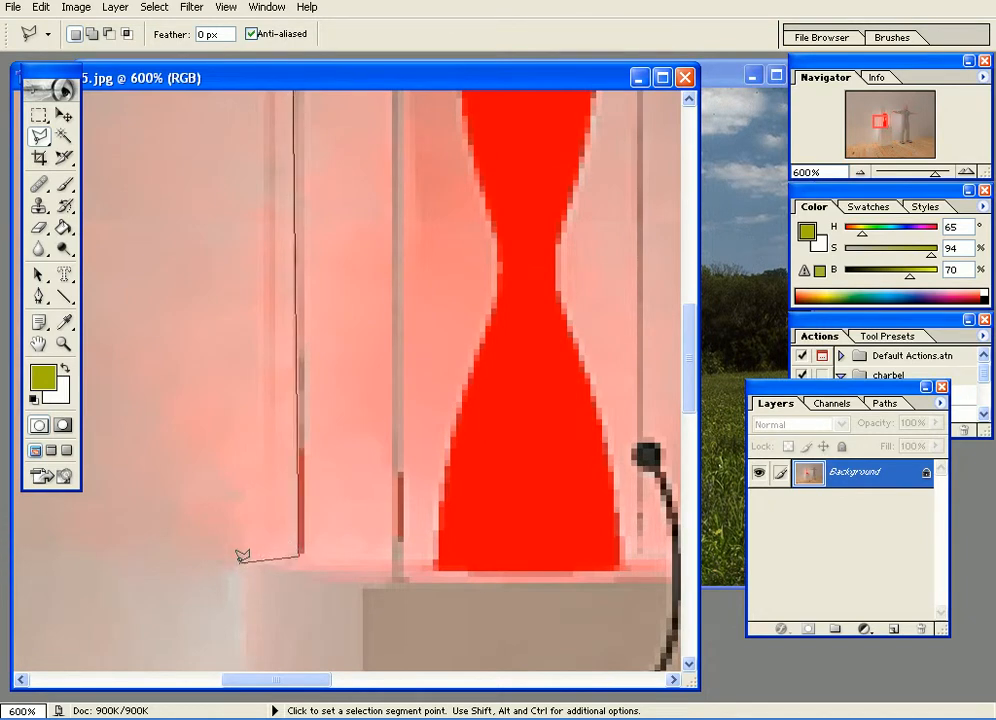
# Trace the pedestal's left side down to the floor and close the selection at the starting corner.
pyautogui.moveTo(240, 553); pyautogui.dragTo(236, 102)
pyautogui.moveTo(189, 525); pyautogui.dragTo(215, 365)
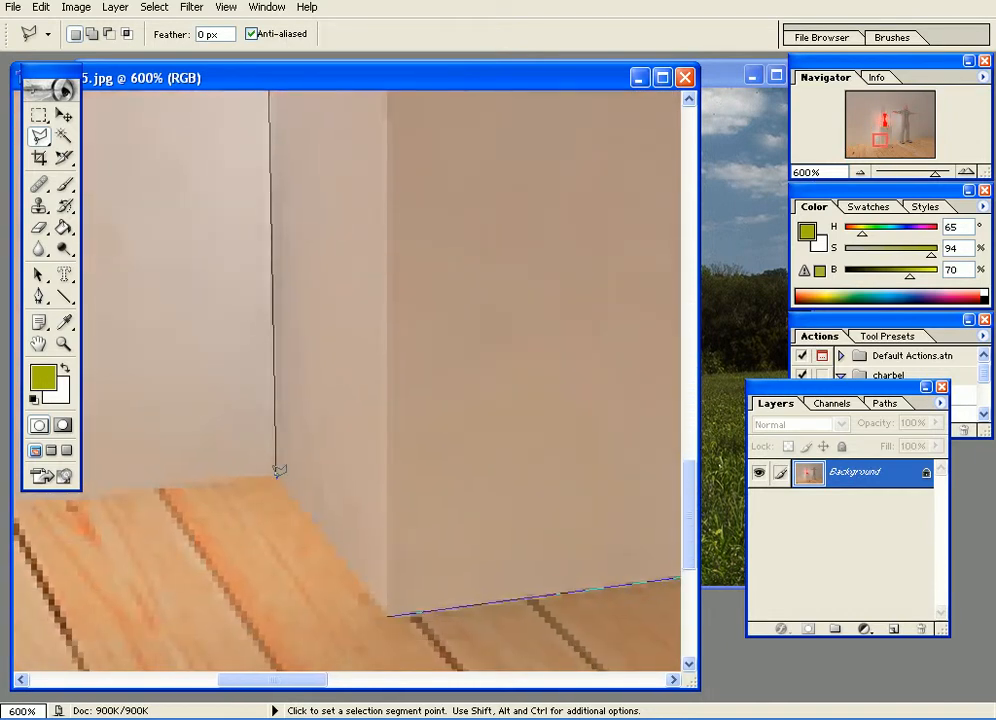
pyautogui.click(274, 478)
pyautogui.doubleClick(388, 610)
pyautogui.hotkey('ctrl', '-')
pyautogui.hotkey('ctrl', '-')
pyautogui.hotkey('ctrl', '-')
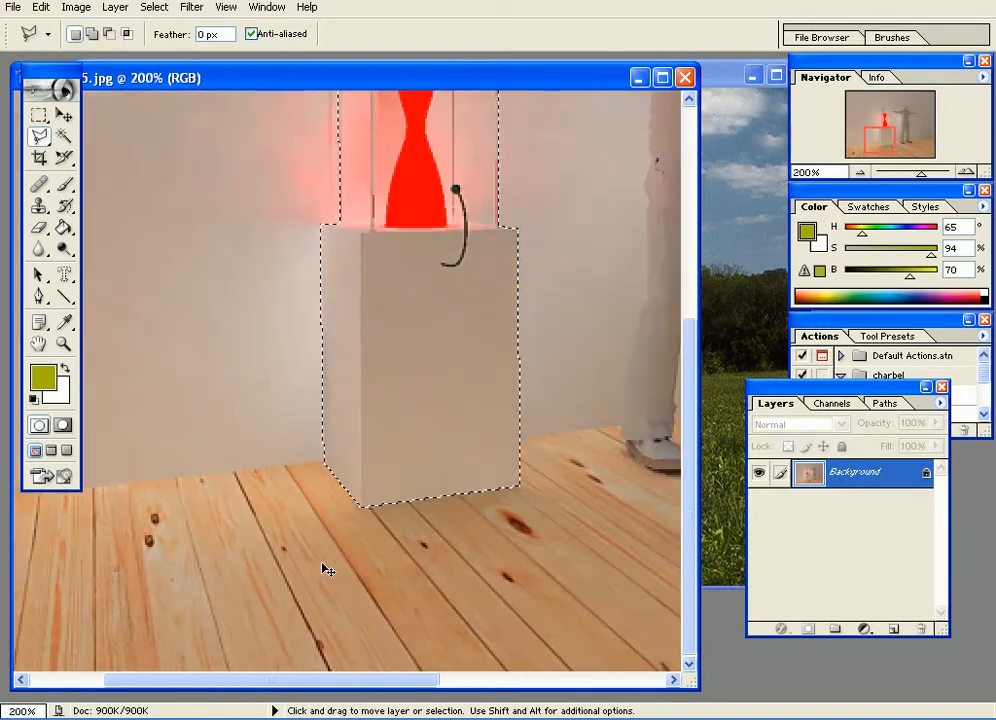
pyautogui.moveTo(373, 462)
pyautogui.mouseDown()
pyautogui.moveTo(280, 587)
pyautogui.moveTo(287, 526)
pyautogui.moveTo(329, 502)
pyautogui.moveTo(316, 507)
pyautogui.mouseUp()
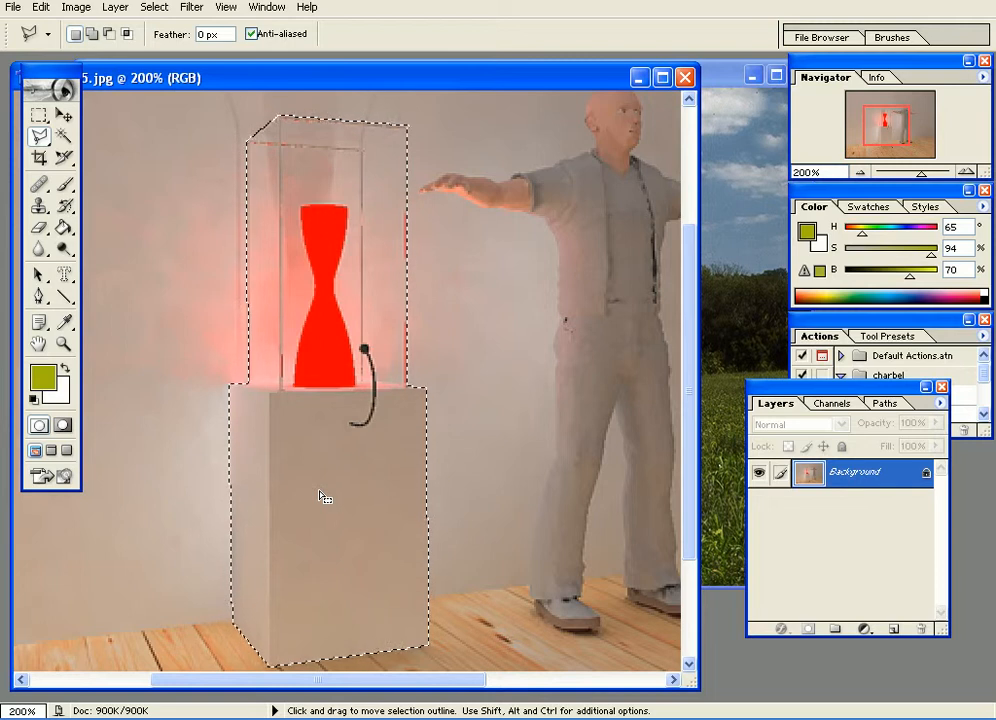
# Copy the selected pedestal and glass case into MEADOW1.JPG with the Move tool and minimize the interior image.
pyautogui.moveTo(322, 502); pyautogui.dragTo(235, 467)
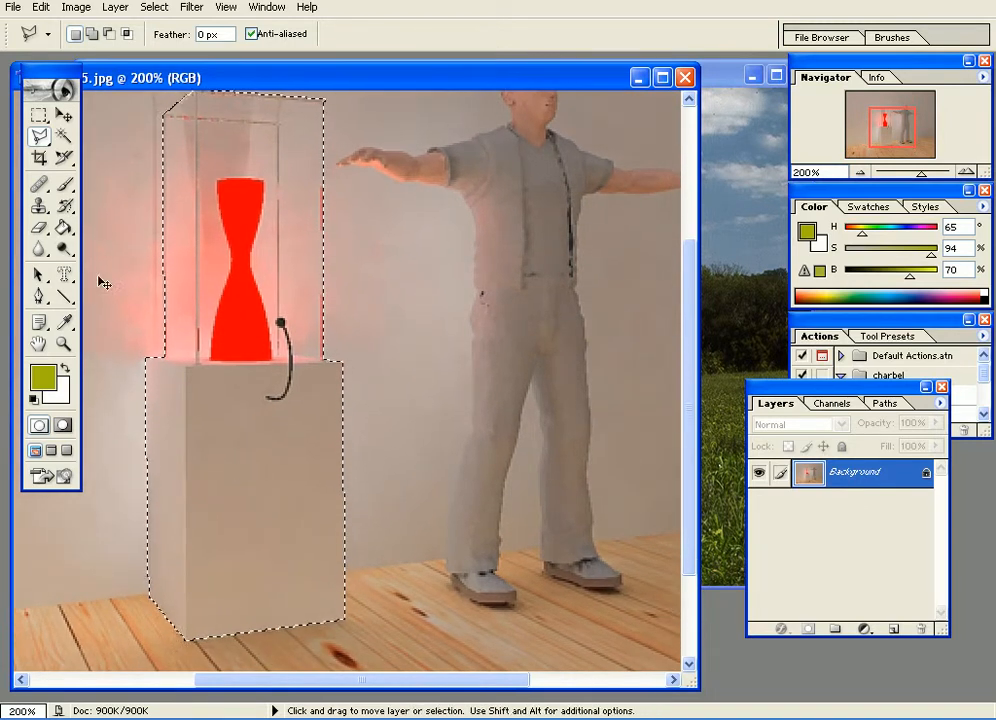
pyautogui.press('v')
pyautogui.moveTo(256, 496); pyautogui.dragTo(184, 451)
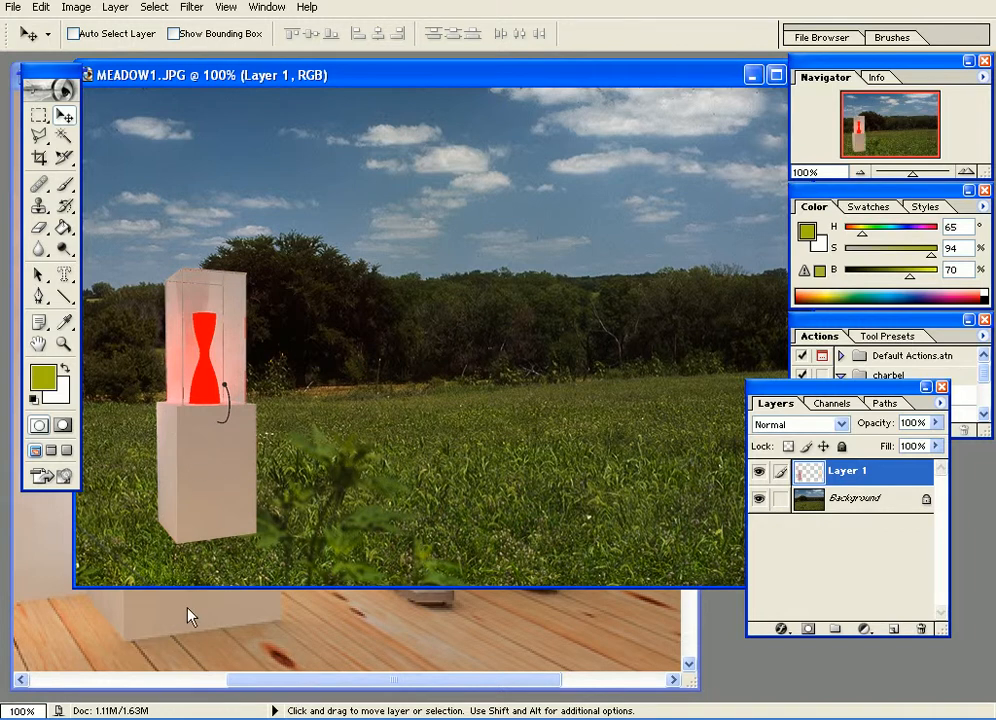
pyautogui.click(190, 616)
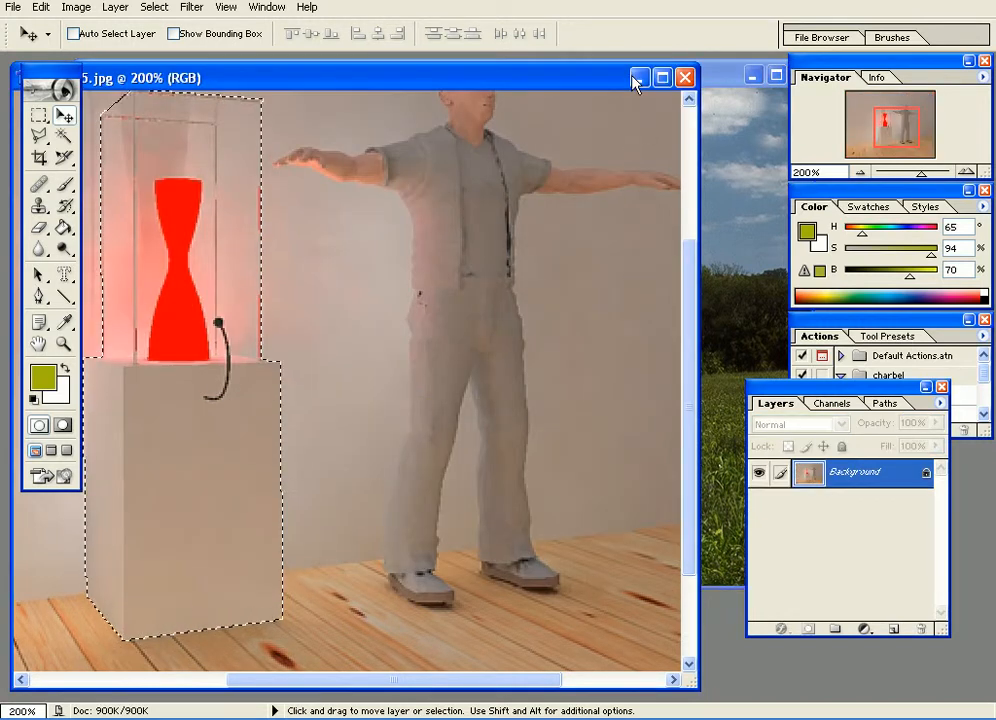
pyautogui.click(638, 78)
pyautogui.moveTo(558, 83); pyautogui.dragTo(555, 113)
pyautogui.moveTo(228, 381)
pyautogui.mouseDown()
pyautogui.moveTo(312, 390)
pyautogui.moveTo(196, 391)
pyautogui.moveTo(200, 400)
pyautogui.moveTo(222, 388)
pyautogui.mouseUp()
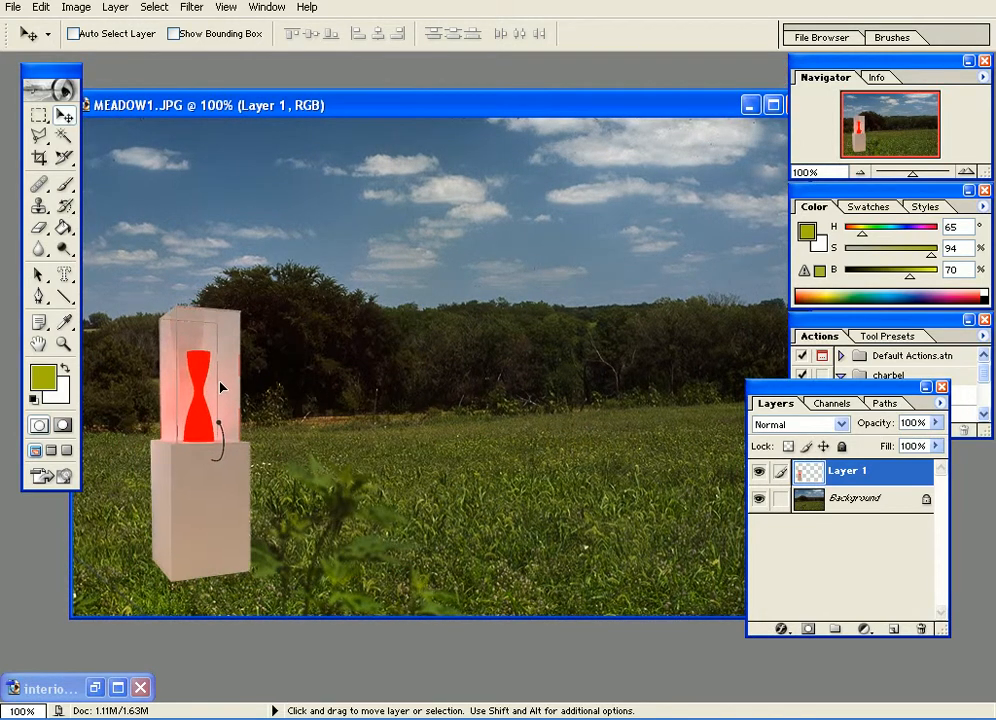
# Rename the pasted pedestal layer as "stand".
pyautogui.doubleClick(841, 471)
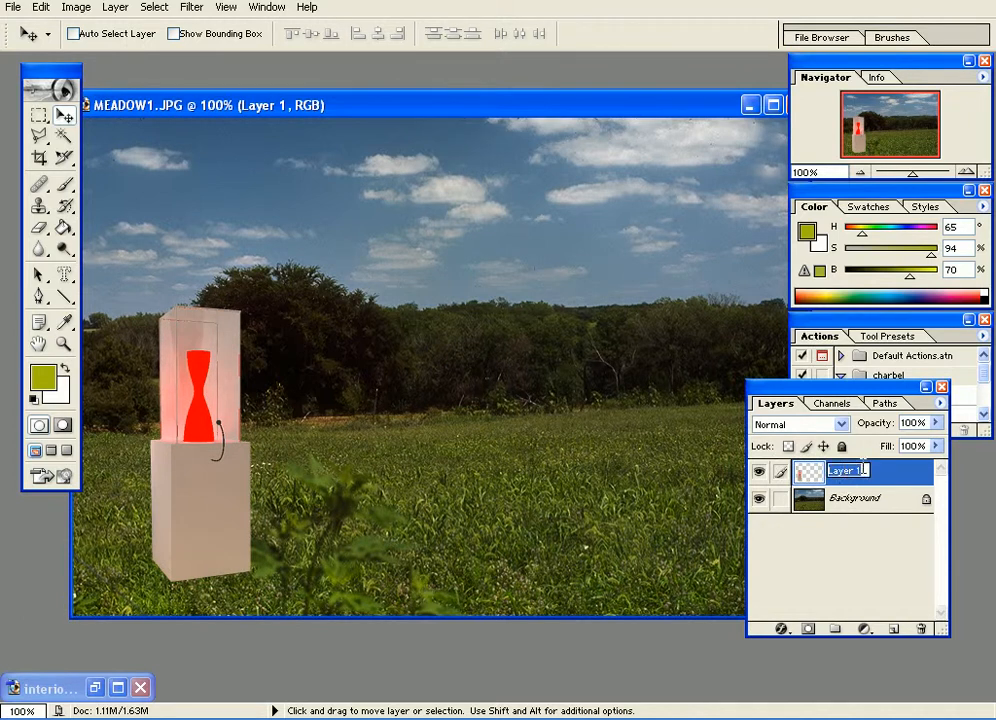
pyautogui.write('stand')
pyautogui.press('Return')
# Move the stand from the left side of the meadow to the grass near the photo's right edge.
pyautogui.moveTo(201, 528); pyautogui.dragTo(209, 518)
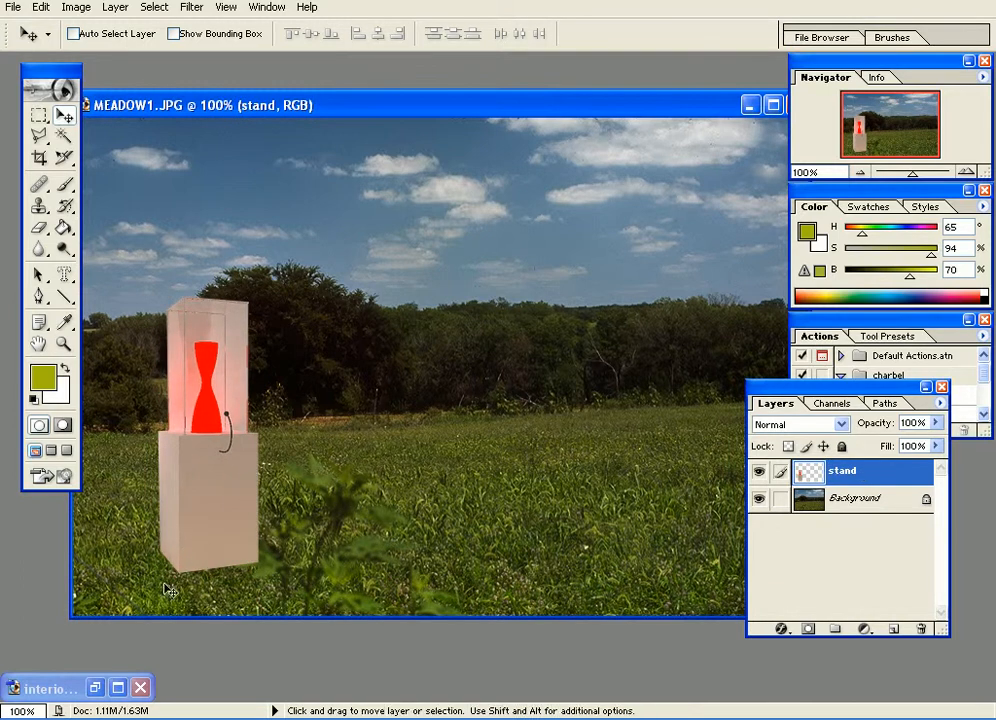
pyautogui.moveTo(204, 546); pyautogui.dragTo(691, 560)
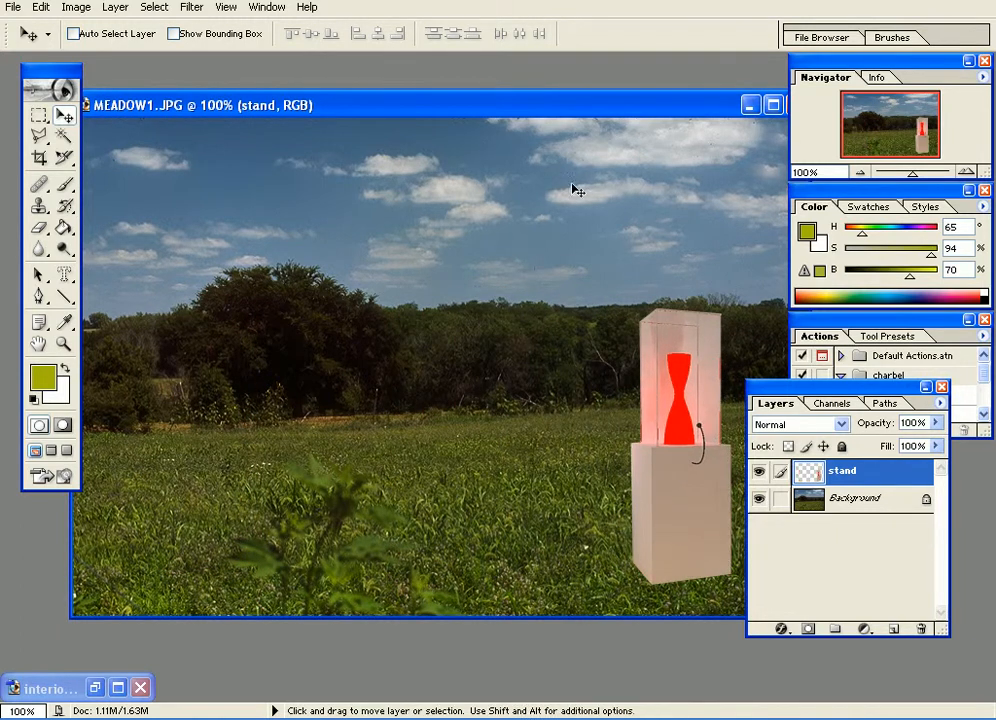
pyautogui.moveTo(421, 108); pyautogui.dragTo(294, 105)
pyautogui.moveTo(535, 473); pyautogui.dragTo(511, 460)
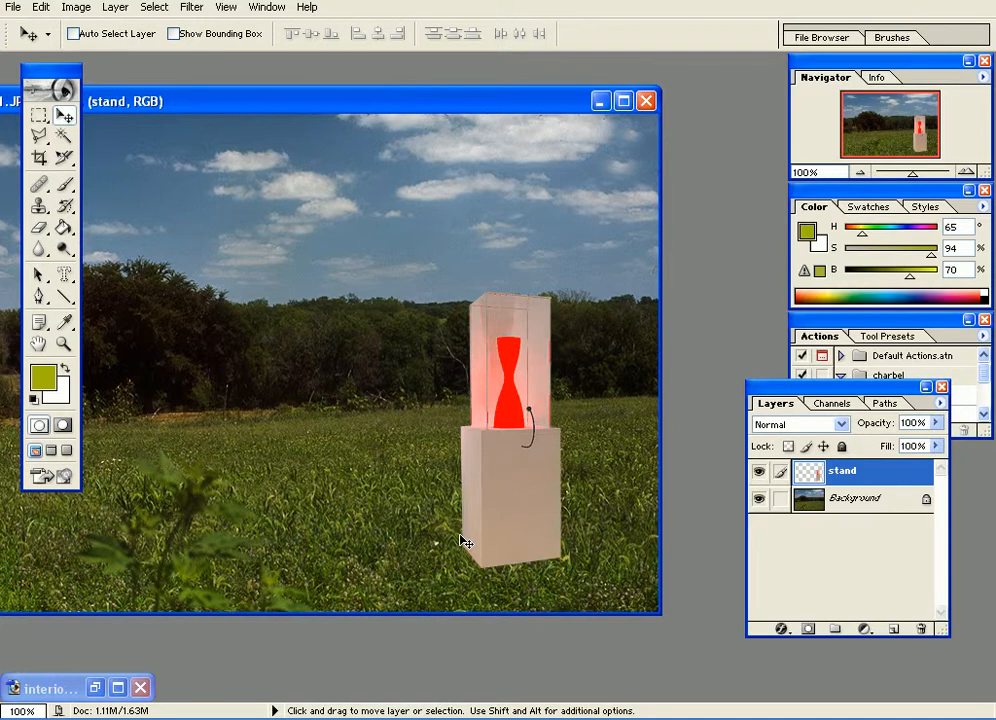
pyautogui.moveTo(505, 518)
pyautogui.mouseDown()
pyautogui.moveTo(507, 502)
pyautogui.moveTo(505, 513)
pyautogui.mouseUp()
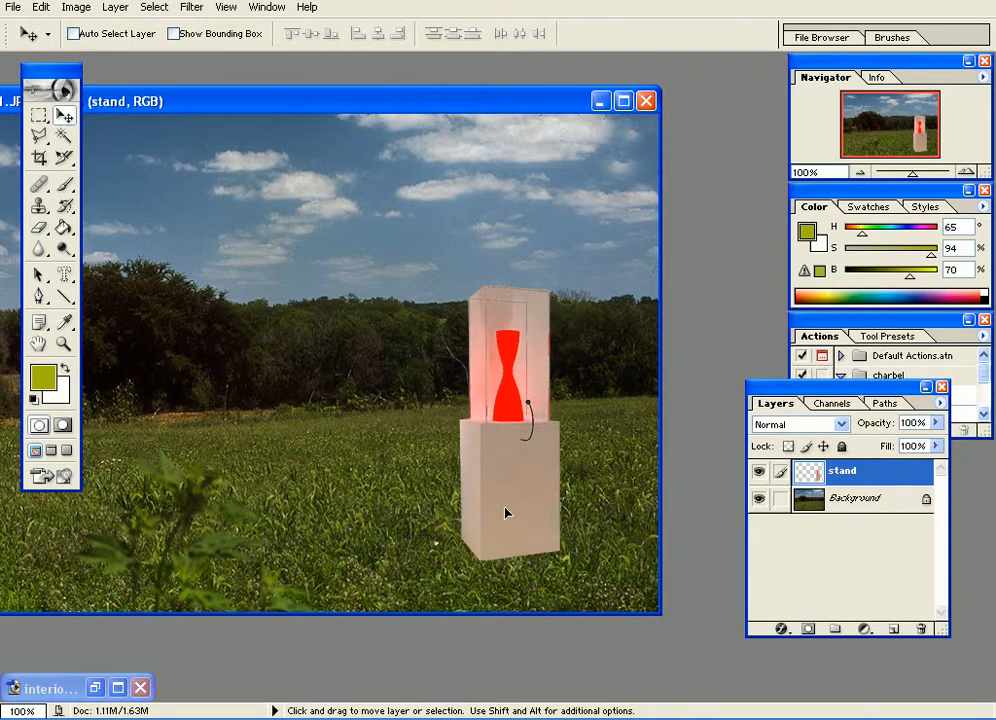
# Try a drop shadow on the stand layer with angle 25°, distance 16 px, spread 4% and size 27 px, and discard it.
pyautogui.moveTo(805, 394); pyautogui.dragTo(756, 250)
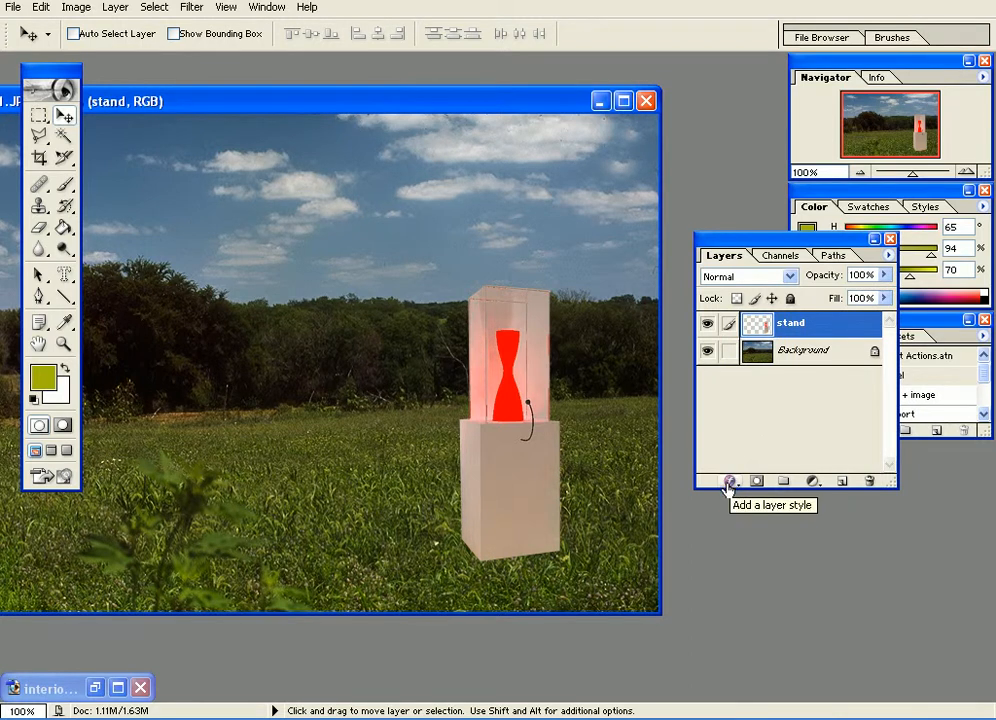
pyautogui.click(729, 483)
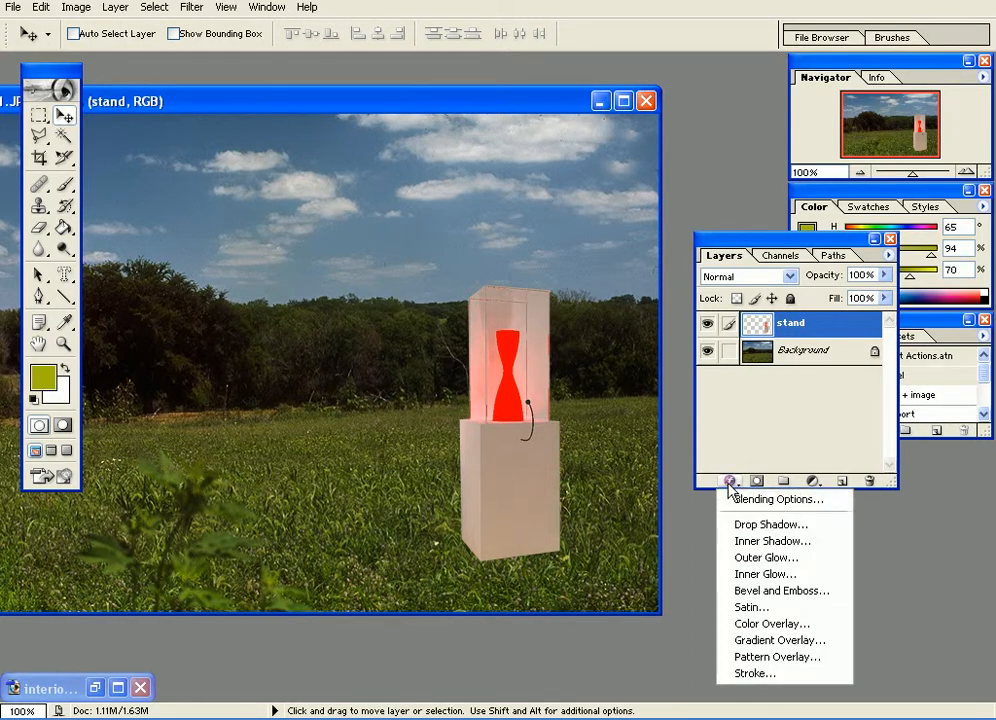
pyautogui.click(737, 534)
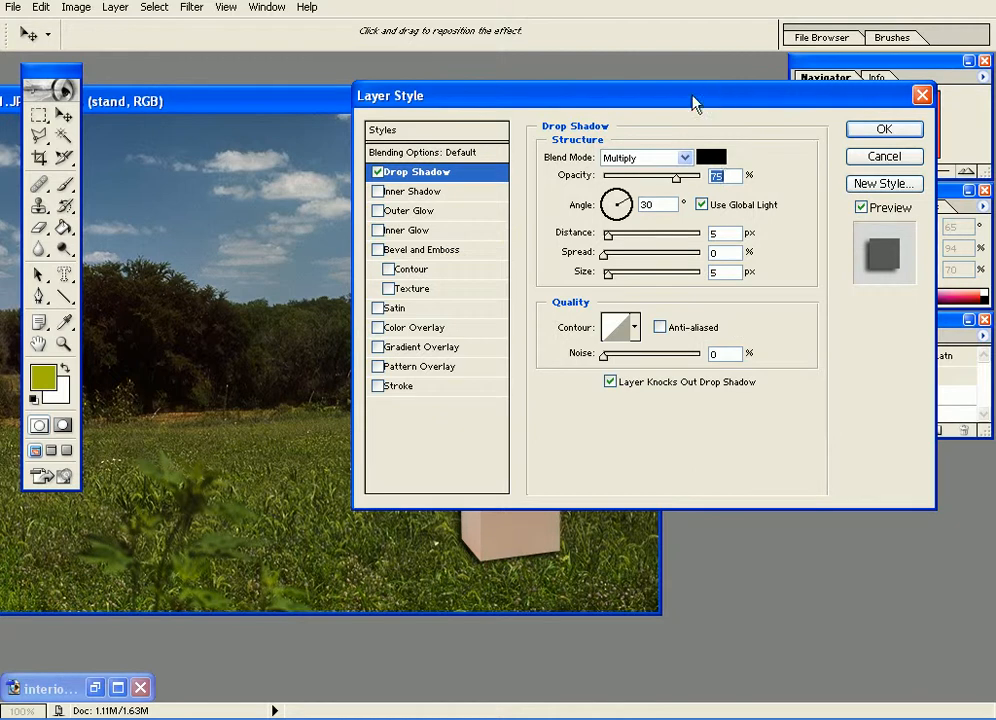
pyautogui.moveTo(891, 88); pyautogui.dragTo(995, 63)
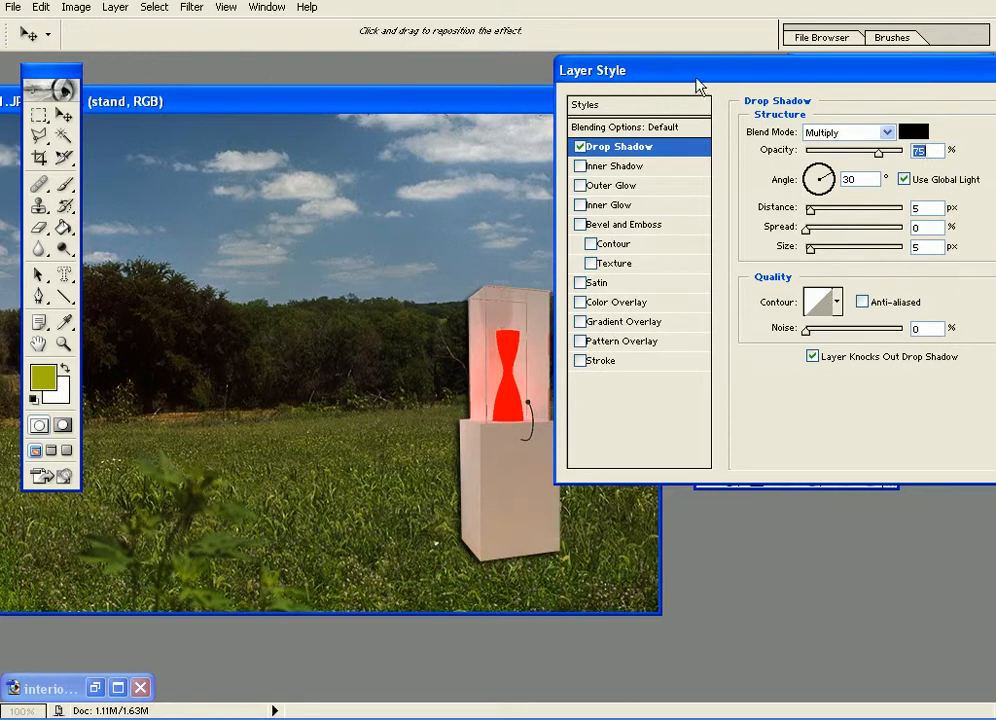
pyautogui.moveTo(698, 70); pyautogui.dragTo(3, 0)
pyautogui.moveTo(114, 129)
pyautogui.mouseDown()
pyautogui.moveTo(133, 126)
pyautogui.moveTo(121, 127)
pyautogui.mouseUp()
pyautogui.moveTo(462, 462)
pyautogui.mouseDown()
pyautogui.moveTo(498, 386)
pyautogui.moveTo(378, 497)
pyautogui.moveTo(540, 471)
pyautogui.moveTo(498, 460)
pyautogui.moveTo(476, 467)
pyautogui.moveTo(471, 456)
pyautogui.mouseUp()
pyautogui.moveTo(112, 147); pyautogui.dragTo(130, 173)
pyautogui.moveTo(481, 370); pyautogui.dragTo(462, 356)
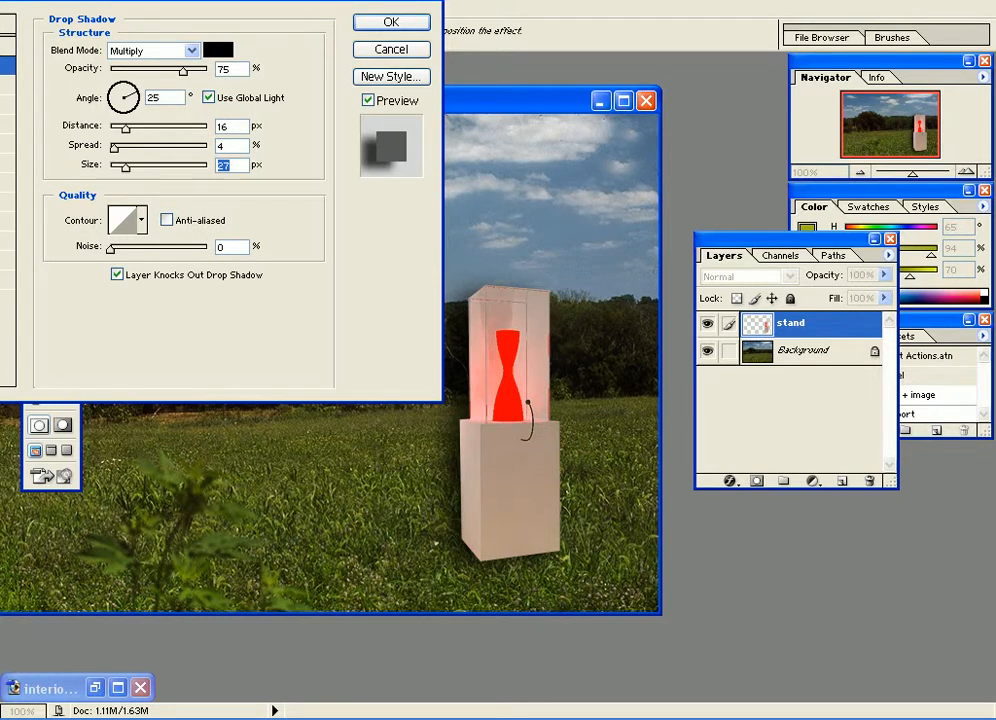
pyautogui.moveTo(220, 2); pyautogui.dragTo(913, 13)
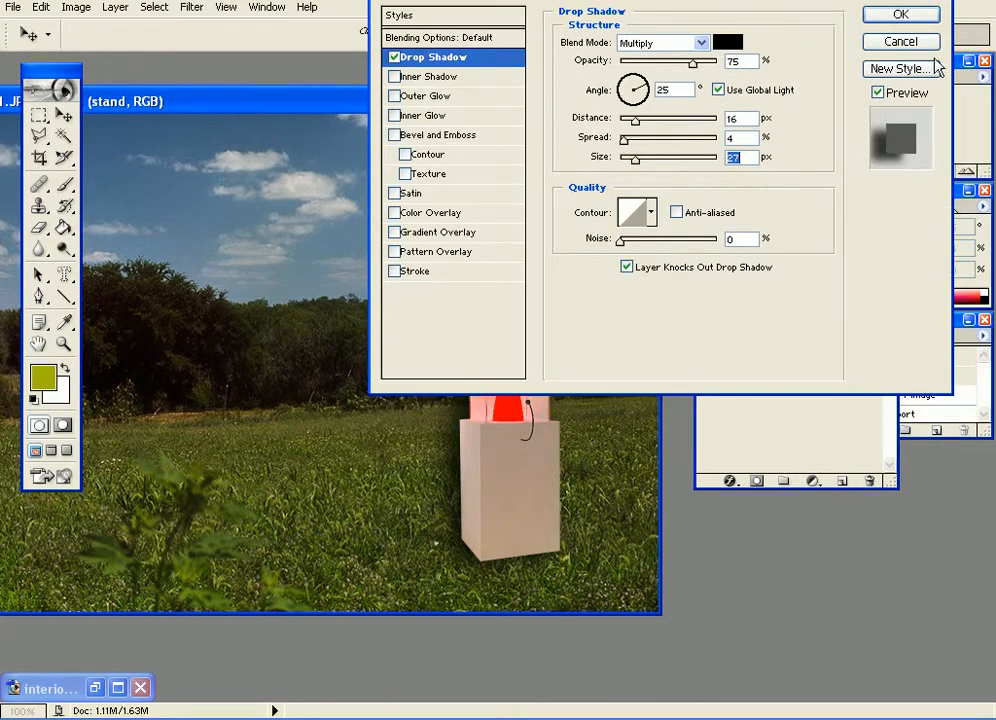
pyautogui.click(904, 42)
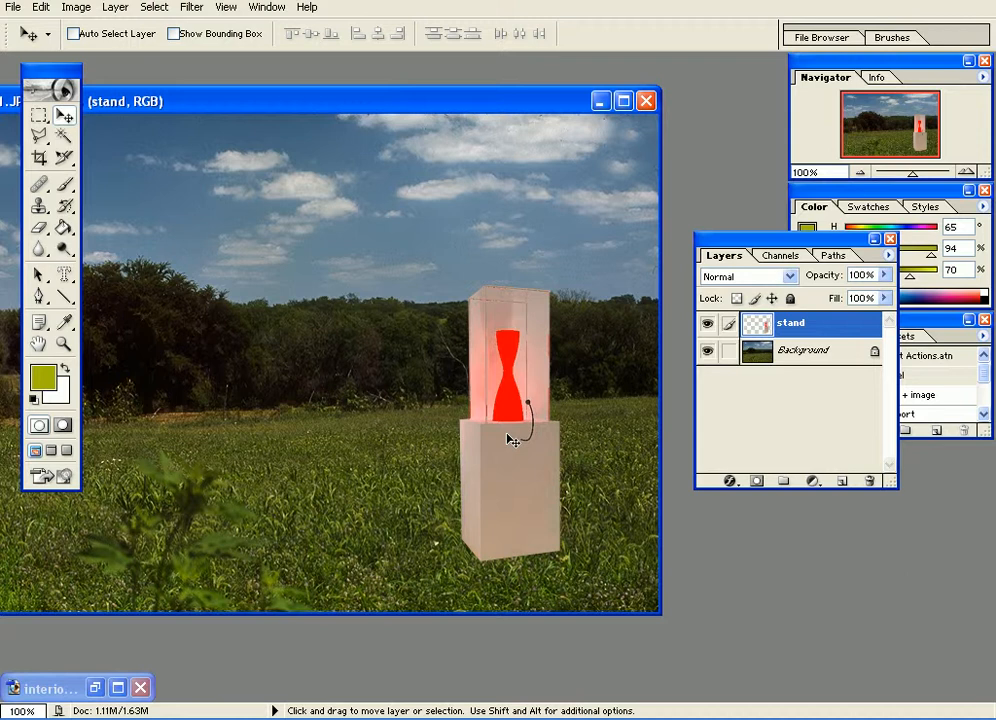
# Add a new layer between the stand and Background layers and name it "stand shadow".
pyautogui.hotkey('ctrl', '+')
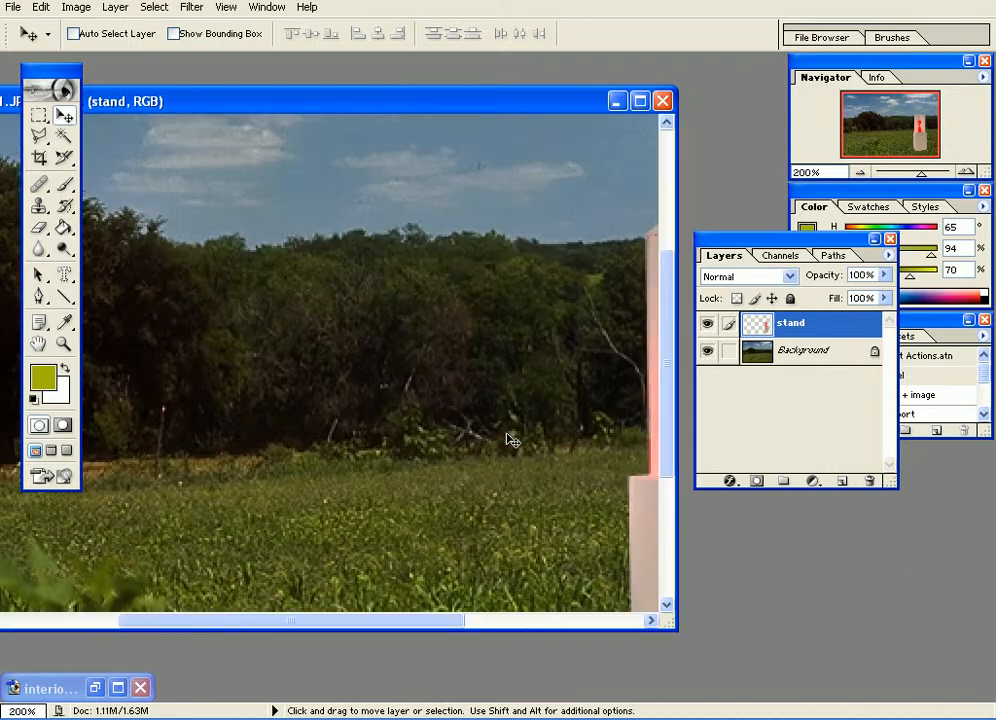
pyautogui.moveTo(511, 437); pyautogui.dragTo(330, 327)
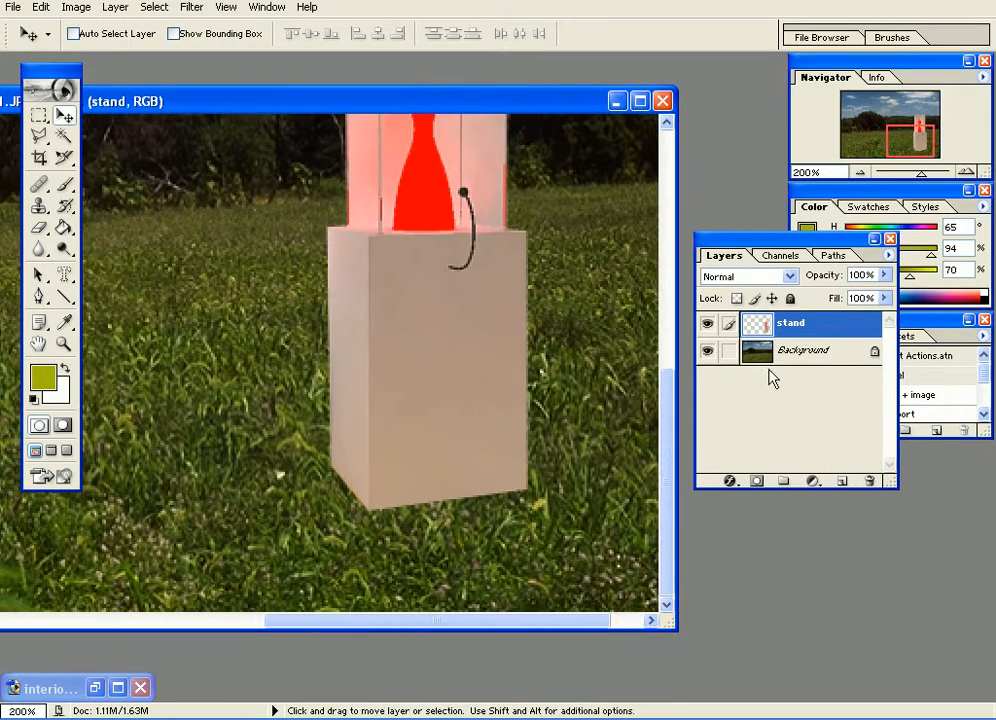
pyautogui.click(805, 352)
pyautogui.click(842, 481)
pyautogui.doubleClick(805, 350)
pyautogui.write('stand shadow')
pyautogui.press('Return')
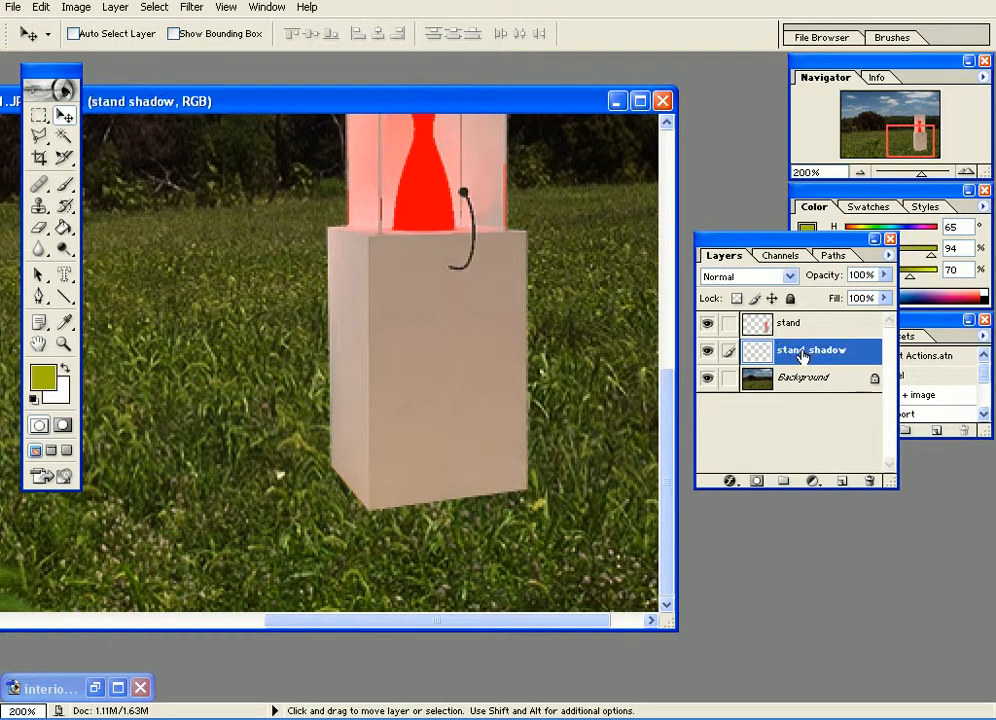
# Outline a four-sided shadow area around the pedestal's base with the Polygonal Lasso and shift the outline slightly up and right.
pyautogui.click(39, 135)
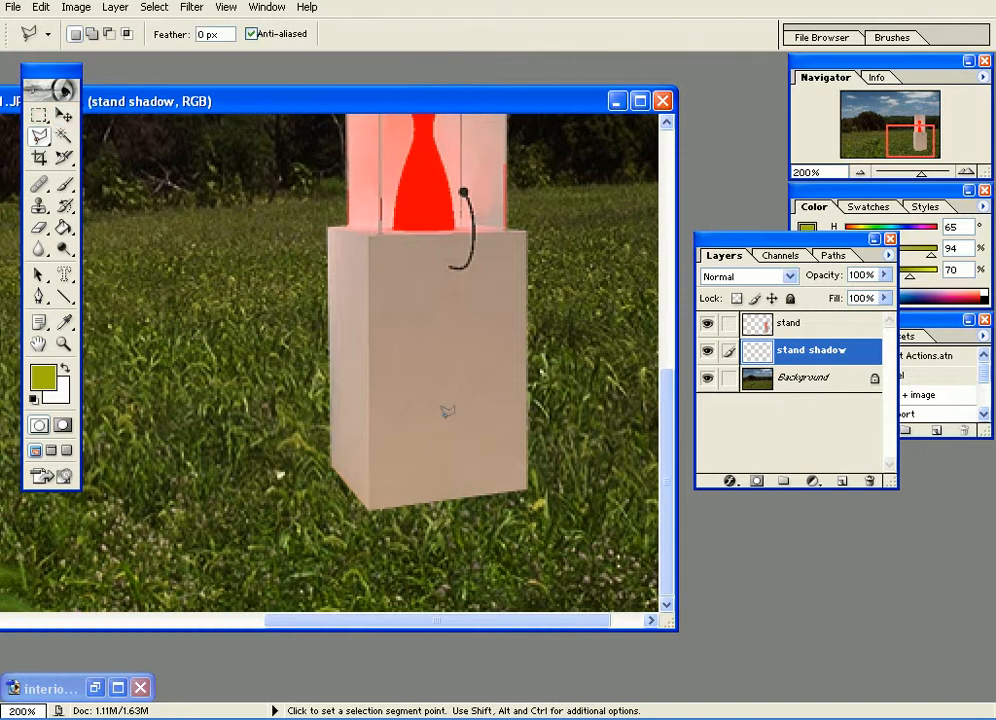
pyautogui.click(470, 416)
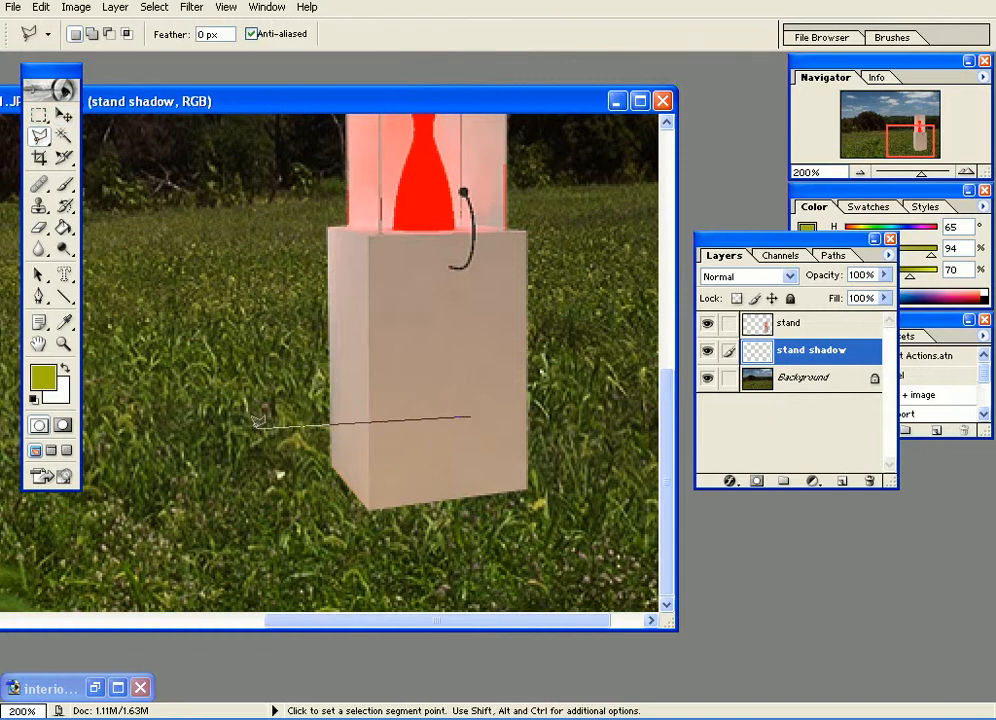
pyautogui.click(244, 426)
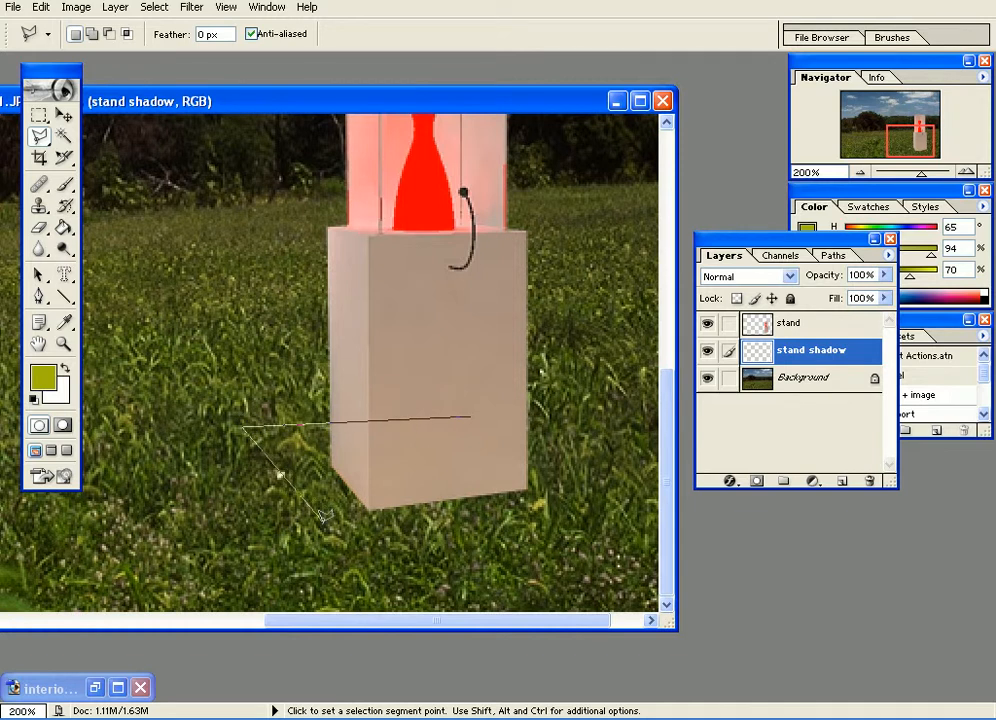
pyautogui.click(349, 565)
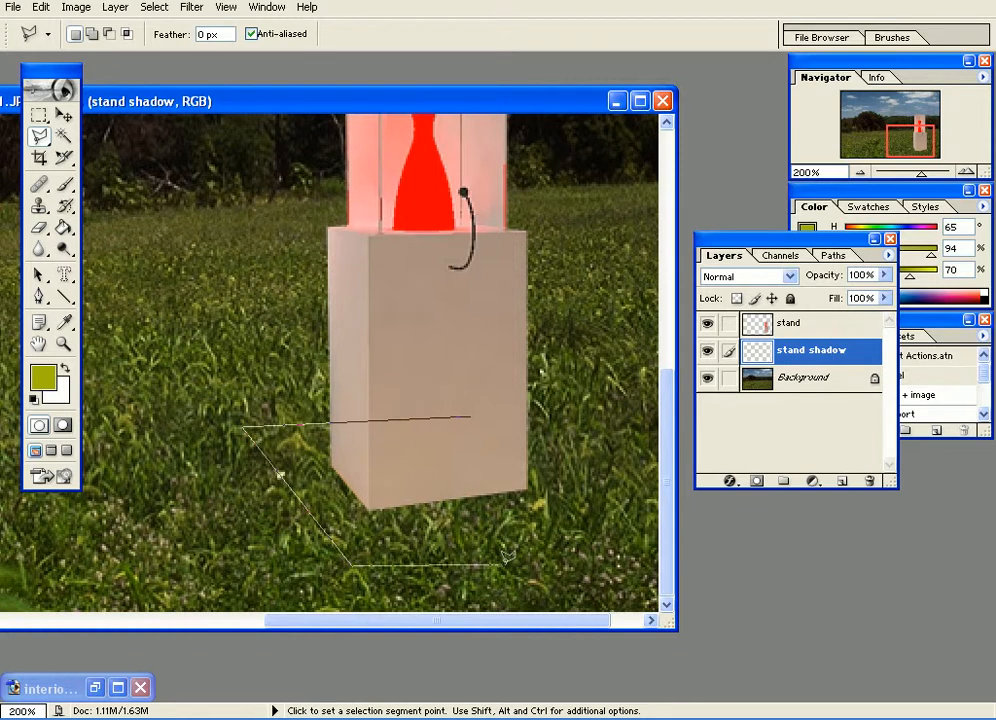
pyautogui.click(568, 542)
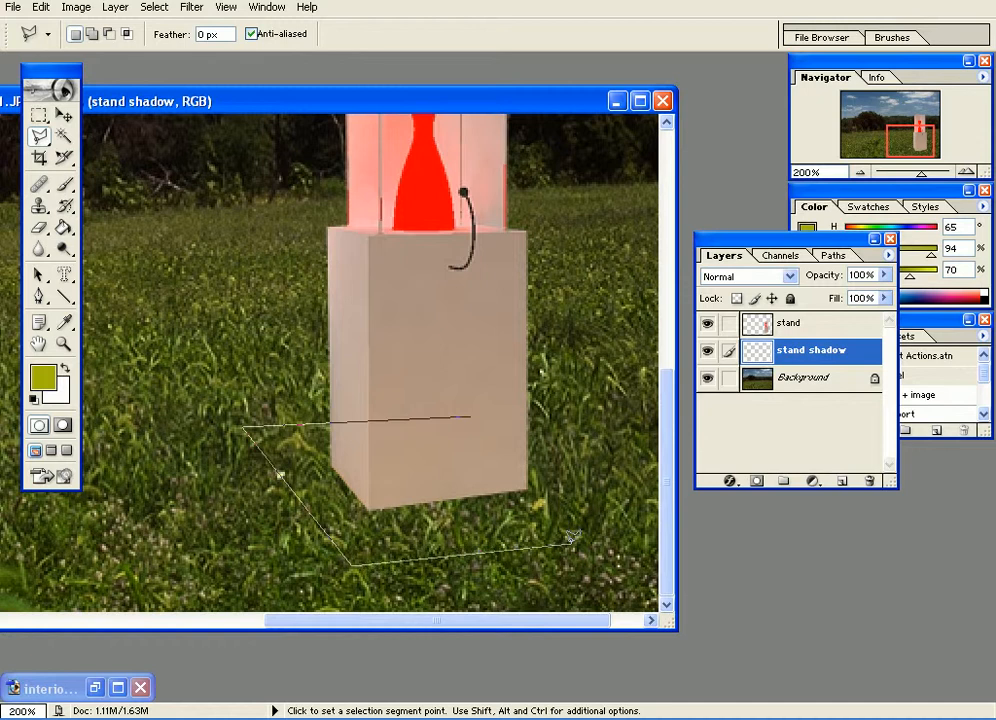
pyautogui.click(477, 411)
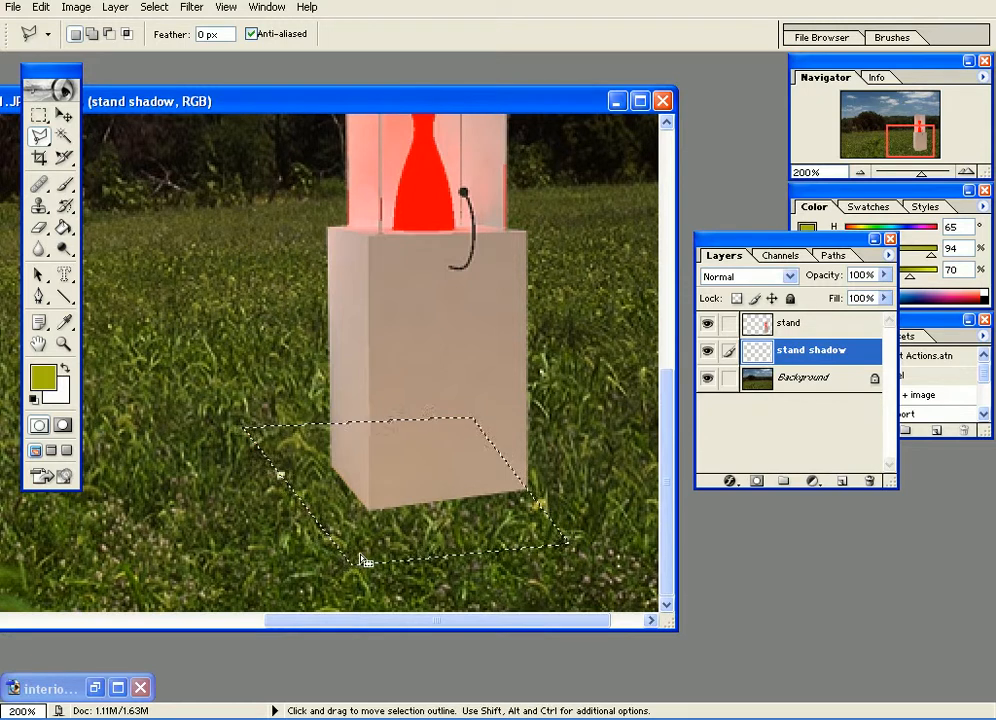
pyautogui.moveTo(433, 527); pyautogui.dragTo(441, 522)
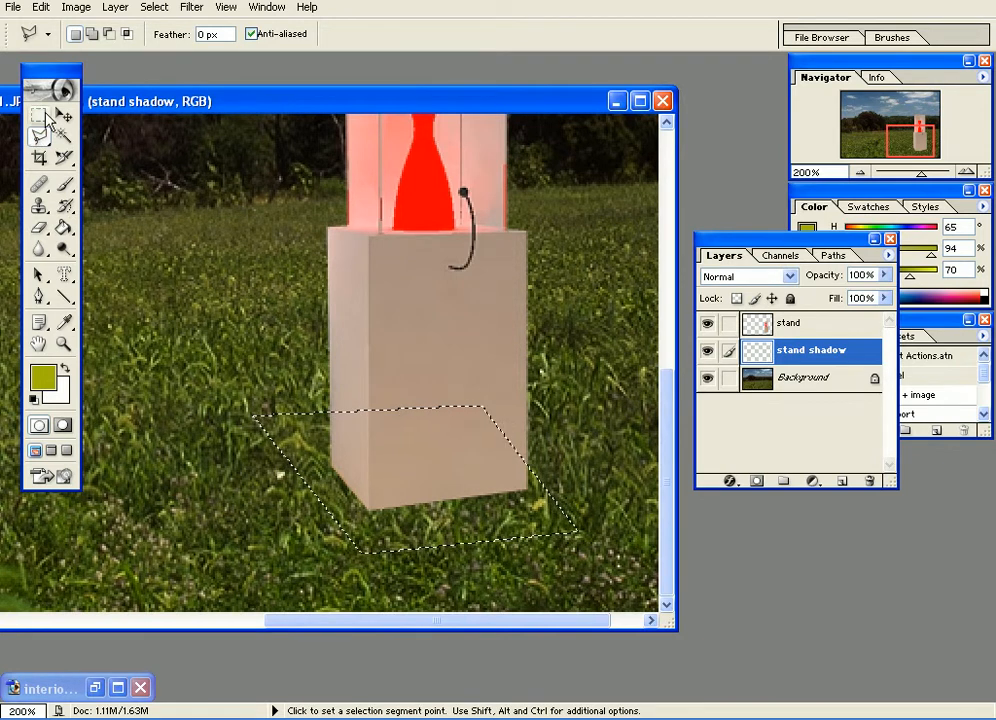
pyautogui.moveTo(408, 500)
pyautogui.mouseDown()
pyautogui.moveTo(362, 483)
pyautogui.moveTo(418, 498)
pyautogui.mouseUp()
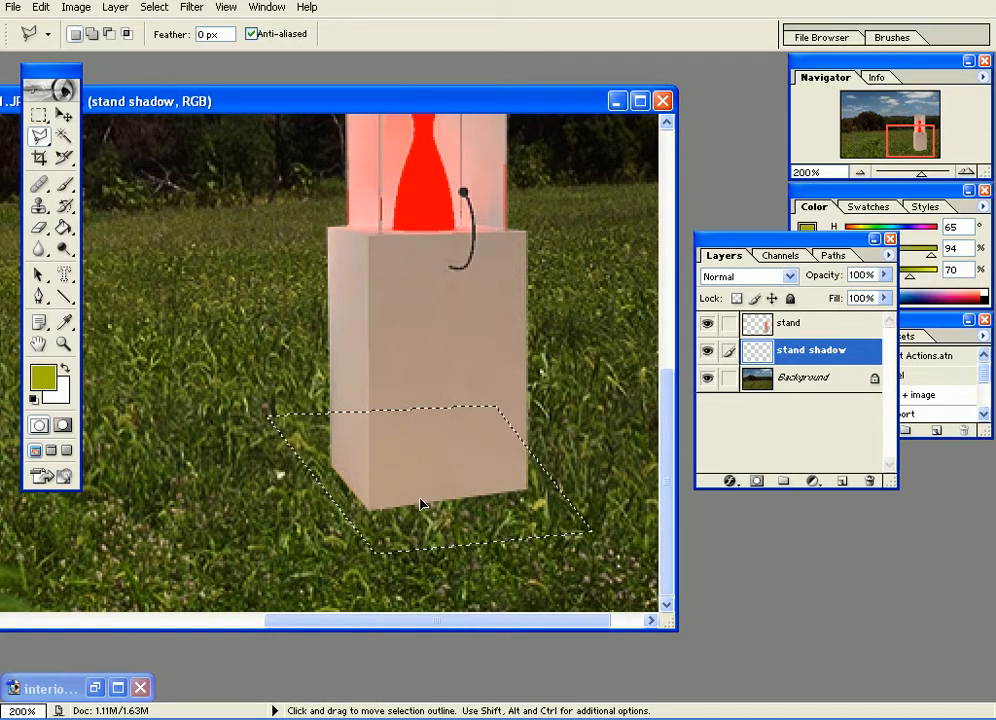
# Try moving the selected area with the Move tool on the stand shadow and stand layers, and undo the move.
pyautogui.click(62, 117)
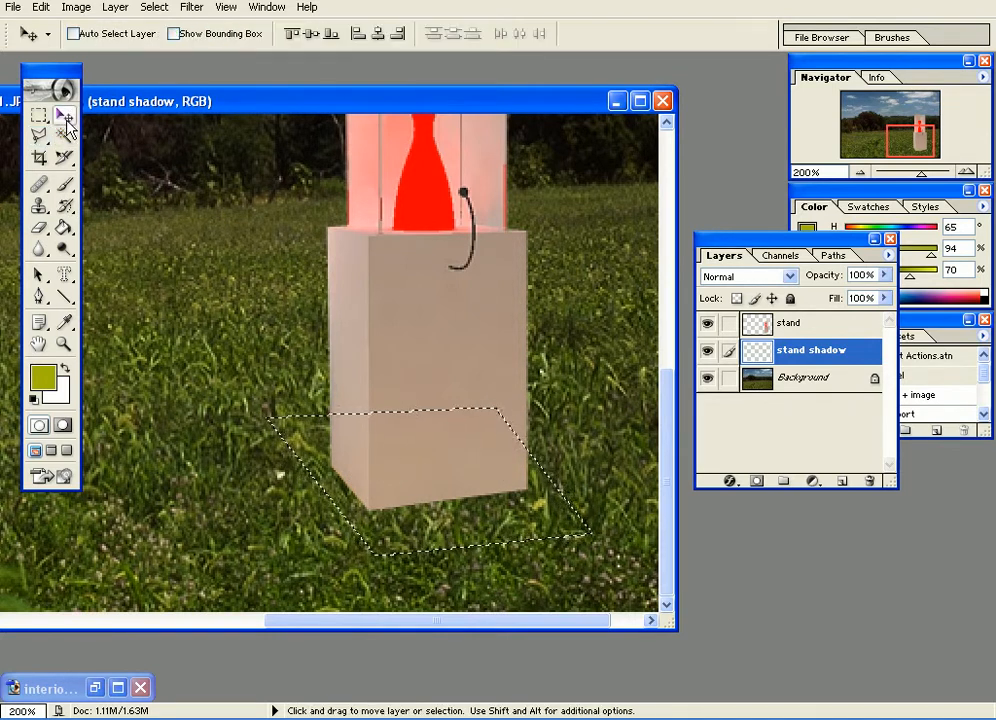
pyautogui.moveTo(378, 429); pyautogui.dragTo(327, 422)
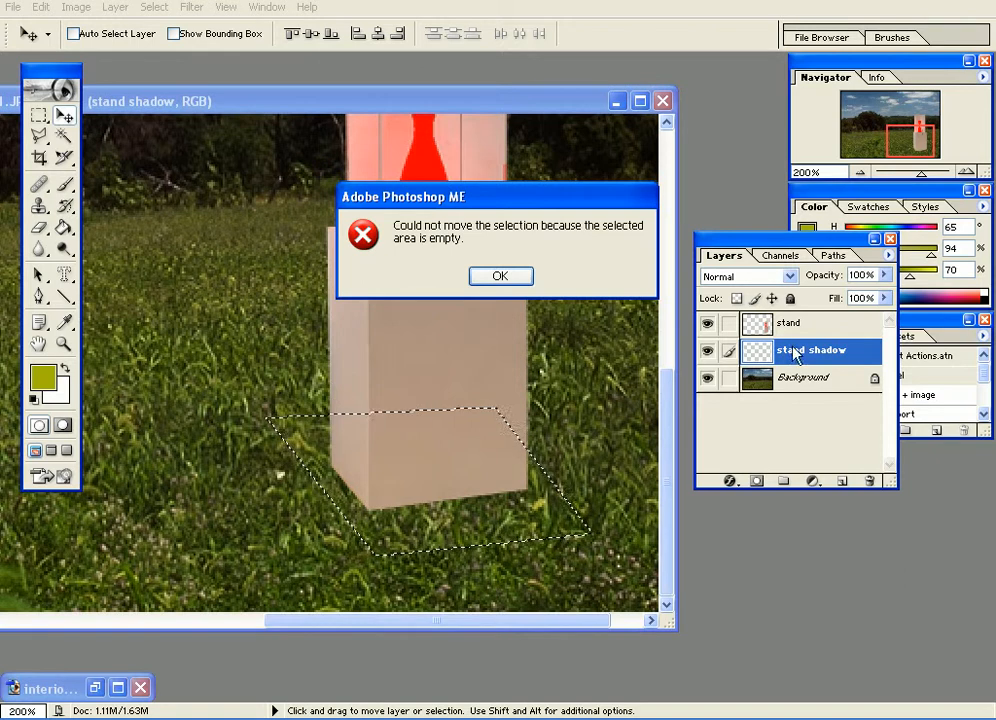
pyautogui.click(515, 282)
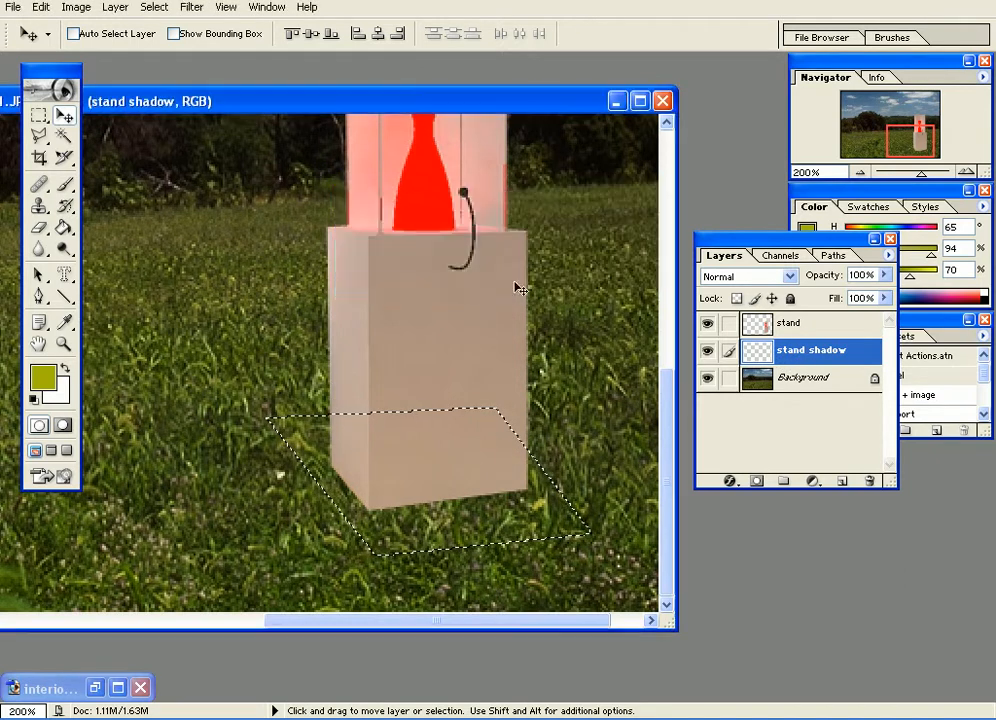
pyautogui.click(789, 324)
pyautogui.moveTo(389, 482); pyautogui.dragTo(202, 525)
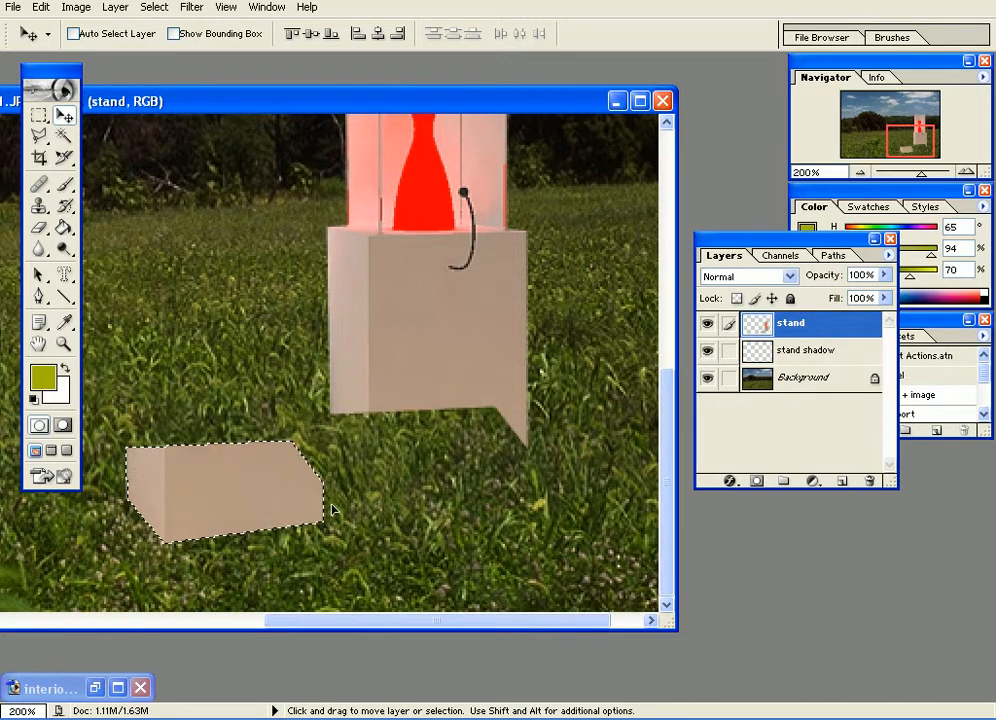
pyautogui.hotkey('ctrl', 'z')
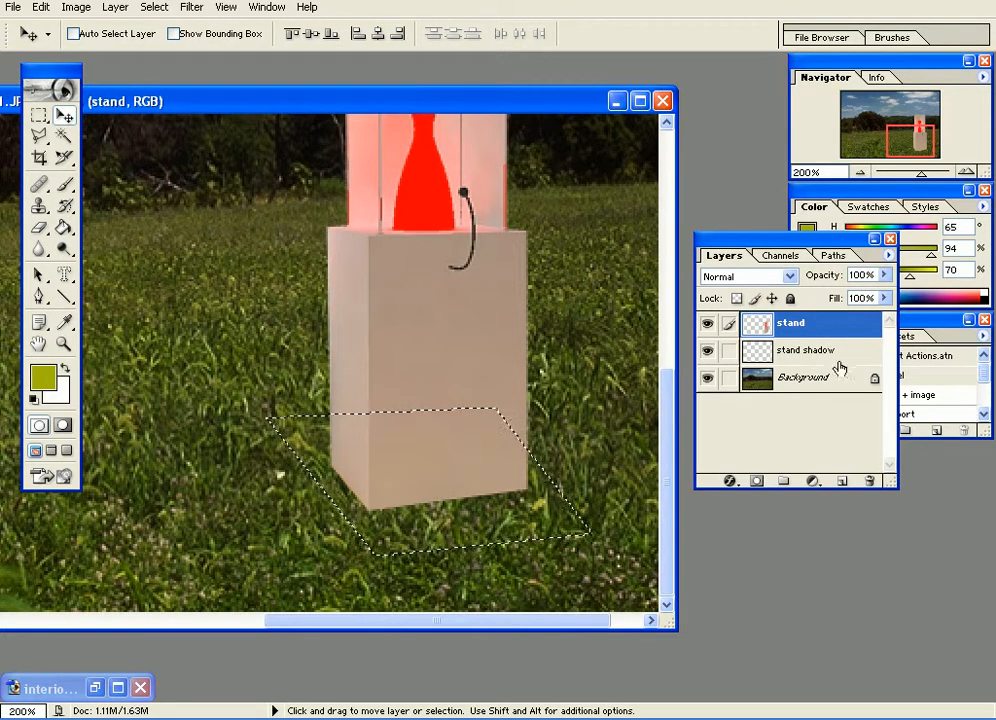
# Make the stand shadow layer active and feather the selection around the pedestal's base by 20 pixels.
pyautogui.click(842, 355)
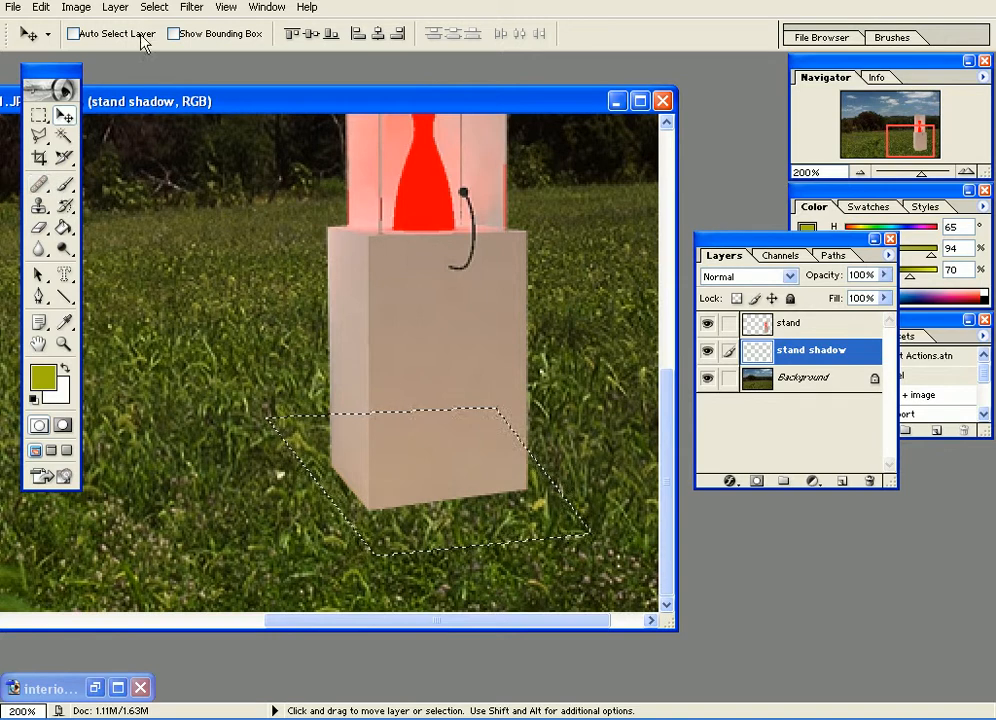
pyautogui.click(154, 7)
pyautogui.click(180, 128)
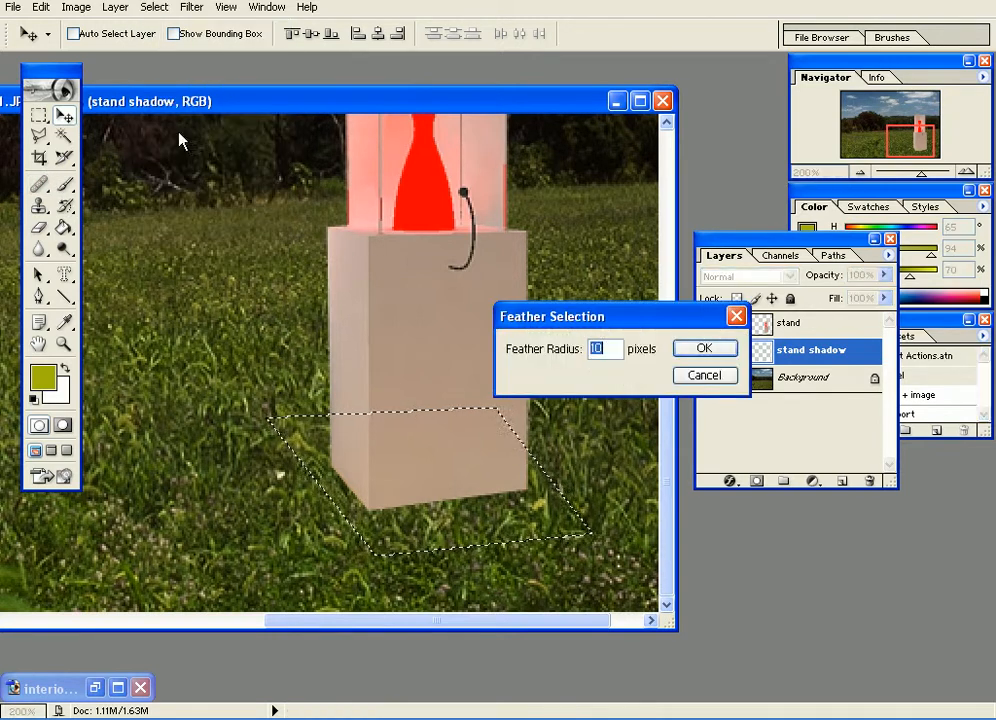
pyautogui.write('20')
pyautogui.click(724, 348)
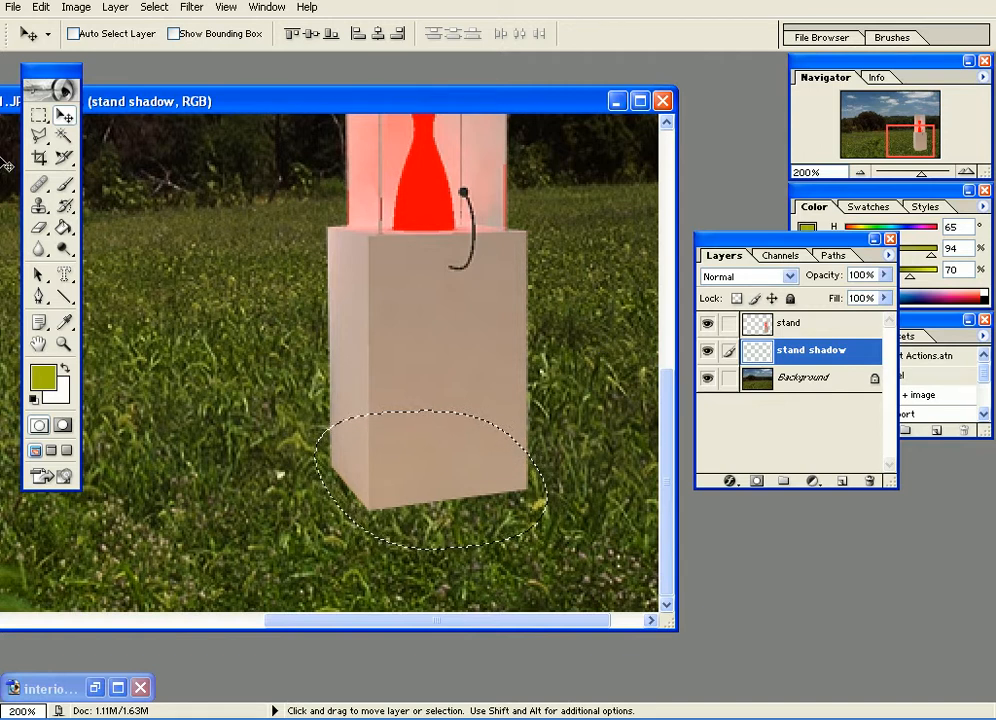
# Reset the colours to default black and white, try a Paint Bucket fill of the feathered selection with All Layers on, and undo it.
pyautogui.click(64, 229)
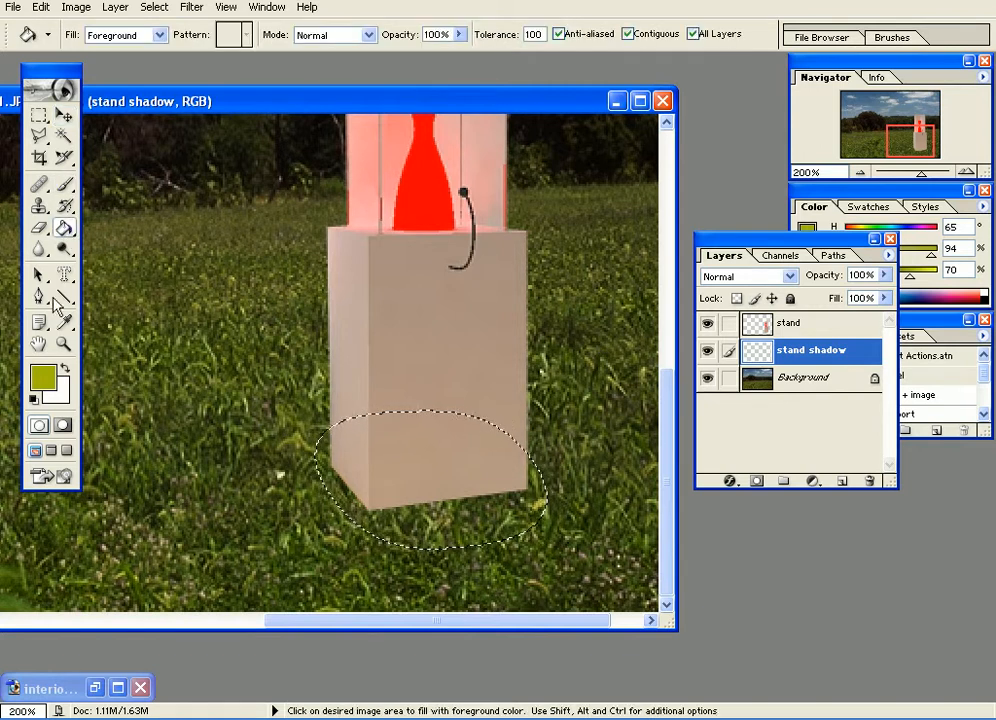
pyautogui.click(34, 399)
pyautogui.click(419, 482)
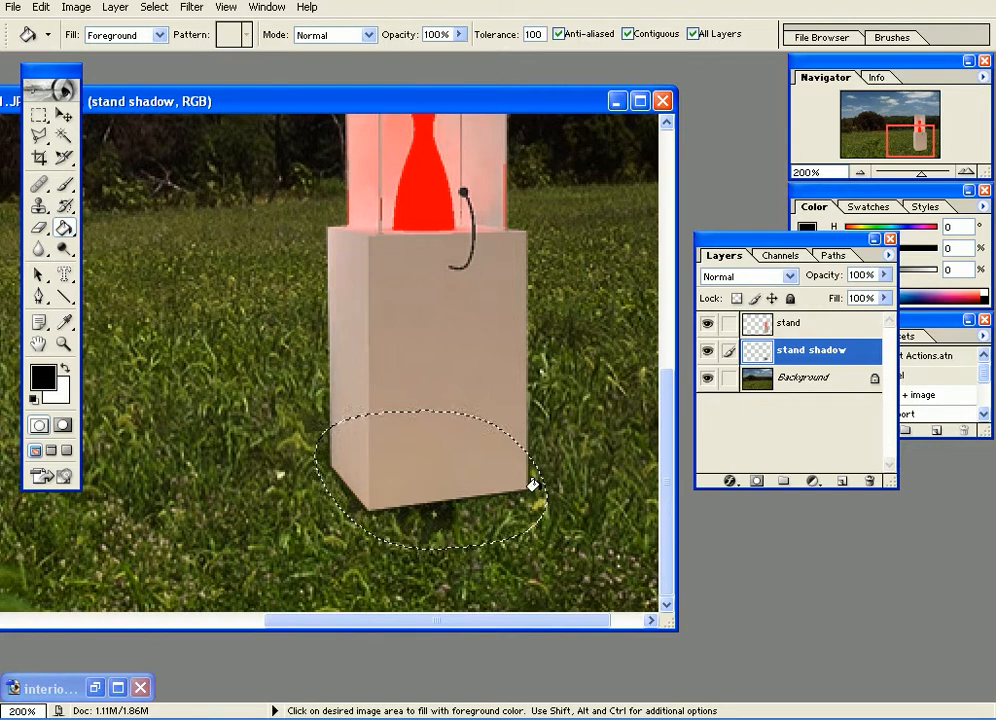
pyautogui.click(496, 513)
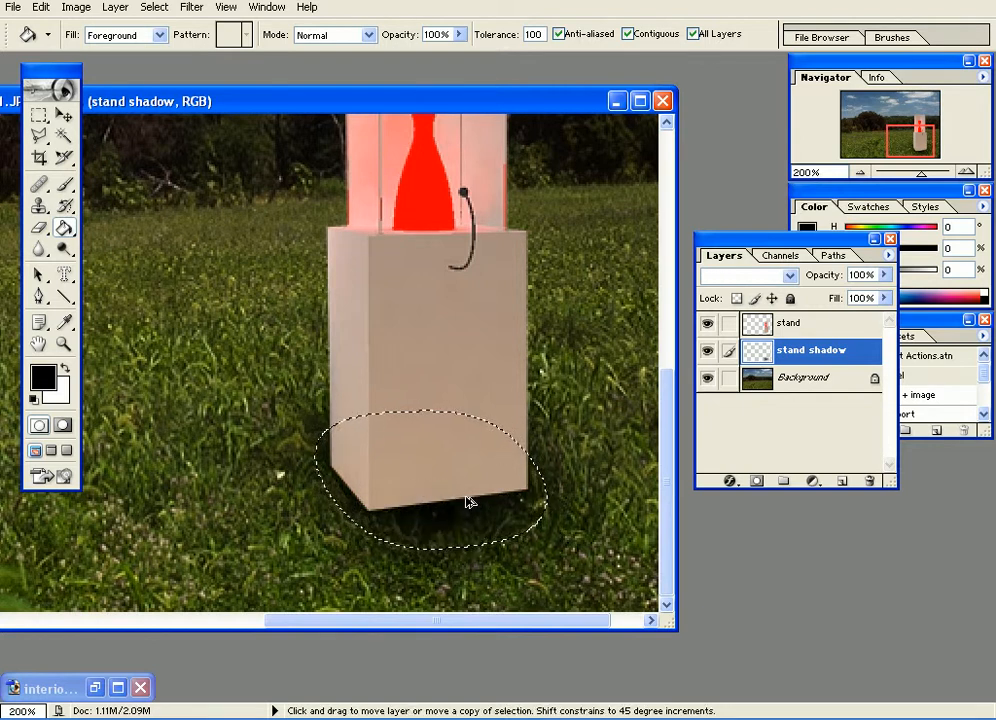
pyautogui.hotkey('ctrl', 'z')
# Turn off All Layers for the Paint Bucket, fill the feathered selection on the stand shadow layer with black and deselect.
pyautogui.click(700, 34)
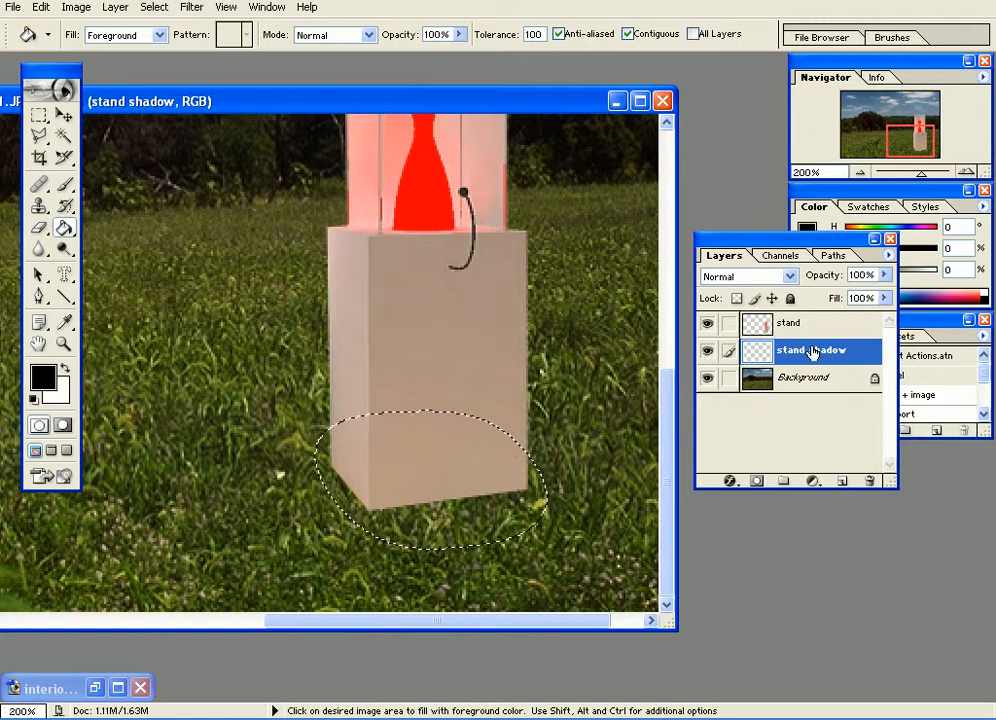
pyautogui.click(412, 522)
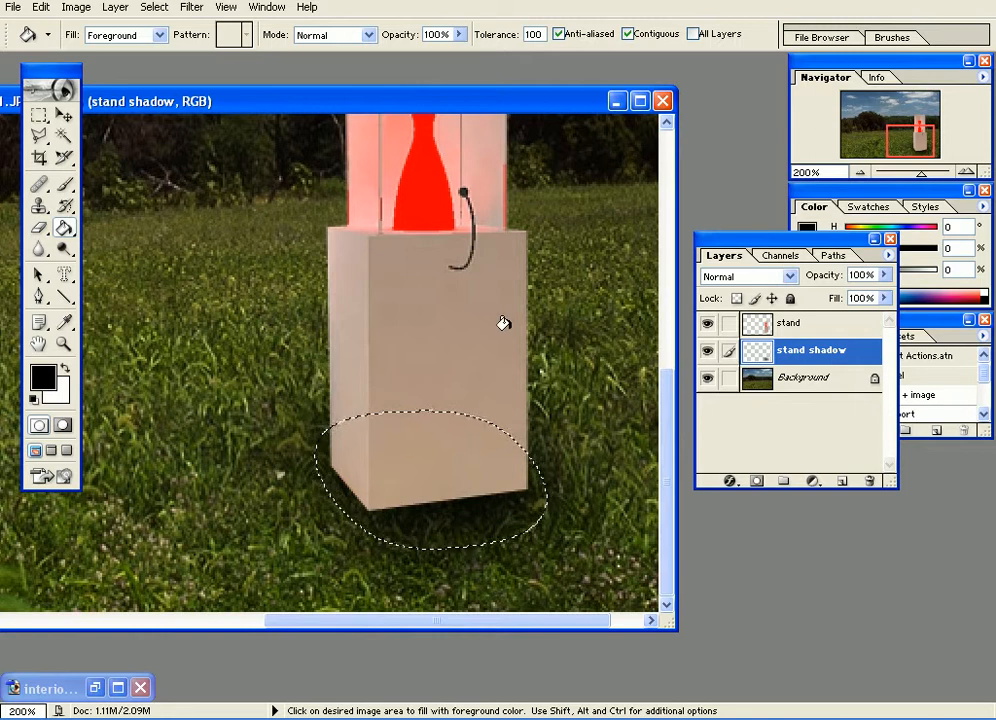
pyautogui.hotkey('ctrl', 'd')
pyautogui.hotkey('ctrl', '-')
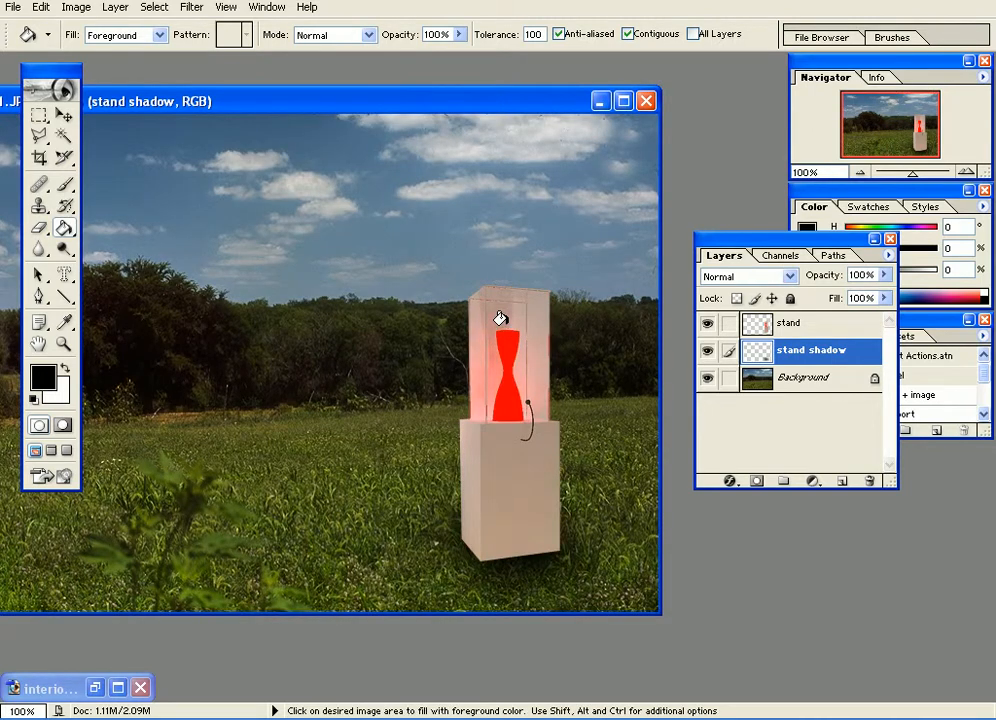
# Enlarge the meadow image's window so that empty space surrounds the photo at 100% zoom.
pyautogui.click(39, 115)
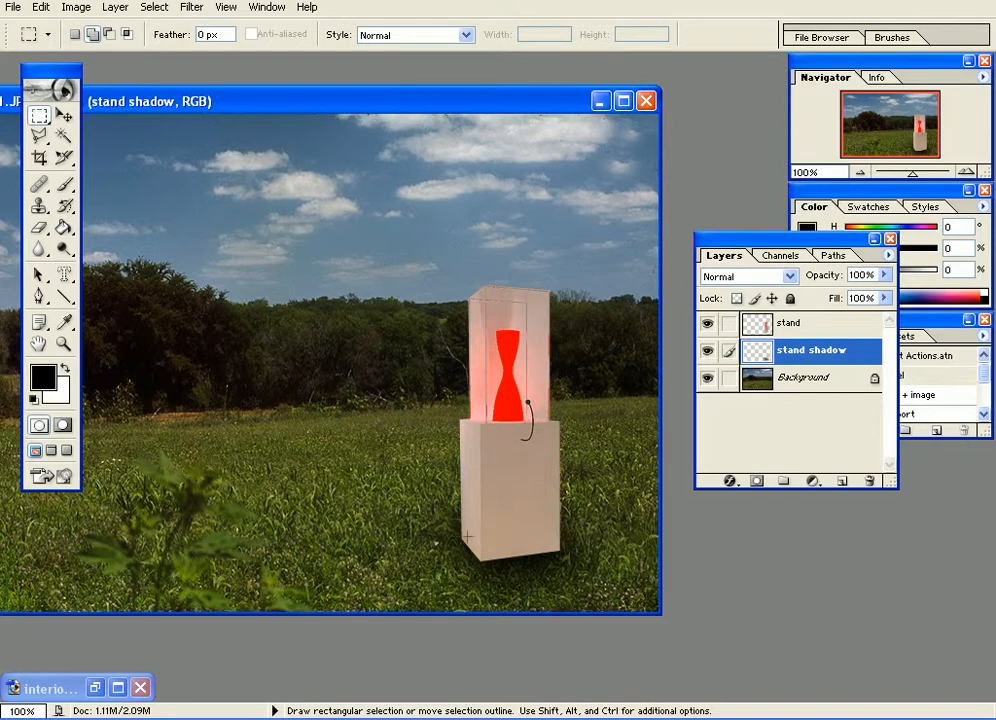
pyautogui.hotkey('ctrl', '-')
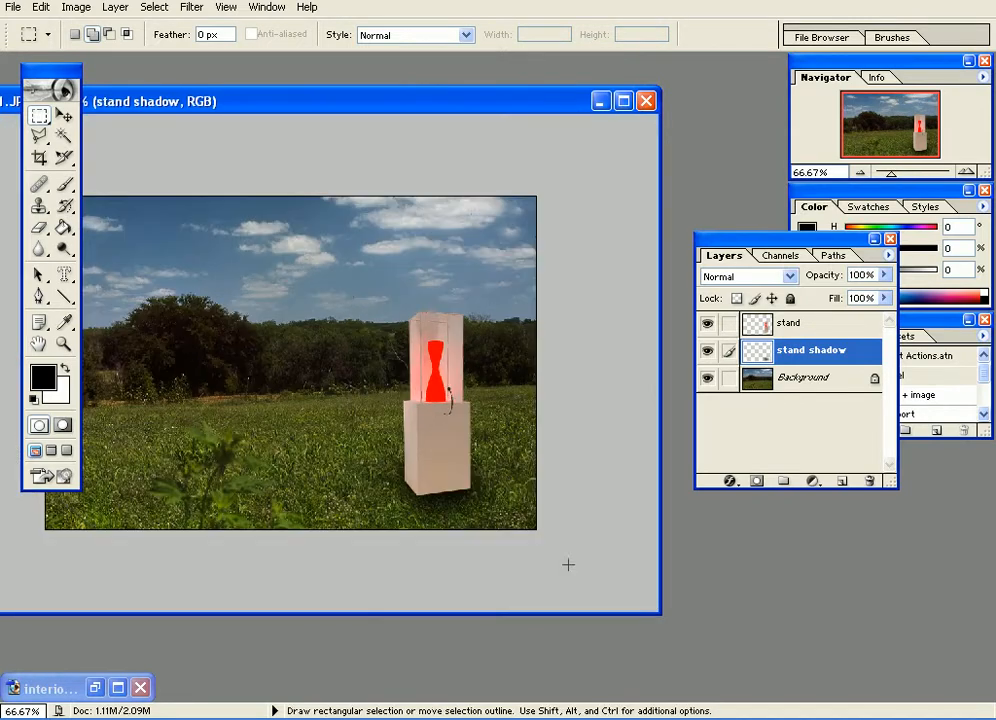
pyautogui.hotkey('ctrl', '+')
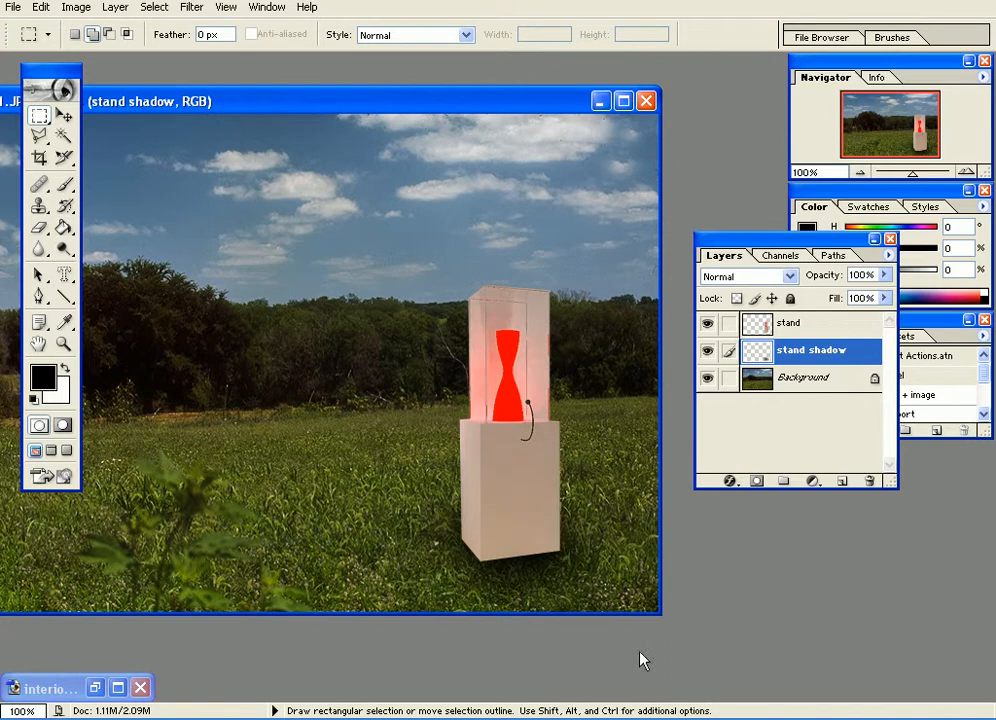
pyautogui.moveTo(660, 615); pyautogui.dragTo(736, 681)
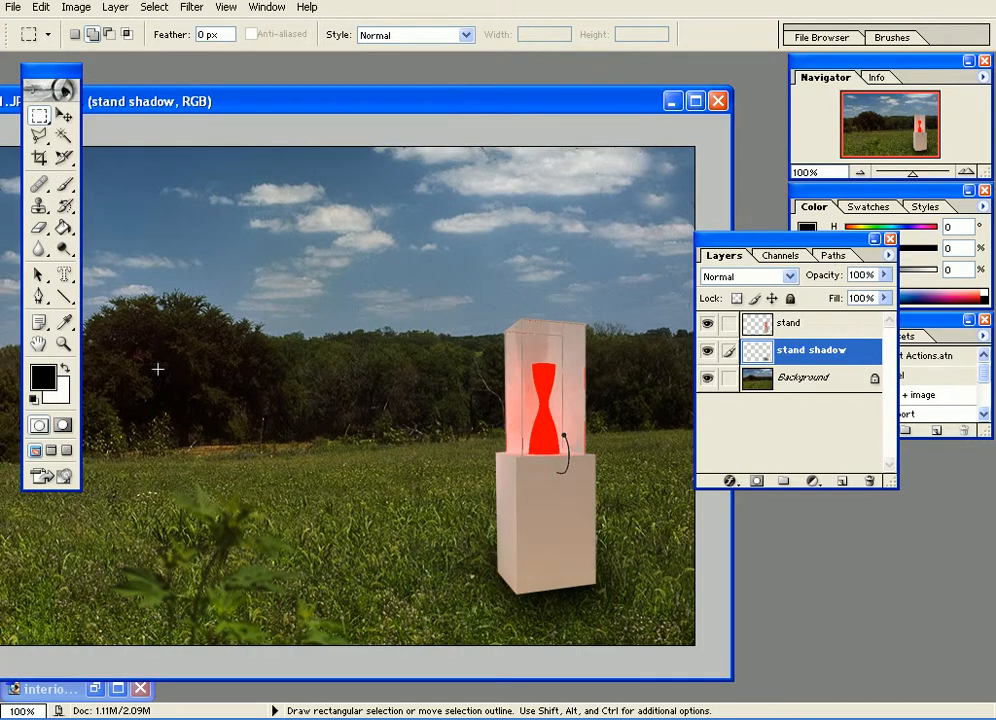
# Outline the shadow in front of the pedestal's lower front edge with the Polygonal Lasso, delete that part and deselect.
pyautogui.click(39, 136)
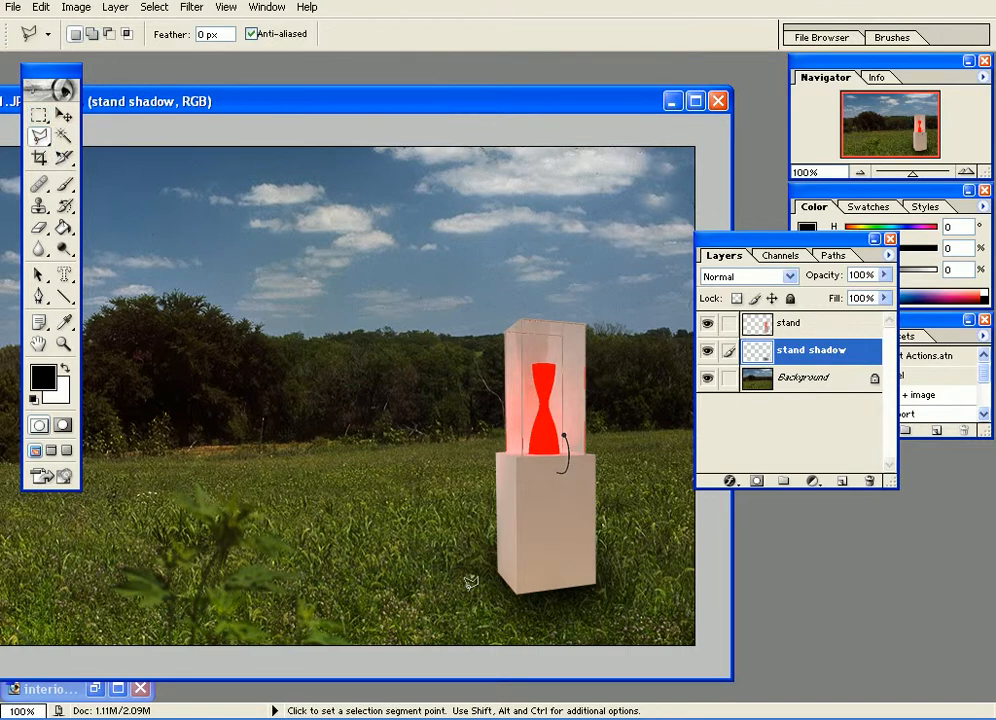
pyautogui.click(458, 612)
pyautogui.click(662, 582)
pyautogui.click(676, 645)
pyautogui.click(449, 655)
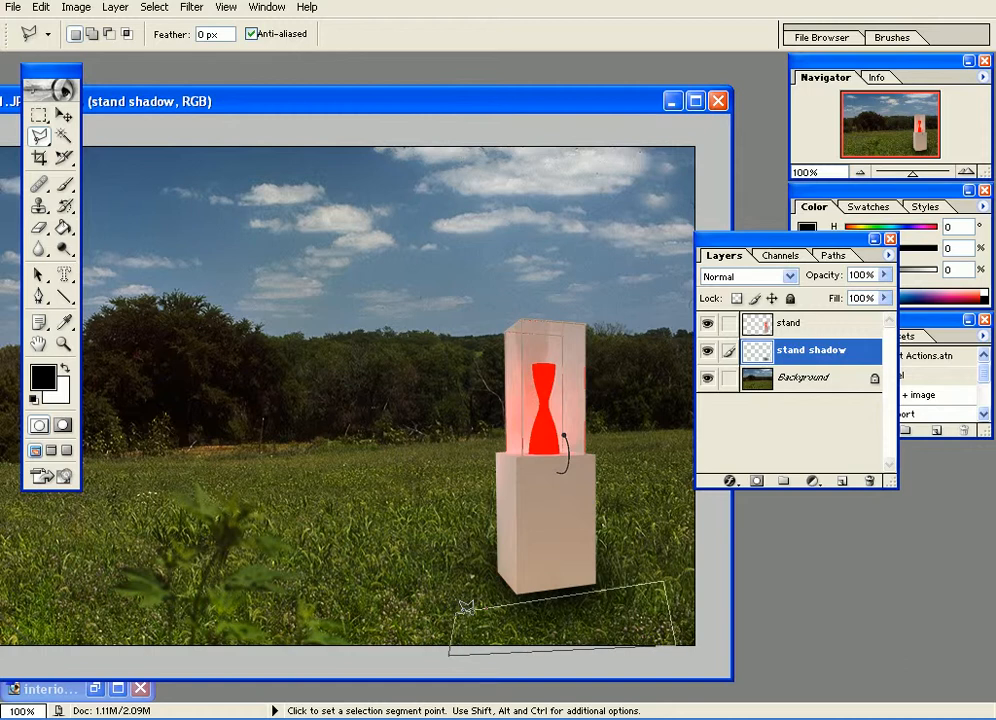
pyautogui.click(459, 608)
pyautogui.moveTo(596, 637); pyautogui.dragTo(599, 641)
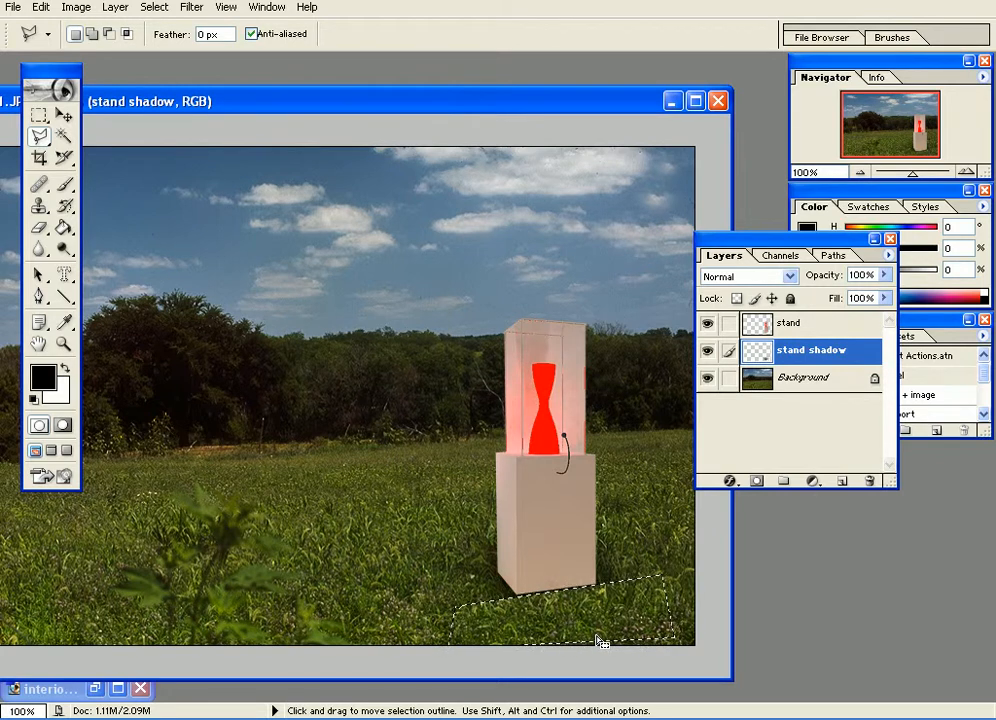
pyautogui.hotkey('ctrl', 'd')
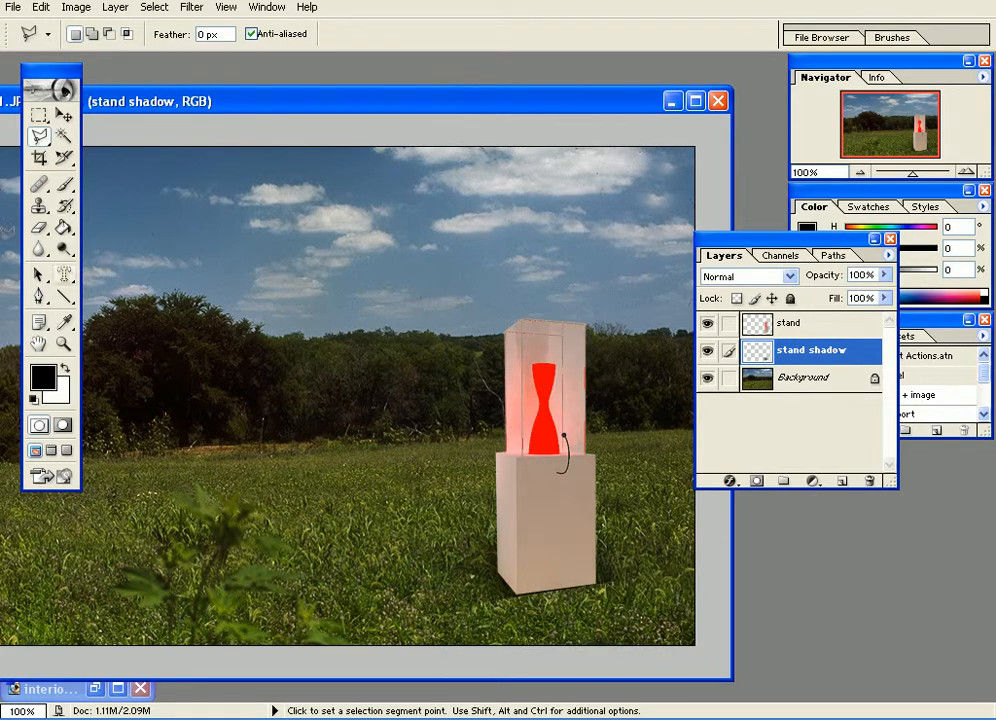
# Try blend modes on the stand shadow layer starting from Darken, settling on Soft Light.
pyautogui.press('v')
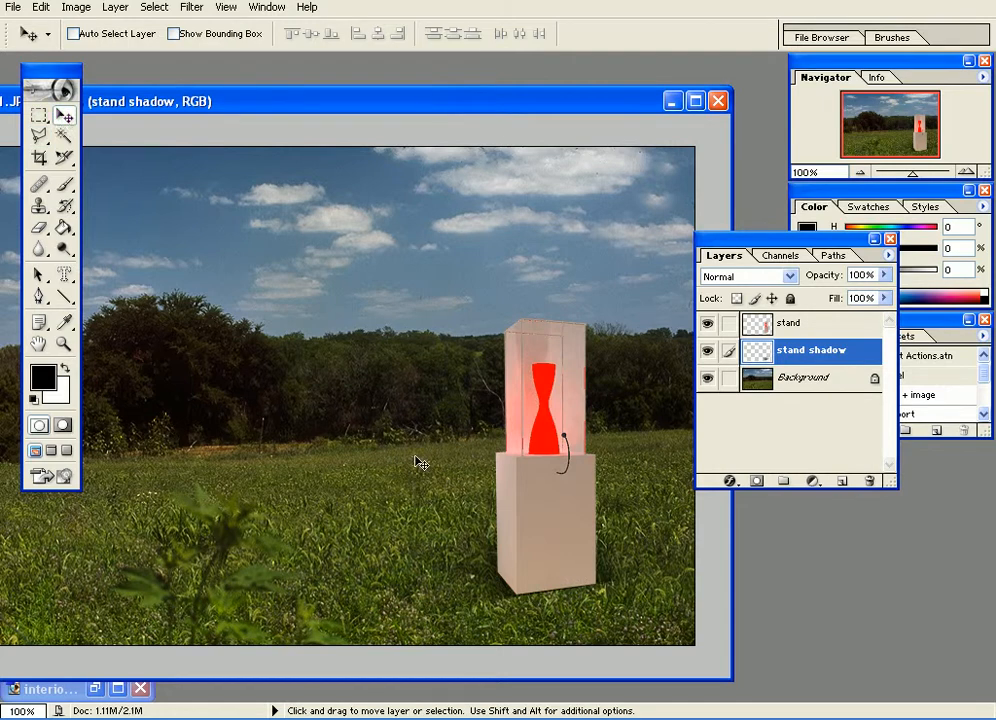
pyautogui.hotkey('ctrl', '+')
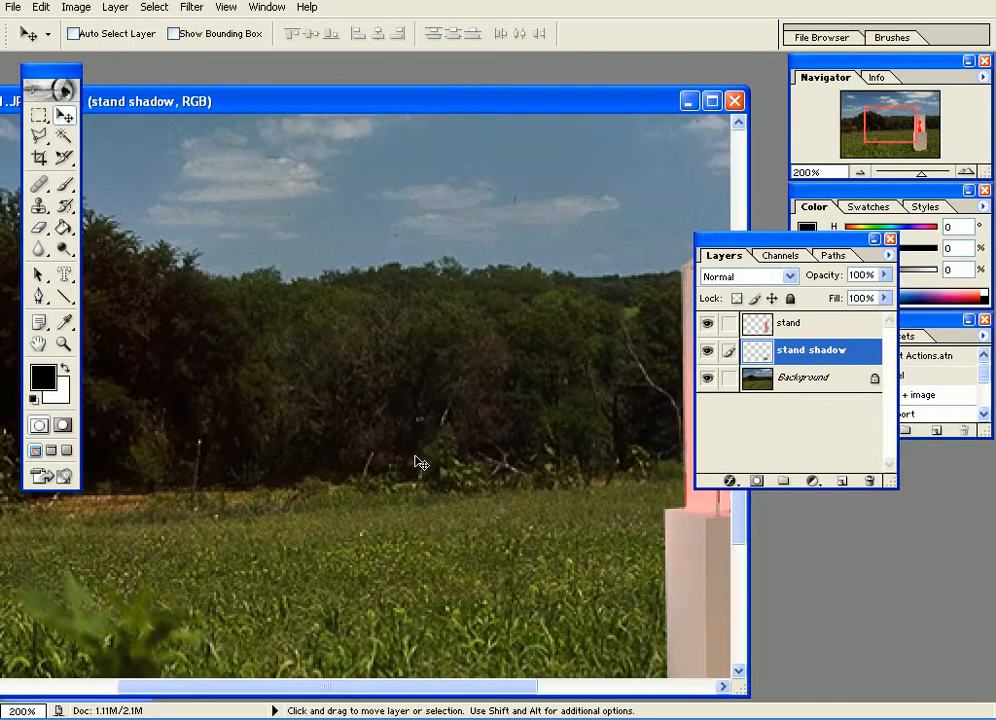
pyautogui.moveTo(505, 450); pyautogui.dragTo(195, 175)
pyautogui.moveTo(445, 395); pyautogui.dragTo(427, 395)
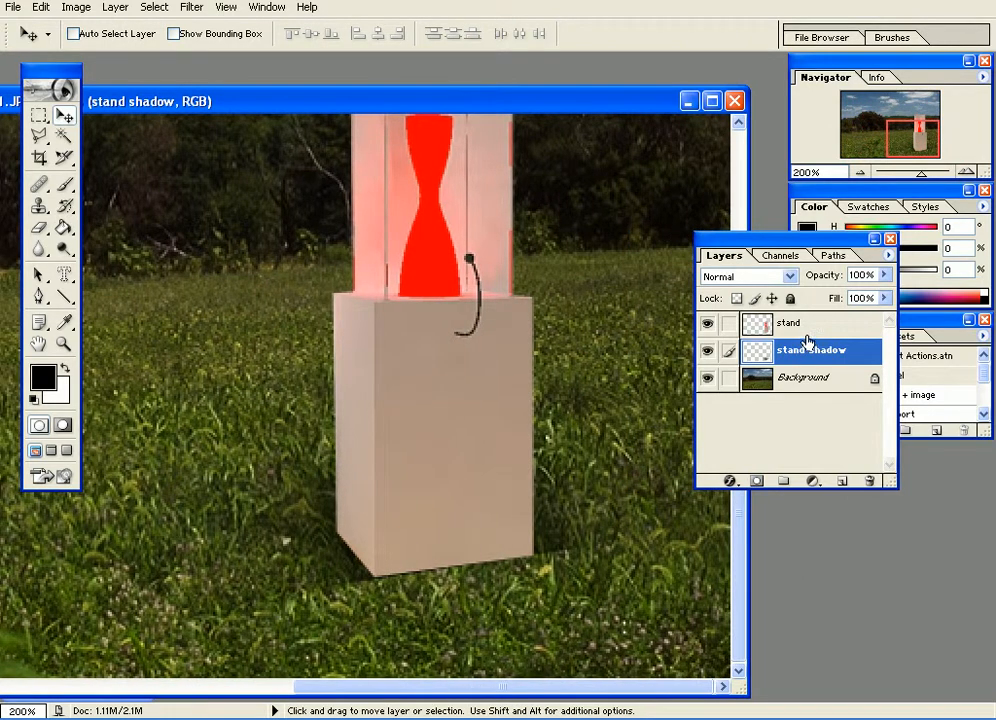
pyautogui.click(745, 283)
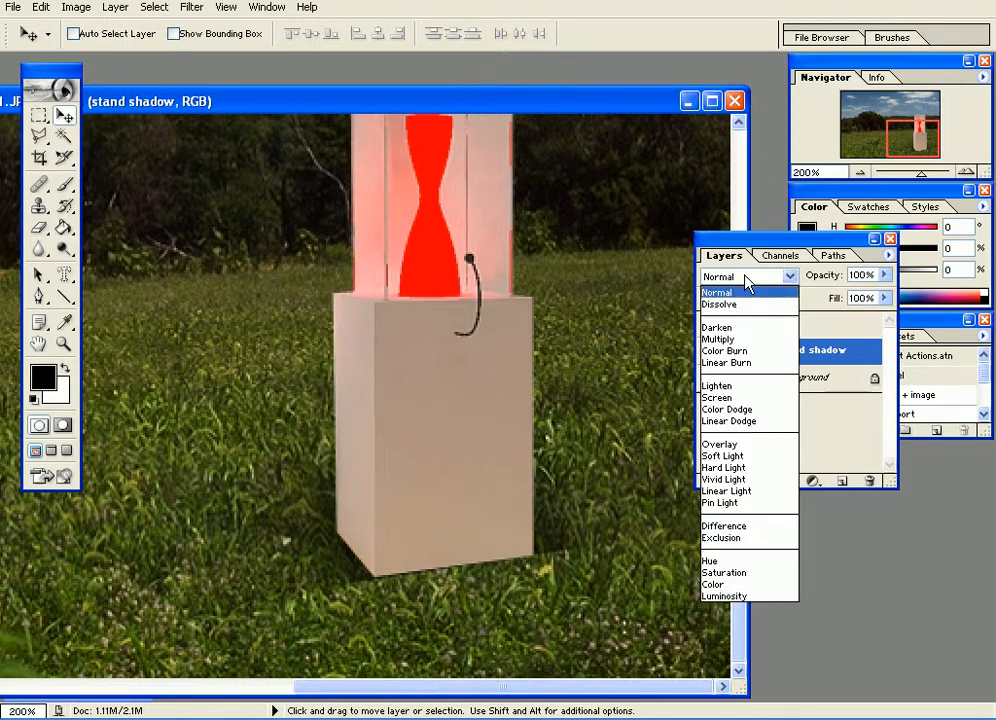
pyautogui.click(731, 329)
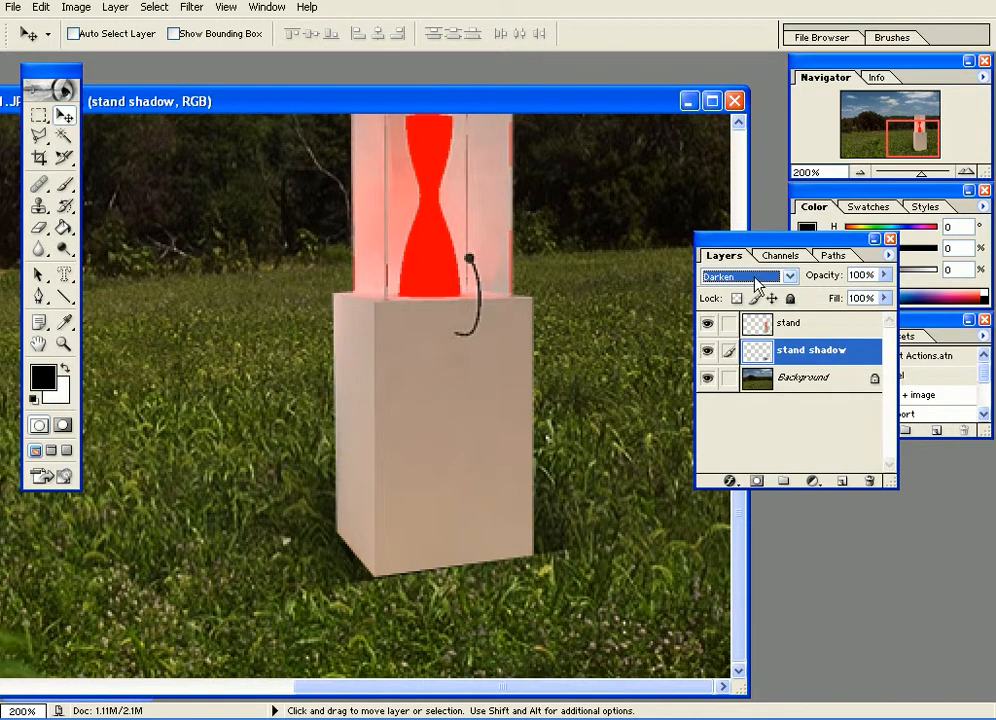
pyautogui.press('Down')
pyautogui.press('Down')
pyautogui.press('Down')
pyautogui.press('Down')
pyautogui.press('Down')
pyautogui.press('Down')
pyautogui.press('Down')
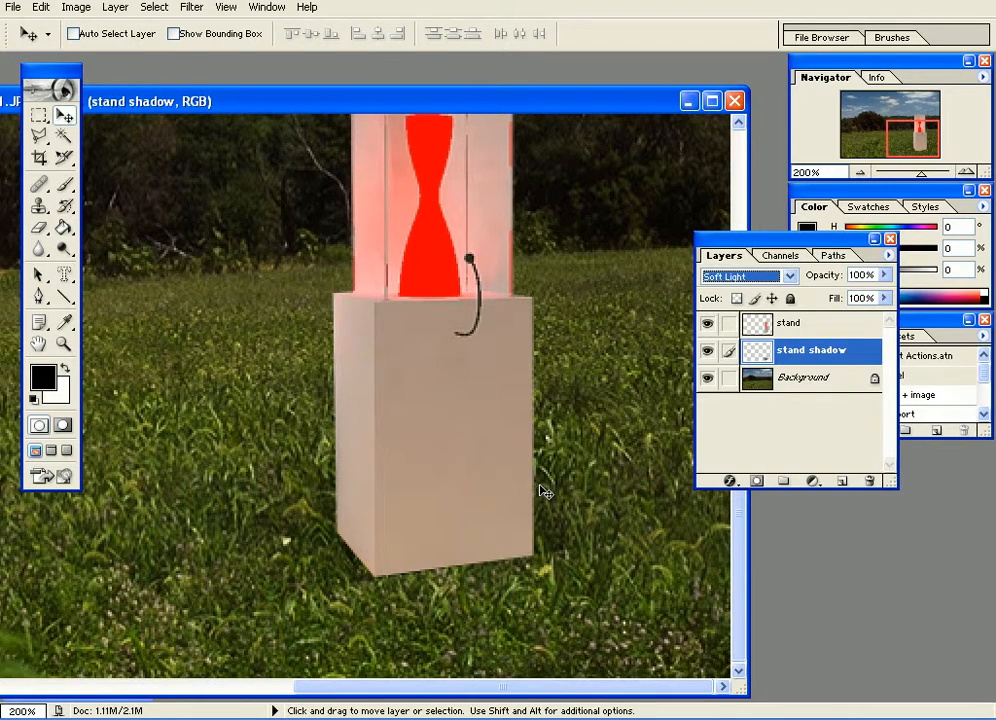
# Hide and reshow the stand shadow layer at 100% zoom to judge its effect on the grass.
pyautogui.hotkey('ctrl', '-')
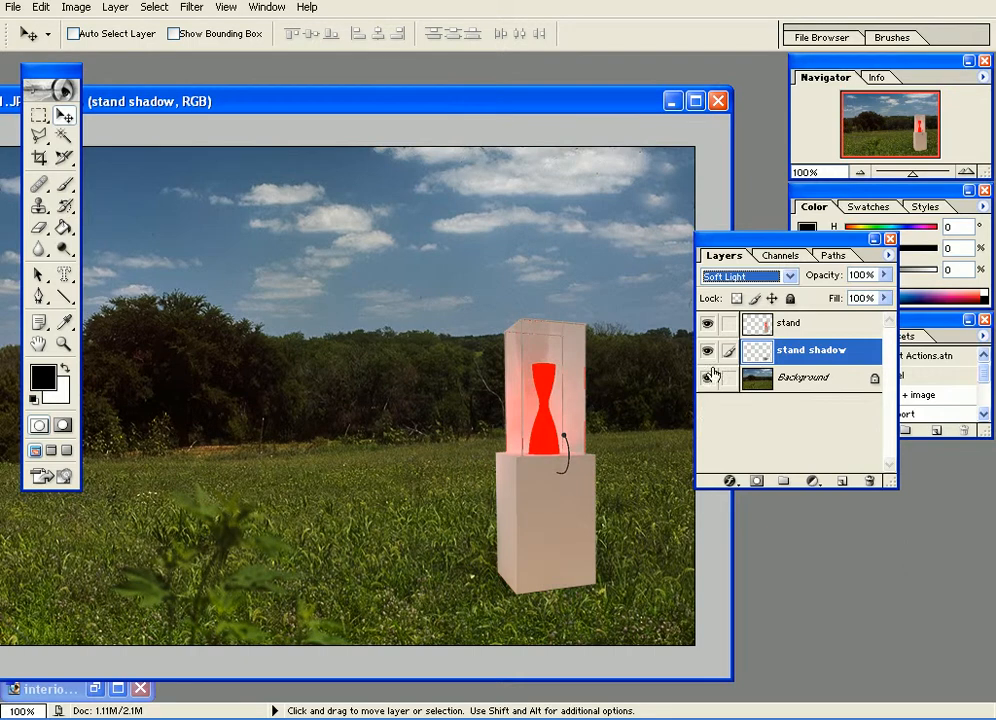
pyautogui.click(708, 354)
pyautogui.click(708, 354)
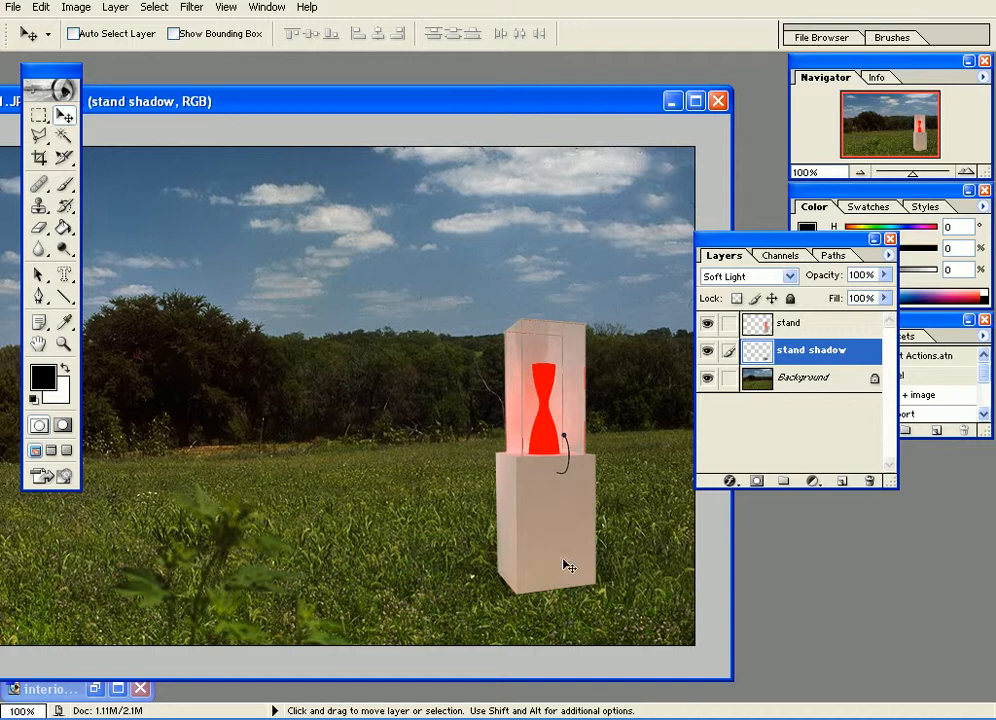
# Compare the stand shadow layer in Normal blend mode, then return it to Soft Light.
pyautogui.click(768, 276)
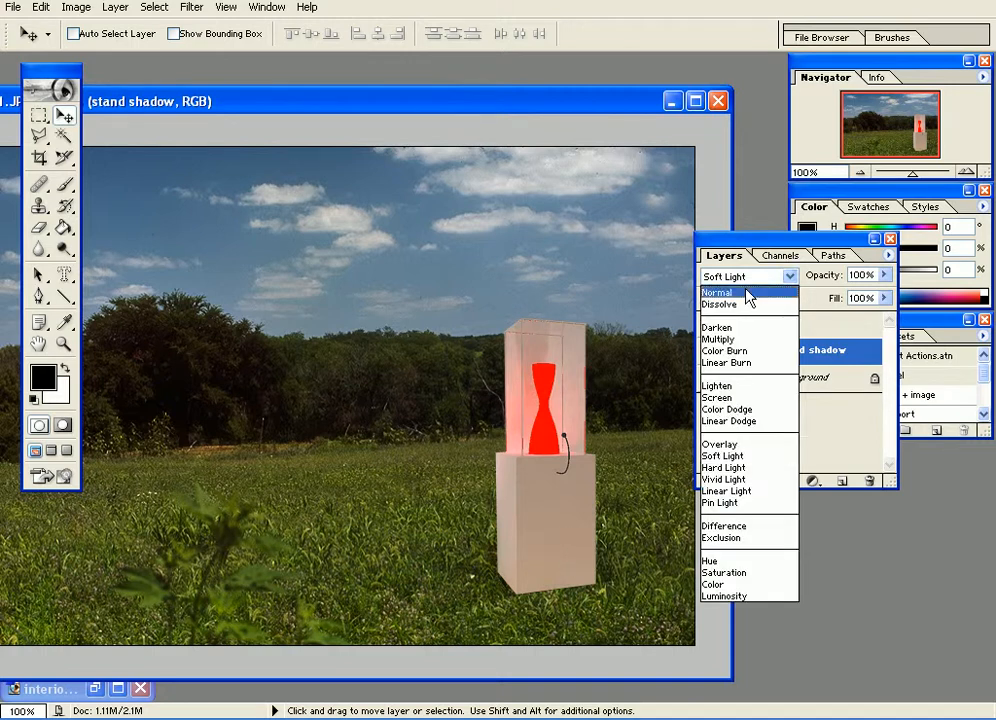
pyautogui.click(749, 291)
pyautogui.click(707, 324)
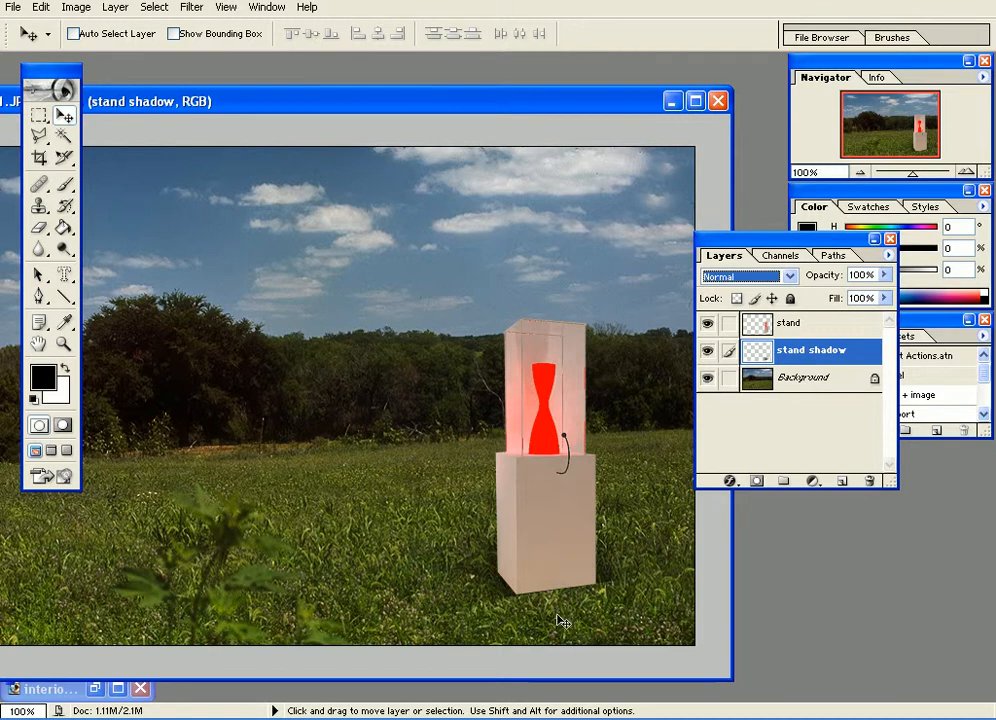
pyautogui.click(740, 277)
pyautogui.click(728, 456)
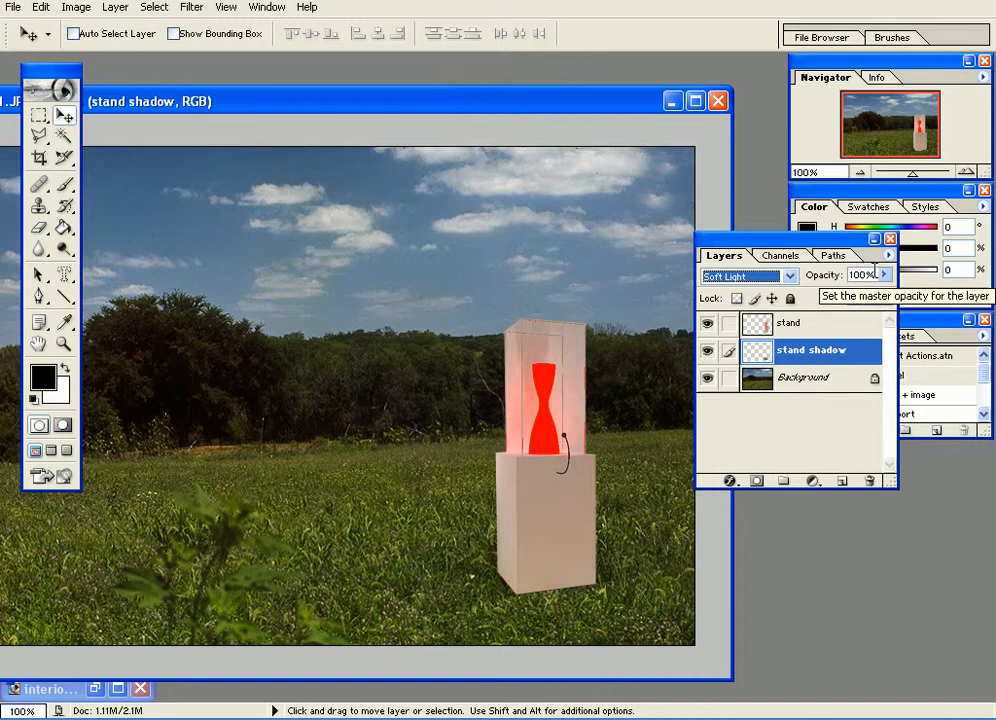
# Duplicate the stand shadow layer as "stand shadow copy" and compare the shadow with the copy hidden and shown.
pyautogui.rightClick(782, 349)
pyautogui.click(805, 396)
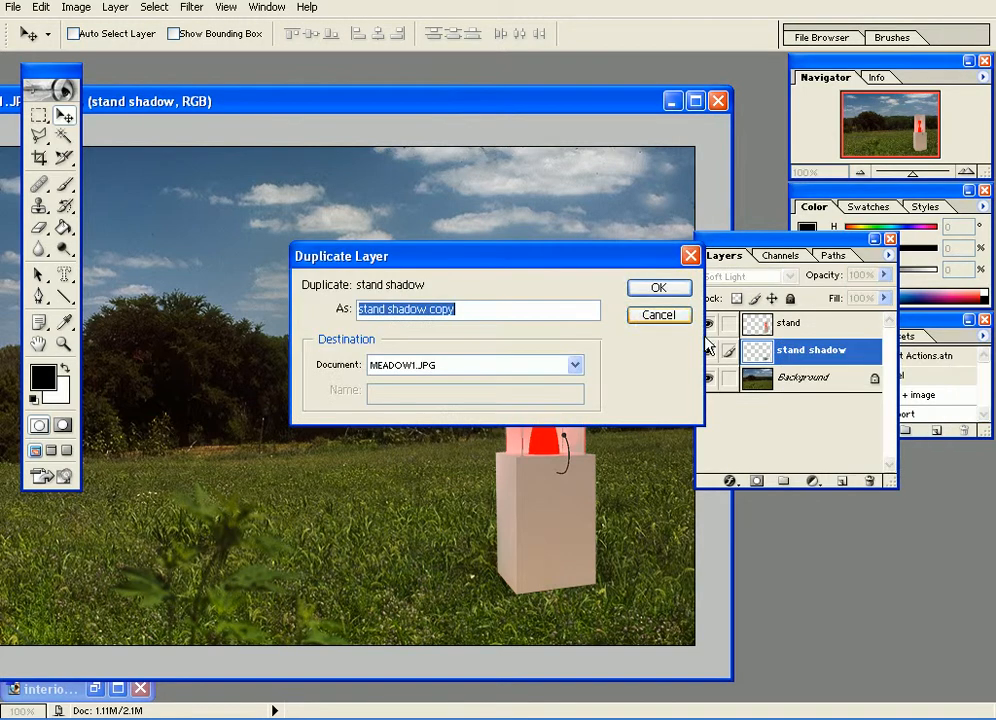
pyautogui.click(657, 288)
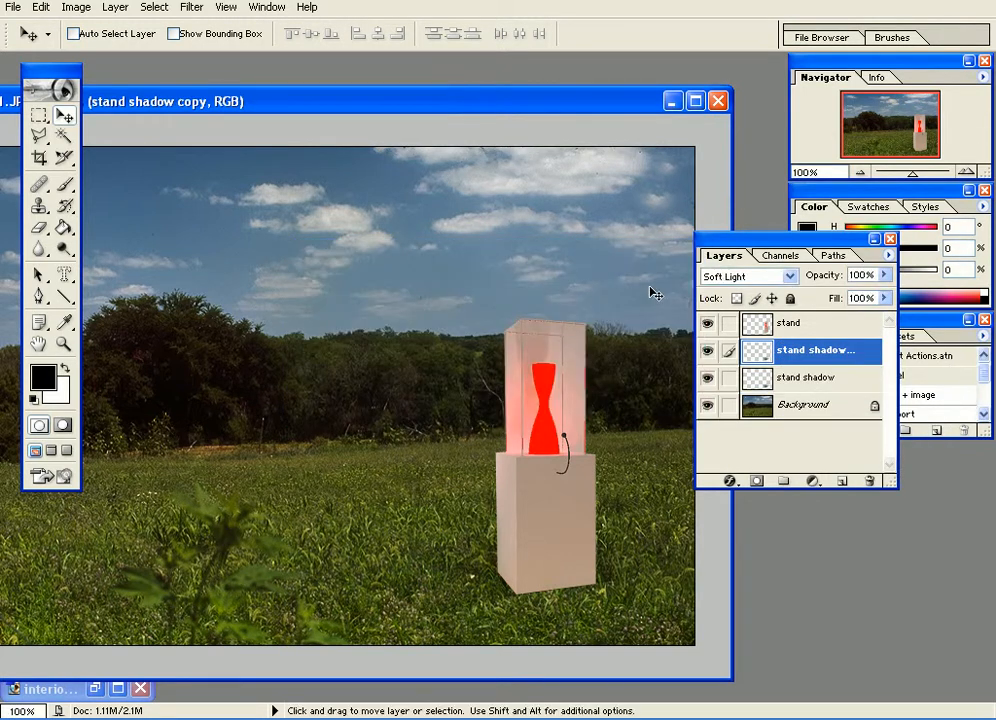
pyautogui.click(708, 352)
pyautogui.click(708, 352)
pyautogui.click(708, 352)
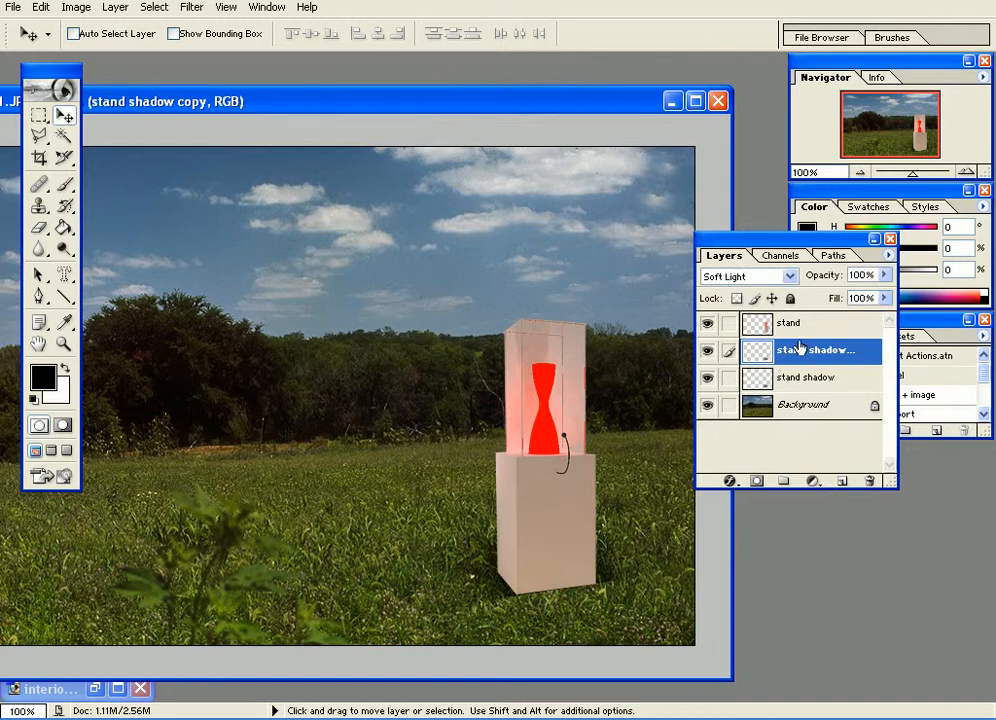
# Lower the stand shadow copy's opacity to 31% and check the shadow with the copy hidden and shown.
pyautogui.click(884, 275)
pyautogui.moveTo(883, 287); pyautogui.dragTo(819, 302)
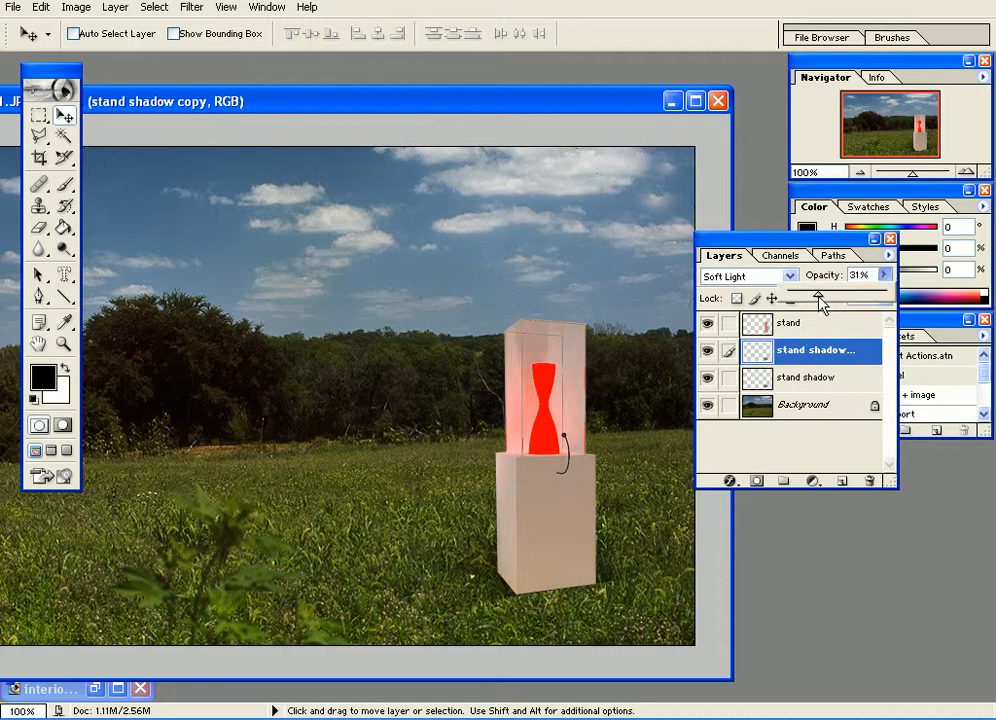
pyautogui.click(708, 350)
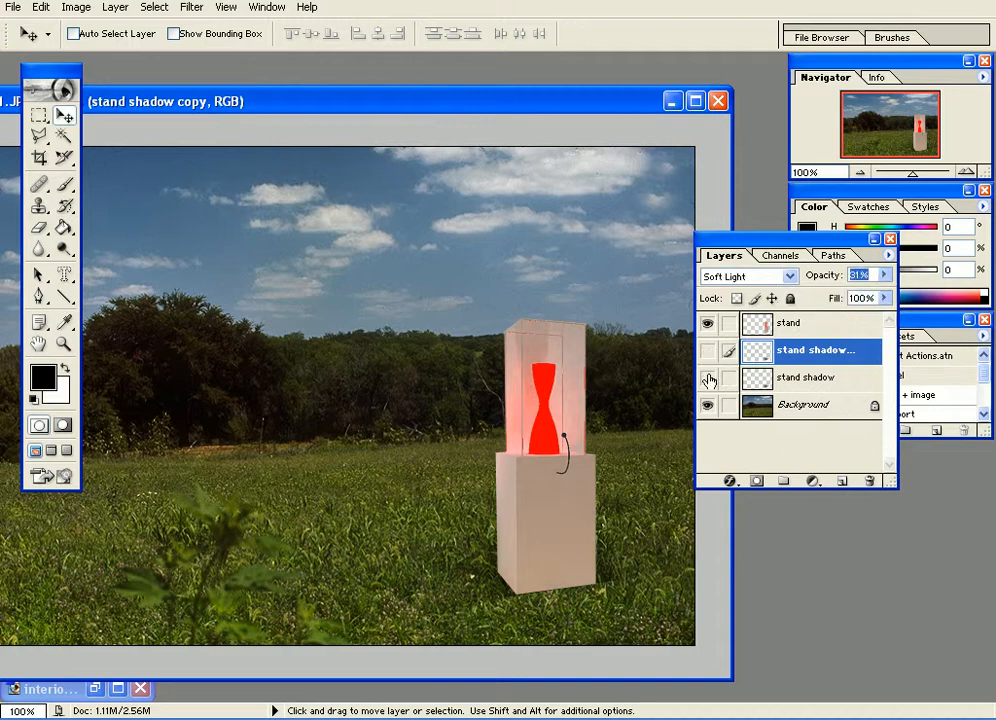
pyautogui.click(708, 351)
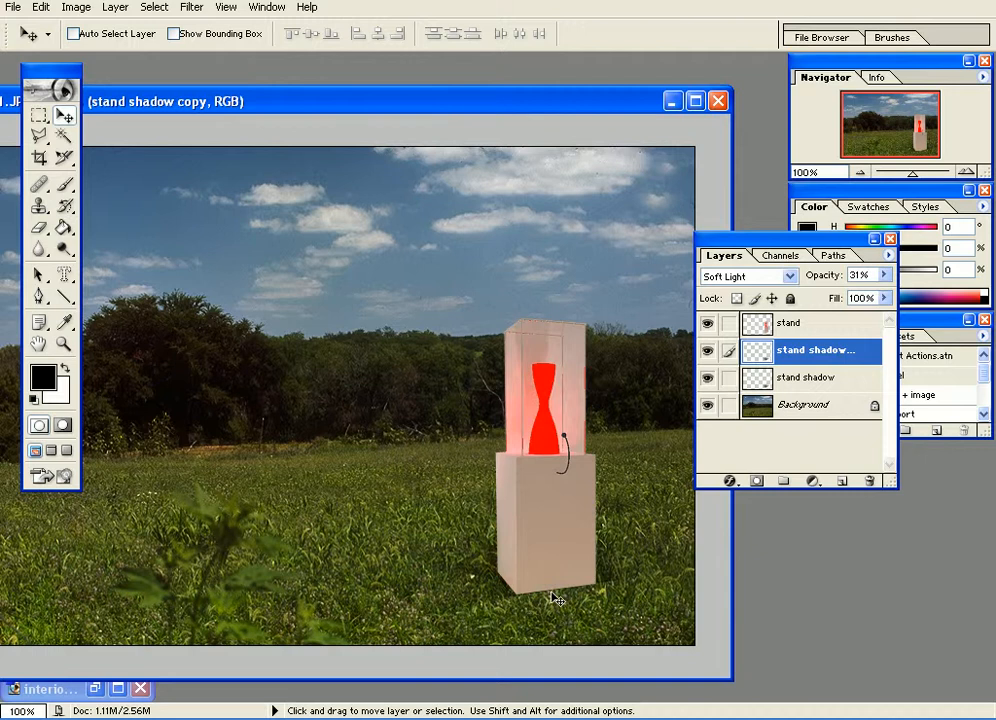
# Frame the pedestal's base at 300% zoom and add a new empty layer above the stand layer.
pyautogui.hotkey('ctrl', '+')
pyautogui.hotkey('ctrl', '+')
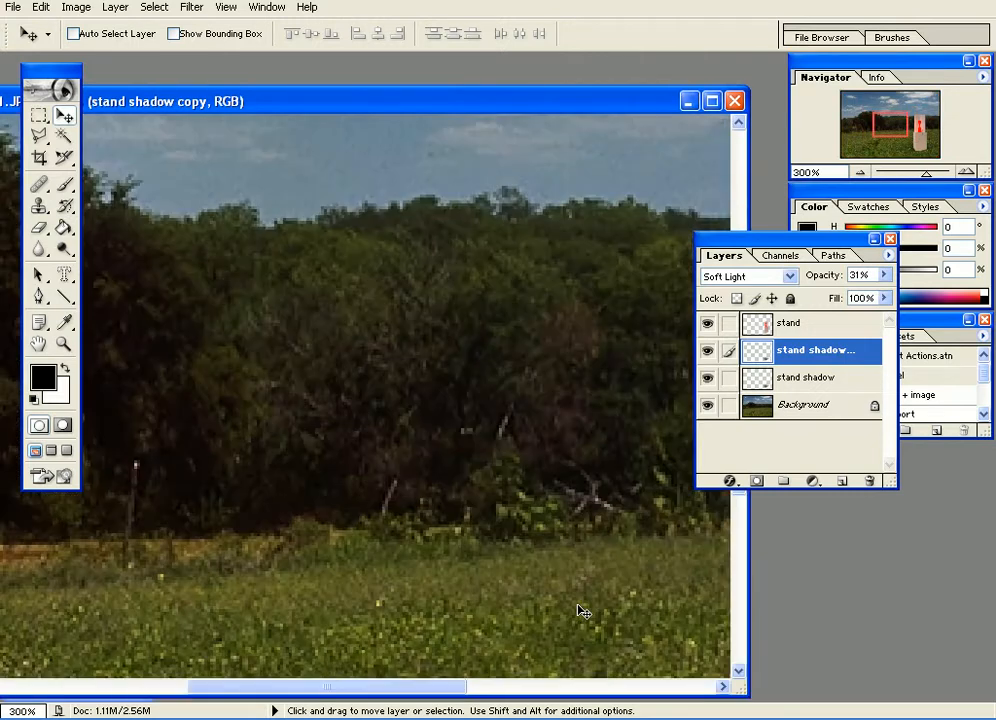
pyautogui.moveTo(561, 578); pyautogui.dragTo(287, 271)
pyautogui.moveTo(582, 370); pyautogui.dragTo(396, 316)
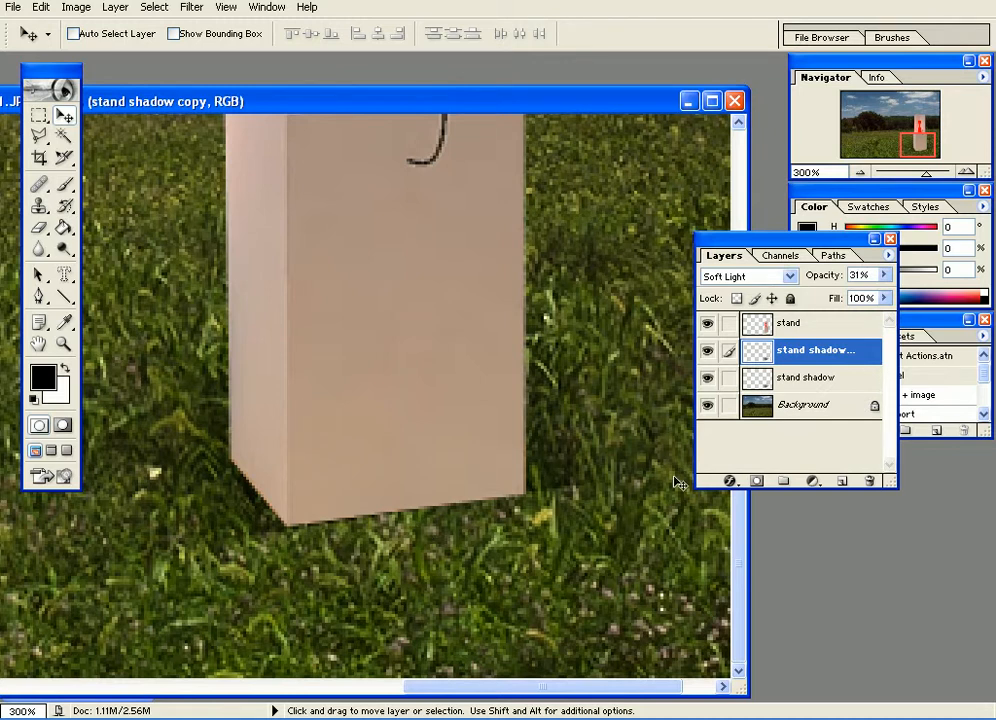
pyautogui.click(790, 322)
pyautogui.click(842, 481)
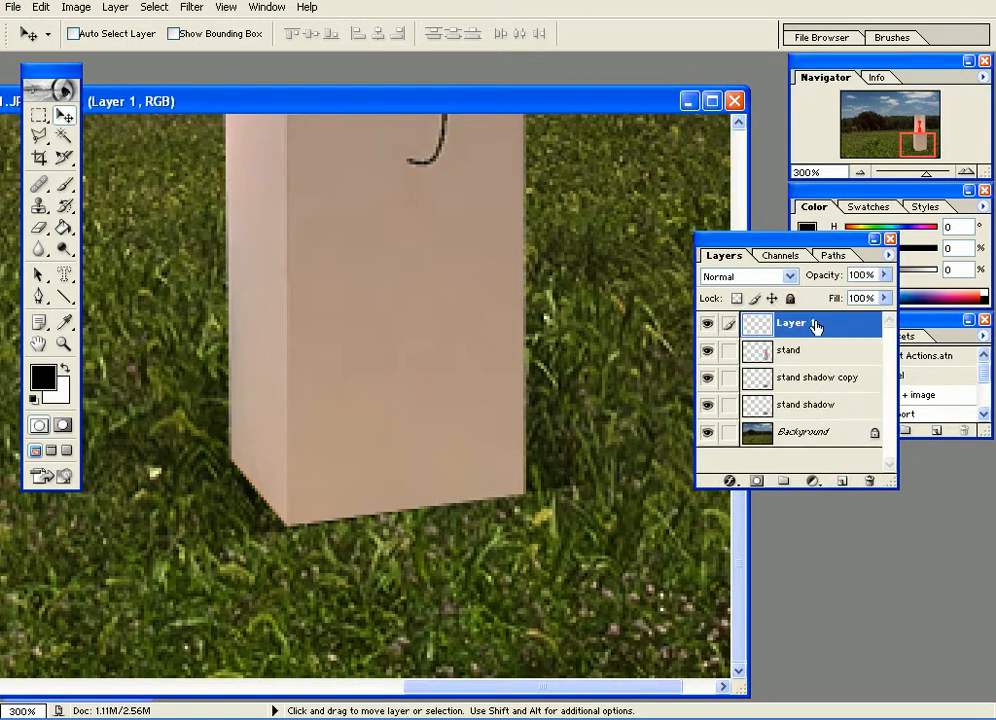
# Choose the 134 px brush tip with three grass blades for the Brush tool.
pyautogui.press('b')
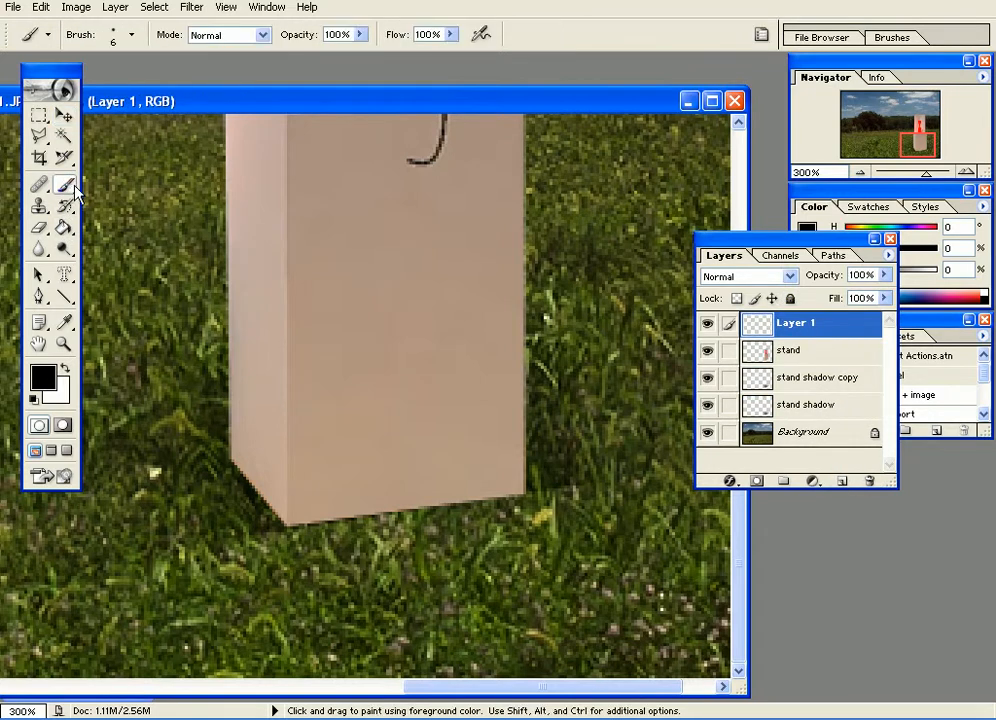
pyautogui.rightClick(230, 237)
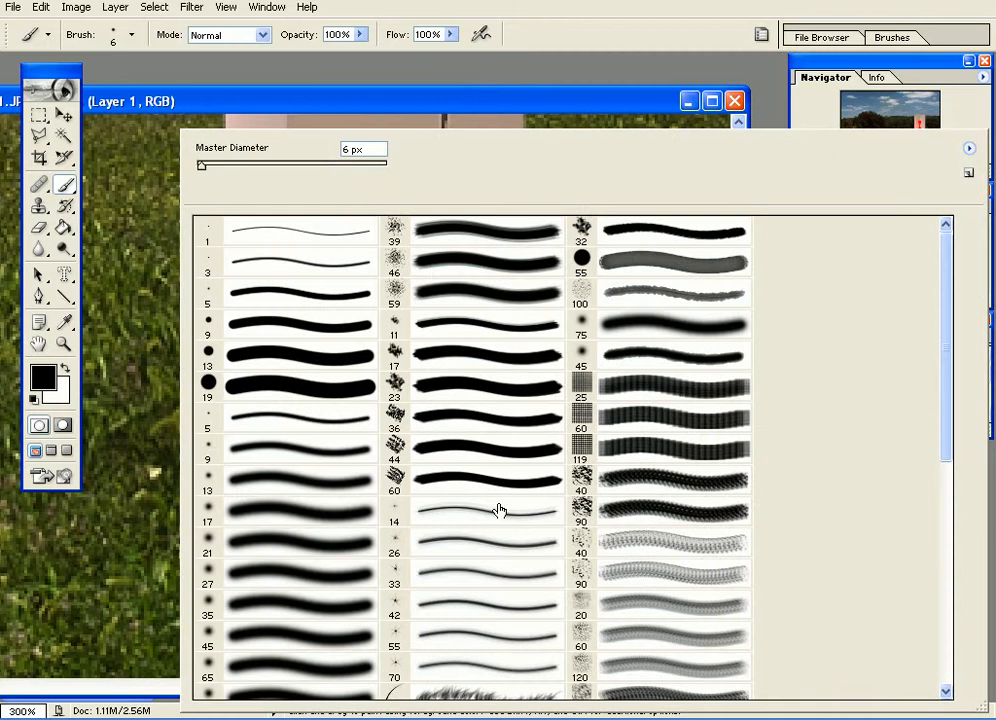
pyautogui.click(450, 692)
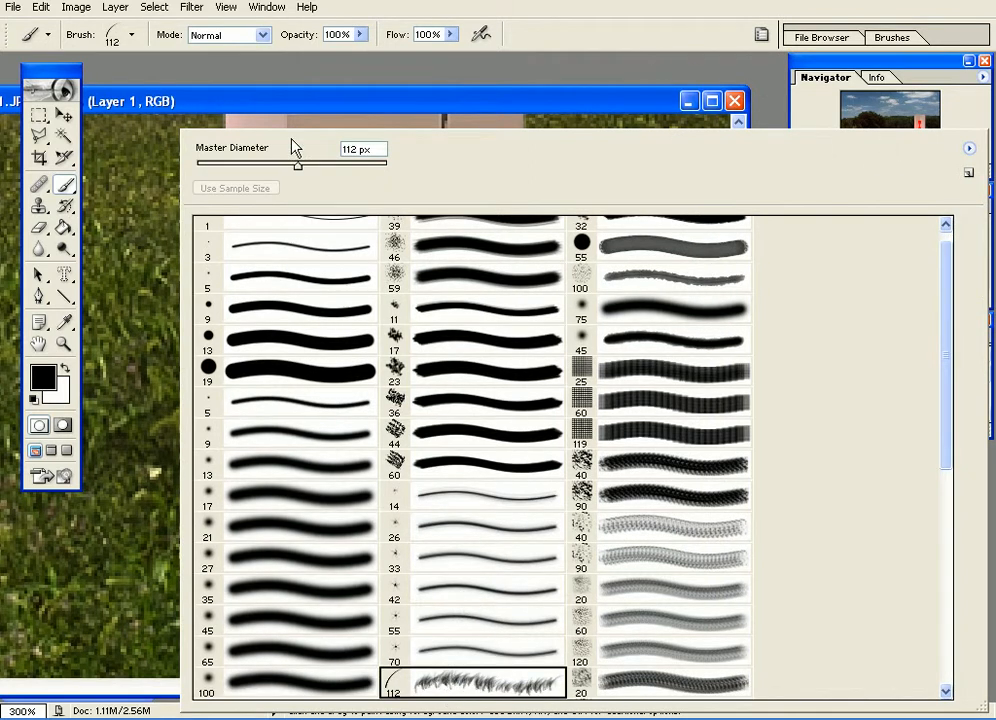
pyautogui.rightClick(173, 134)
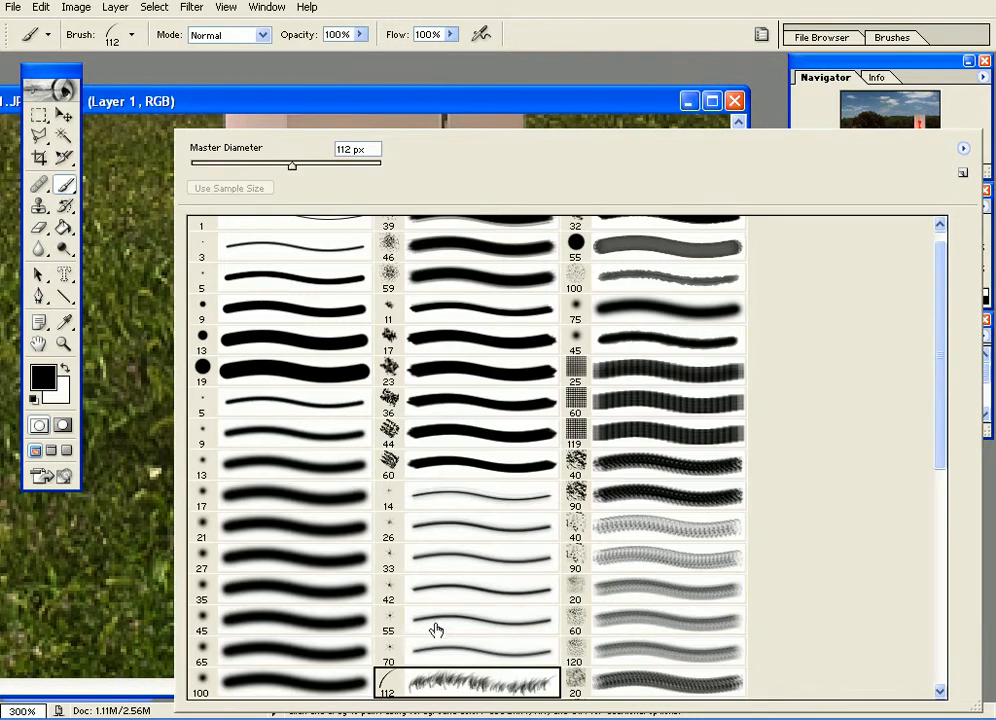
pyautogui.moveTo(938, 440); pyautogui.dragTo(938, 549)
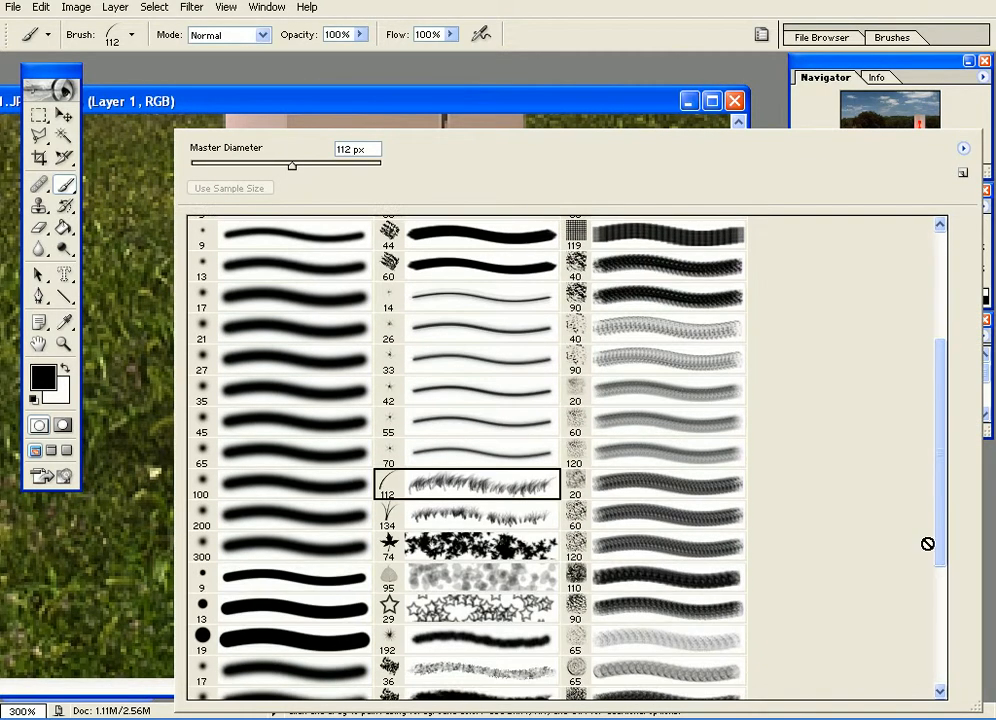
pyautogui.click(450, 522)
pyautogui.click(596, 22)
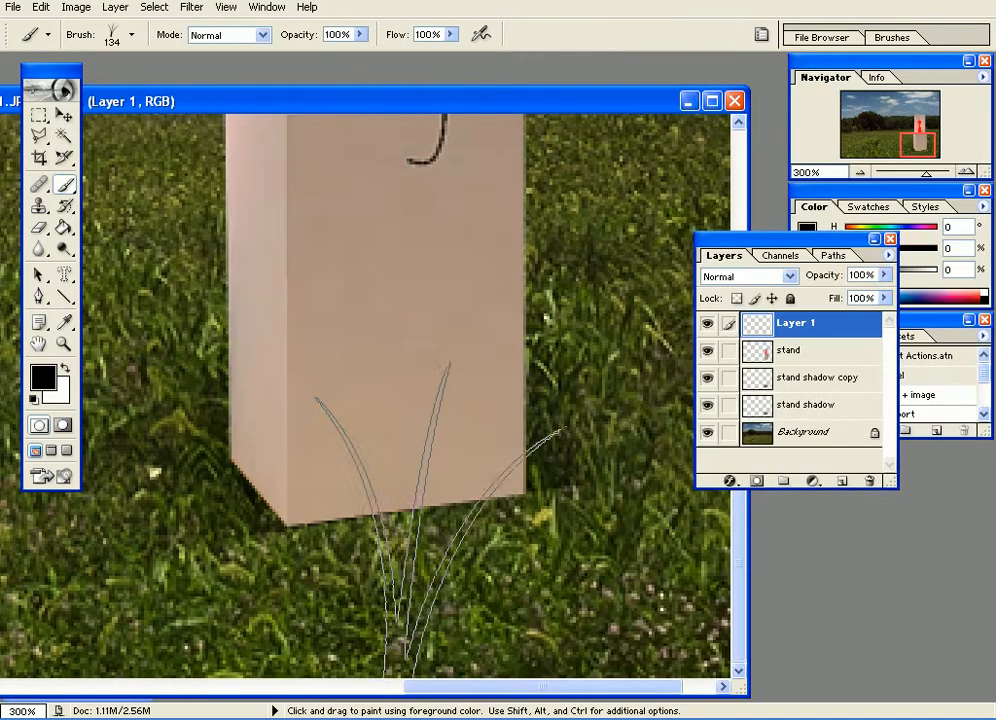
# Reduce the grass brush's size to 20 px.
pyautogui.press('[')
pyautogui.press('[')
pyautogui.press('[')
pyautogui.press('[')
pyautogui.press('[')
pyautogui.press('[')
pyautogui.press('[')
pyautogui.press('[')
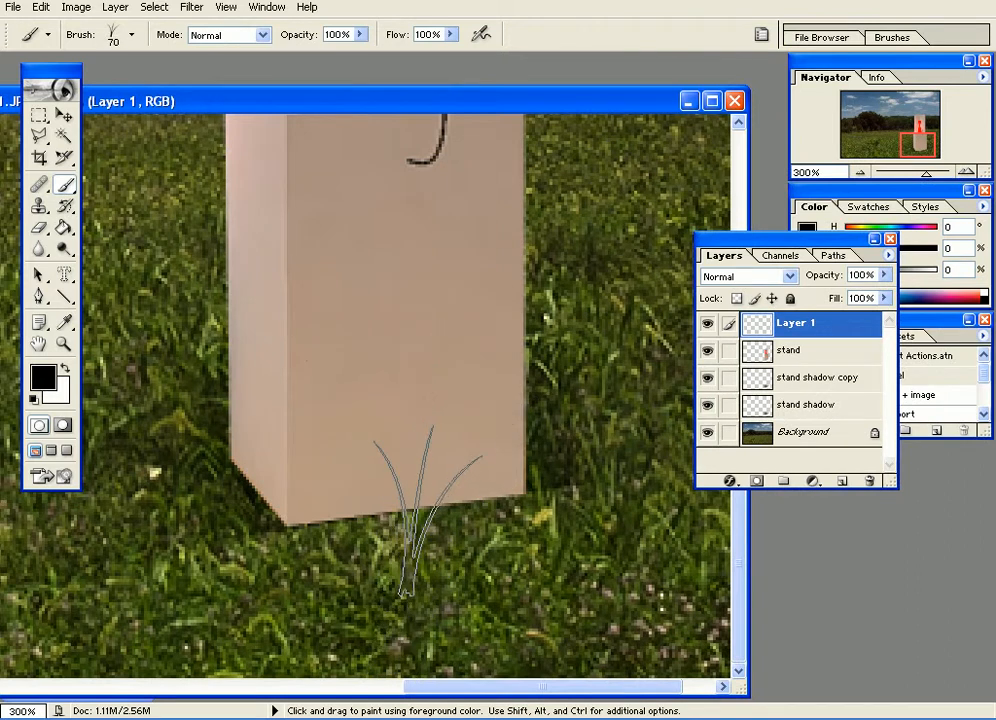
pyautogui.press('[')
pyautogui.press('[')
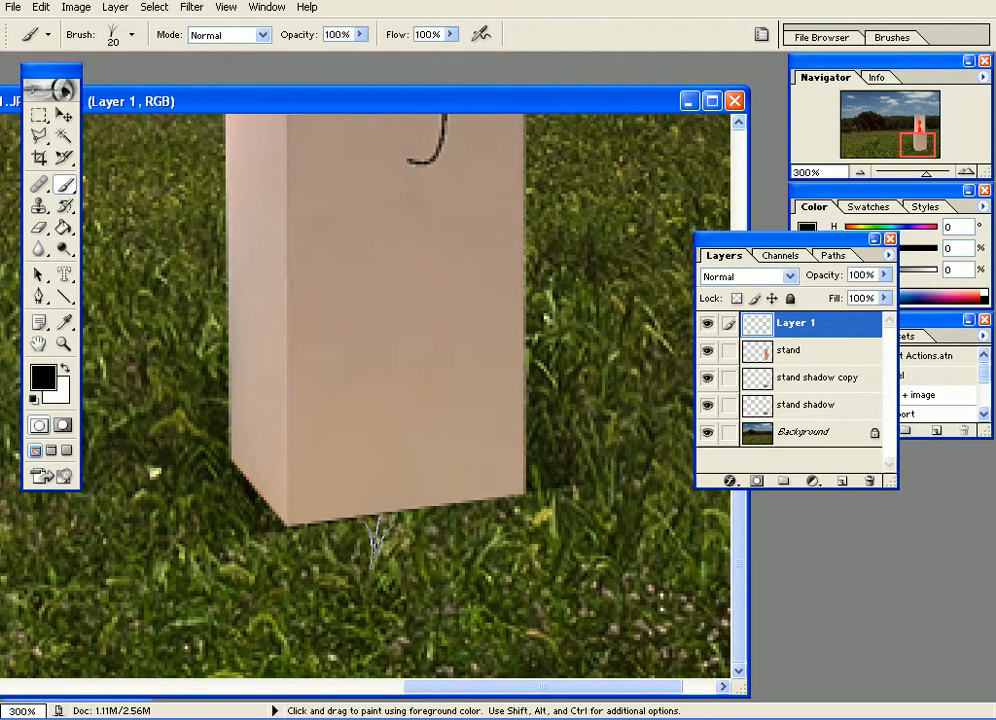
# Sample grass greens near the pedestal's base, setting the foreground to dark green 455A0B and the background to lighter green 788E39.
pyautogui.click(42, 377)
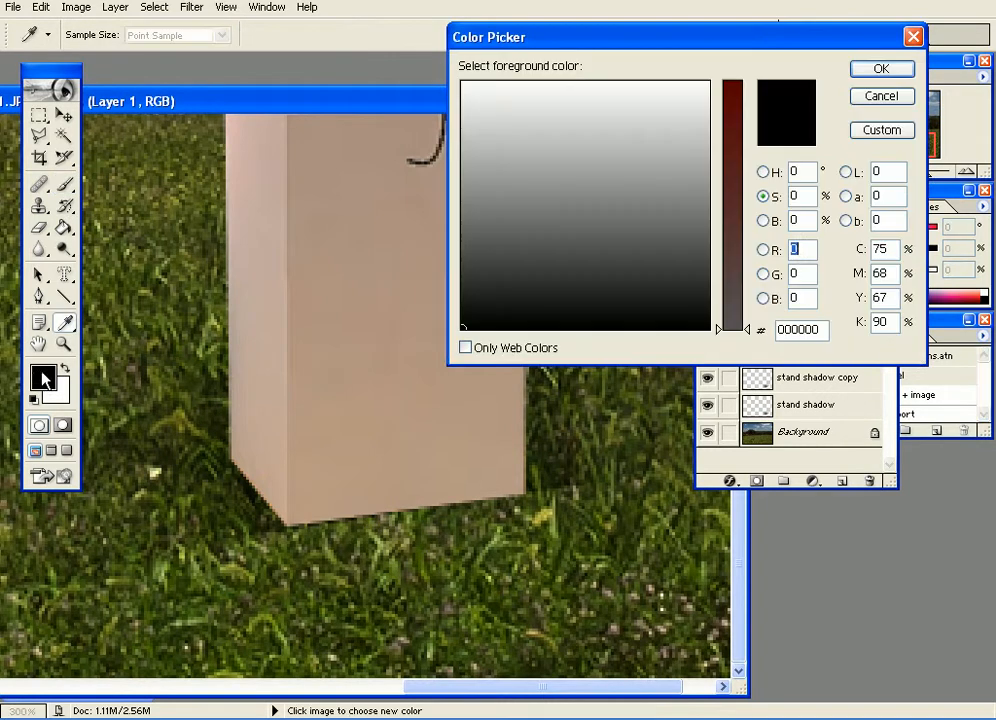
pyautogui.click(291, 552)
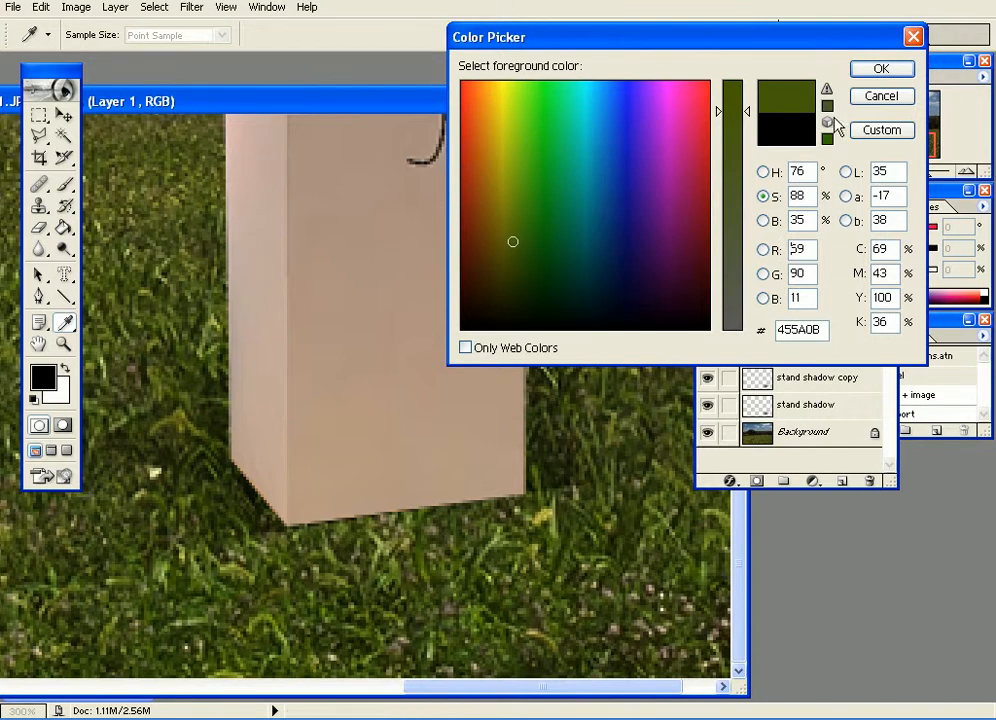
pyautogui.click(878, 70)
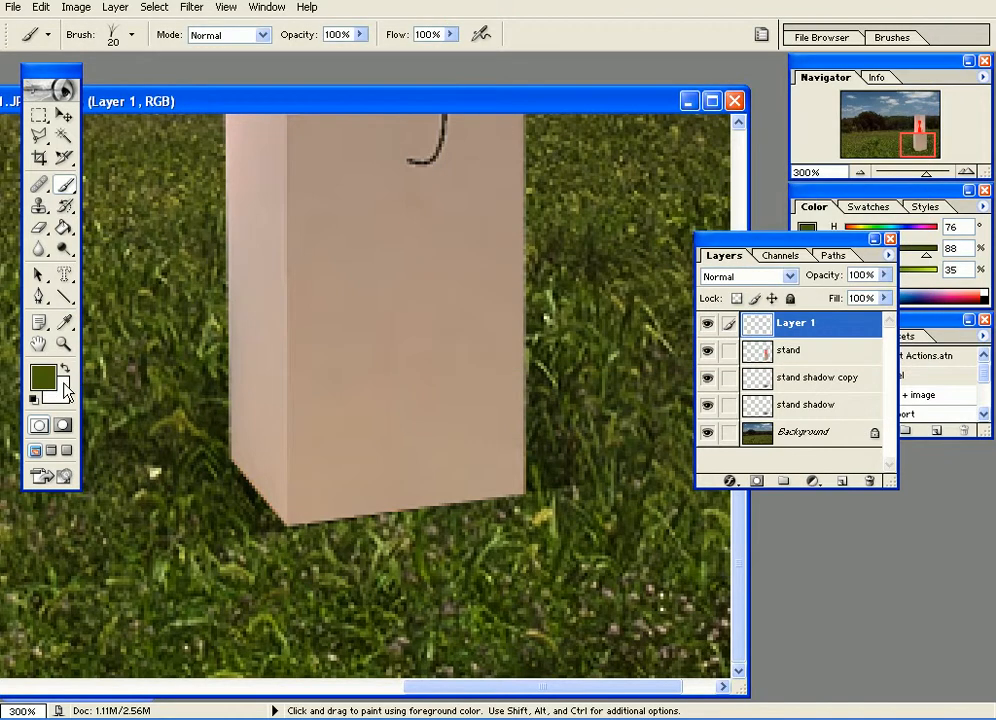
pyautogui.click(56, 390)
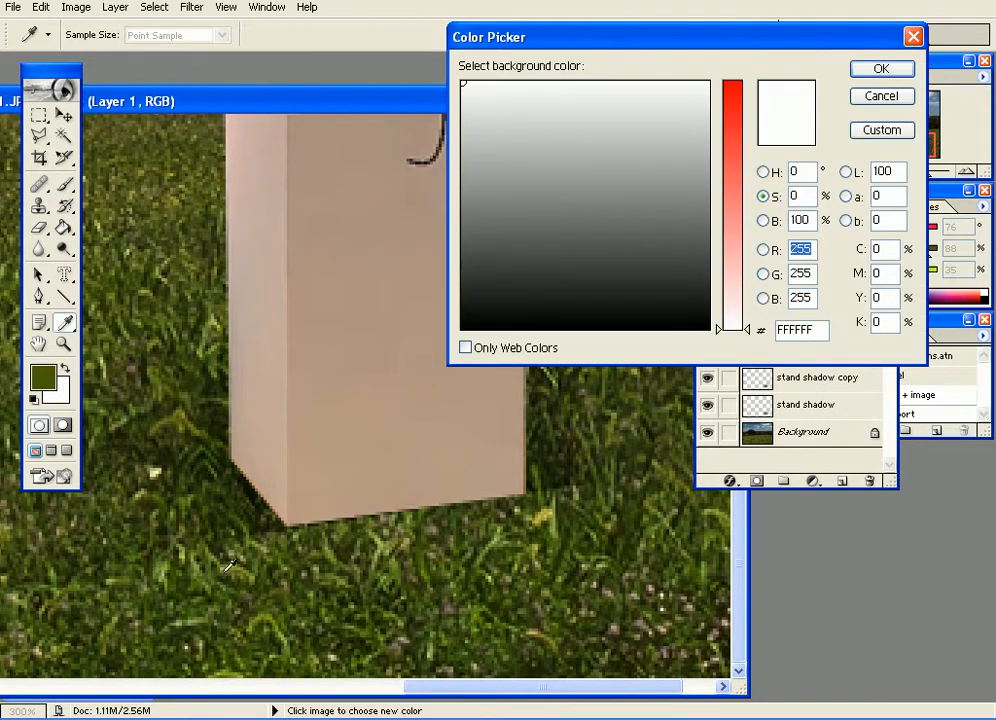
pyautogui.click(398, 557)
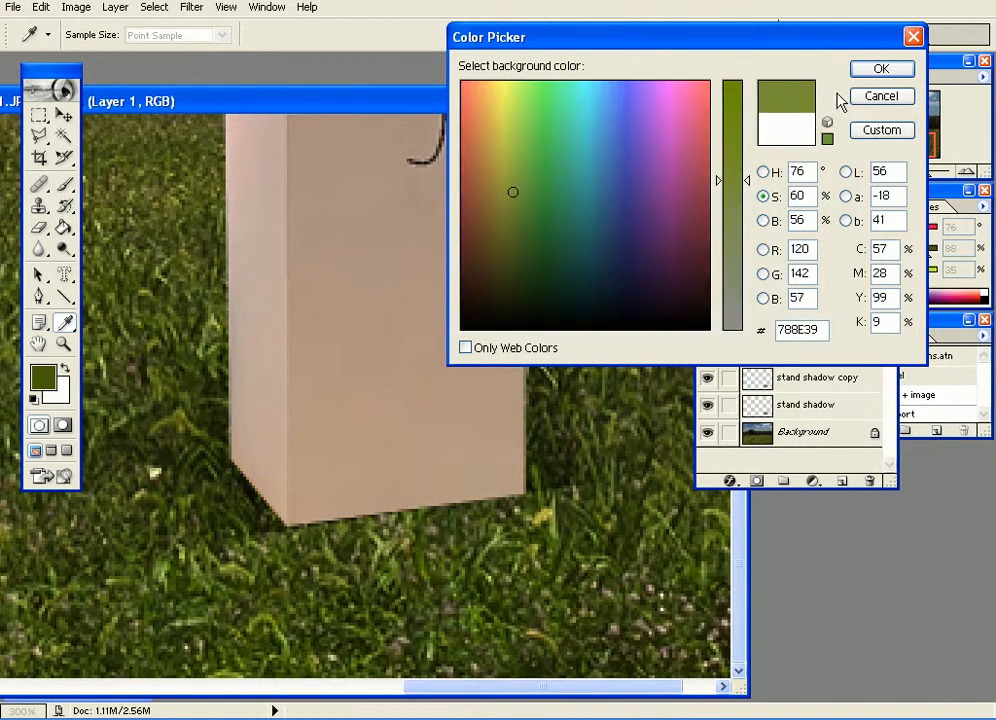
pyautogui.click(880, 69)
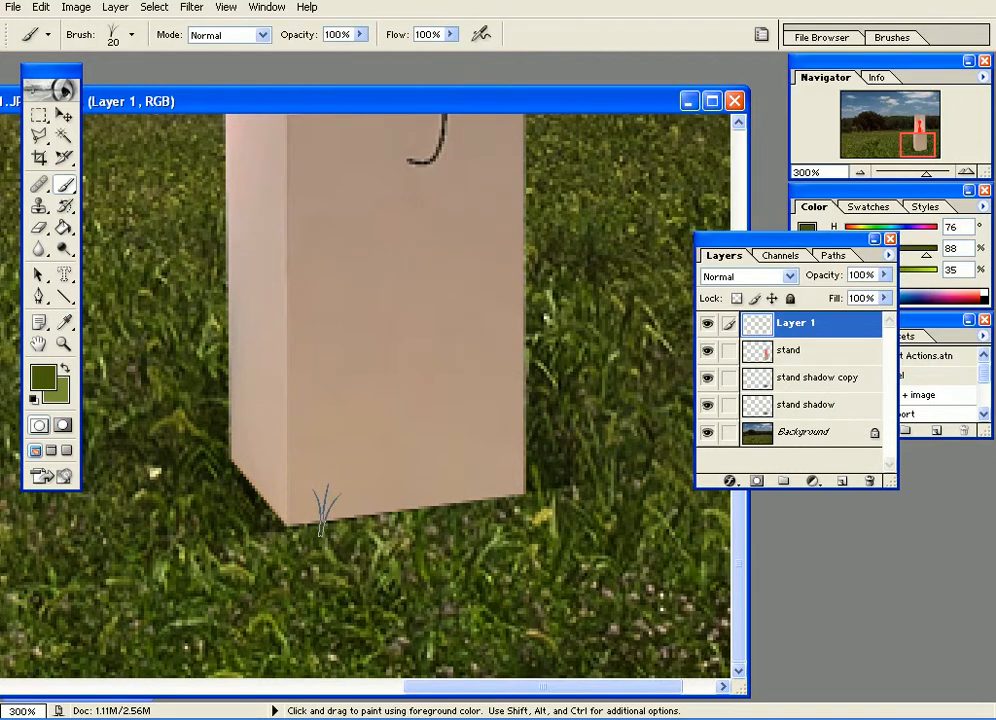
# Paint grass blades over the pedestal's lower front edge on the new layer with the 20 px grass brush.
pyautogui.press('[')
pyautogui.press(']')
pyautogui.moveTo(322, 522)
pyautogui.mouseDown()
pyautogui.moveTo(418, 494)
pyautogui.moveTo(516, 493)
pyautogui.moveTo(406, 490)
pyautogui.mouseUp()
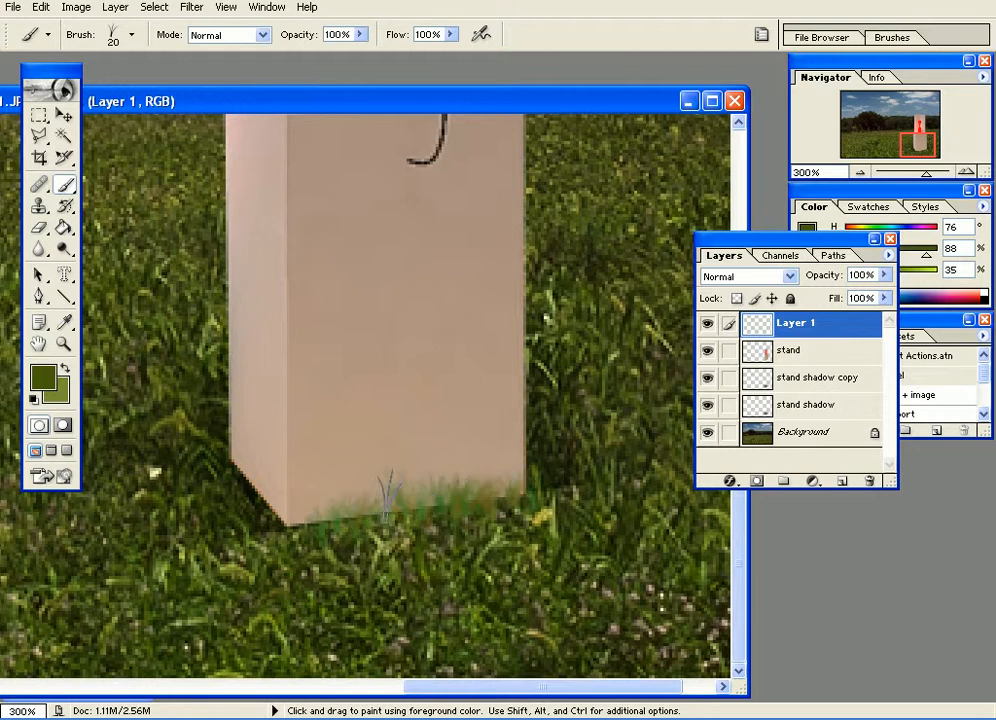
# Undo the last grass painting and set the background color to very dark green 19200D.
pyautogui.hotkey('ctrl', 'z')
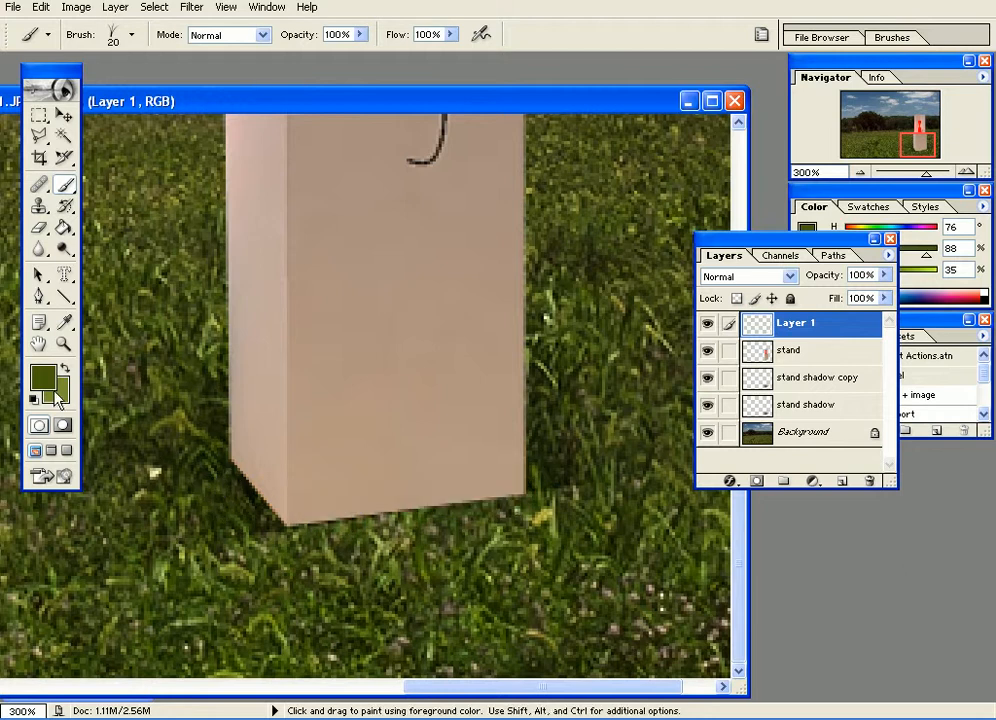
pyautogui.click(56, 390)
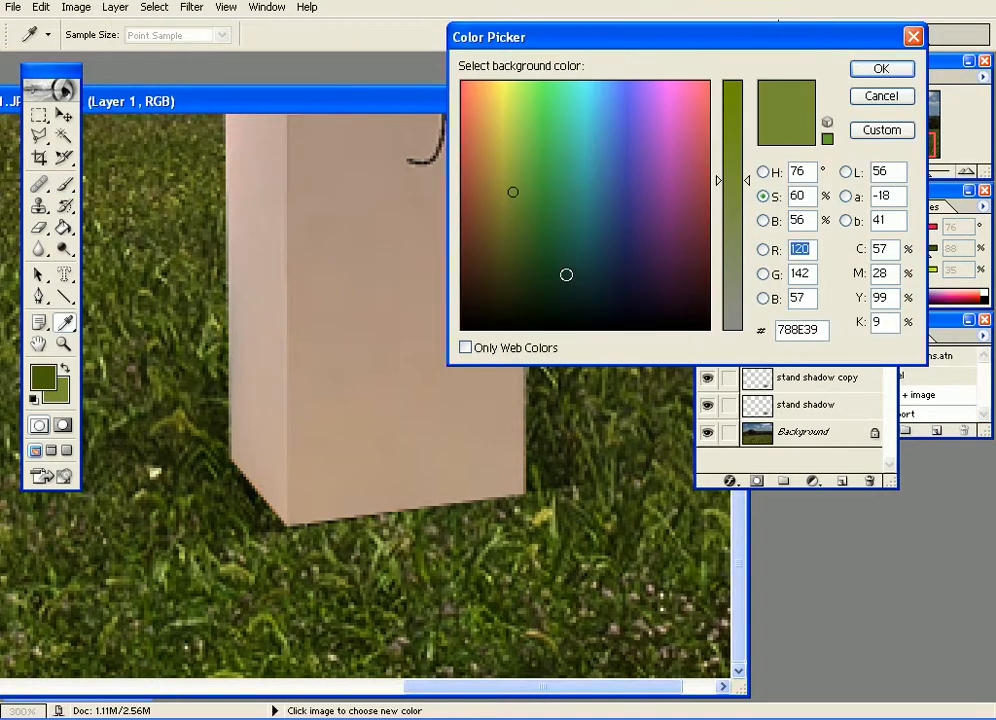
pyautogui.moveTo(518, 259); pyautogui.dragTo(516, 296)
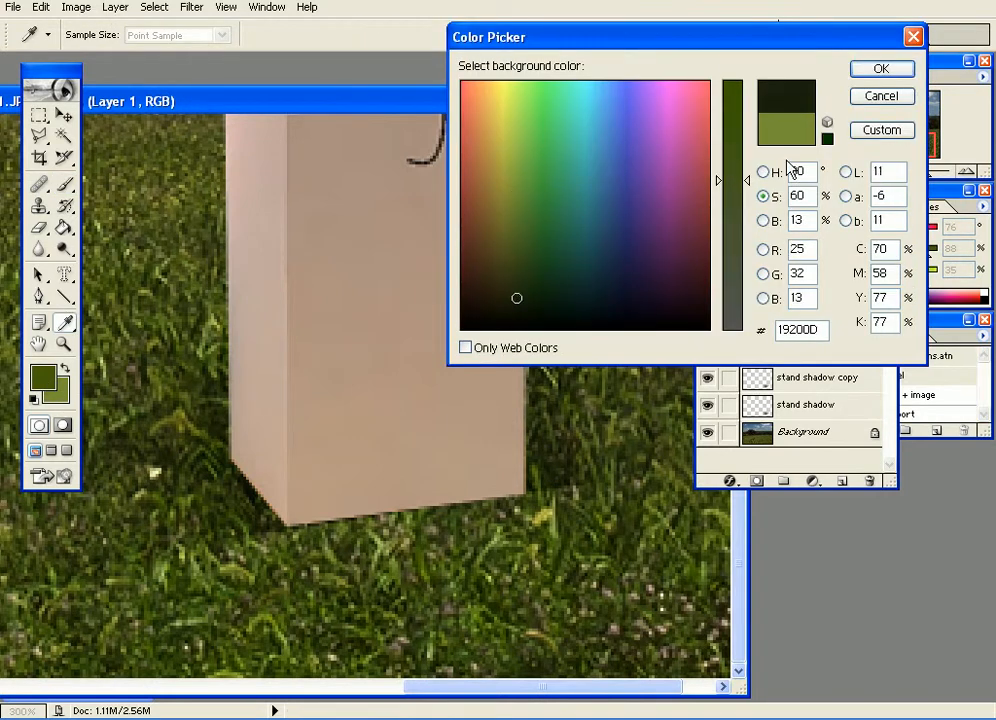
pyautogui.click(879, 96)
# Paint dark grass blades along the pedestal's lower front edge with the 20 px grass brush, replacing a discarded first stroke.
pyautogui.moveTo(540, 502)
pyautogui.mouseDown()
pyautogui.moveTo(485, 494)
pyautogui.moveTo(376, 512)
pyautogui.mouseUp()
pyautogui.hotkey('ctrl', 'z')
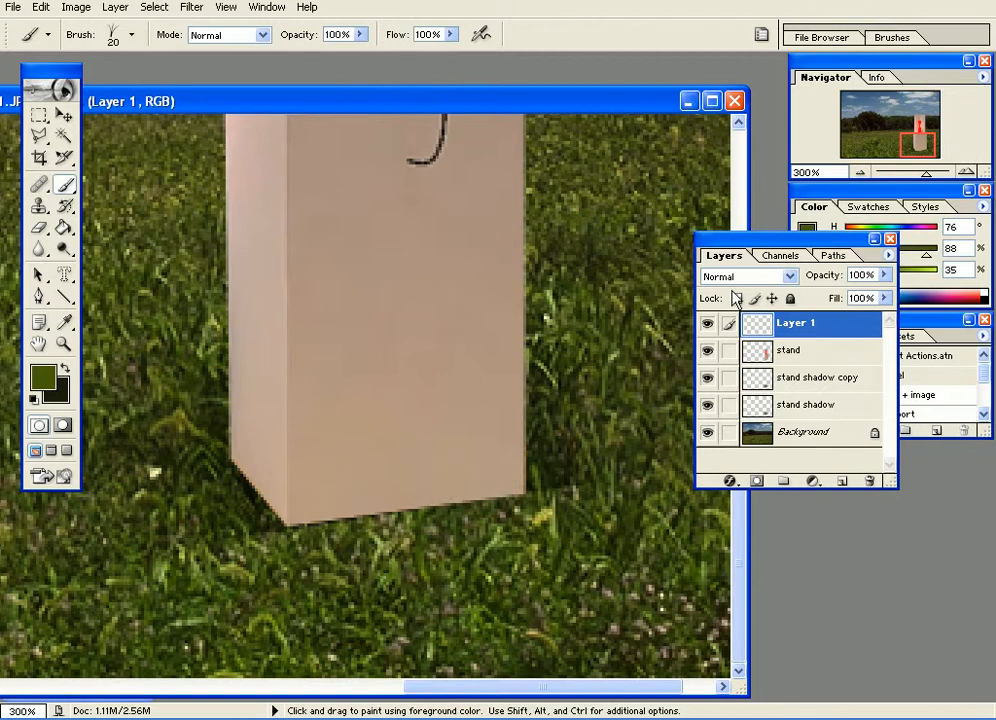
pyautogui.moveTo(540, 501)
pyautogui.mouseDown()
pyautogui.moveTo(408, 500)
pyautogui.moveTo(255, 528)
pyautogui.moveTo(535, 490)
pyautogui.mouseUp()
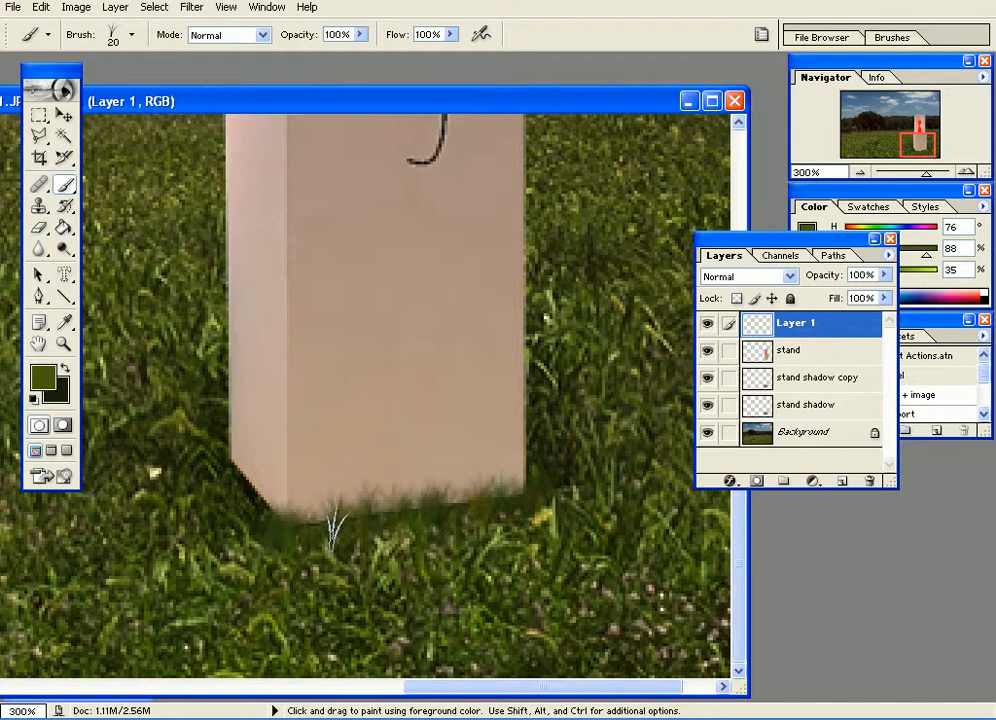
# Set the foreground to dark green 1D2404, paint darker grass over the pedestal's left and front base edges, and enlarge the brush to 30 px.
pyautogui.click(47, 378)
pyautogui.click(511, 294)
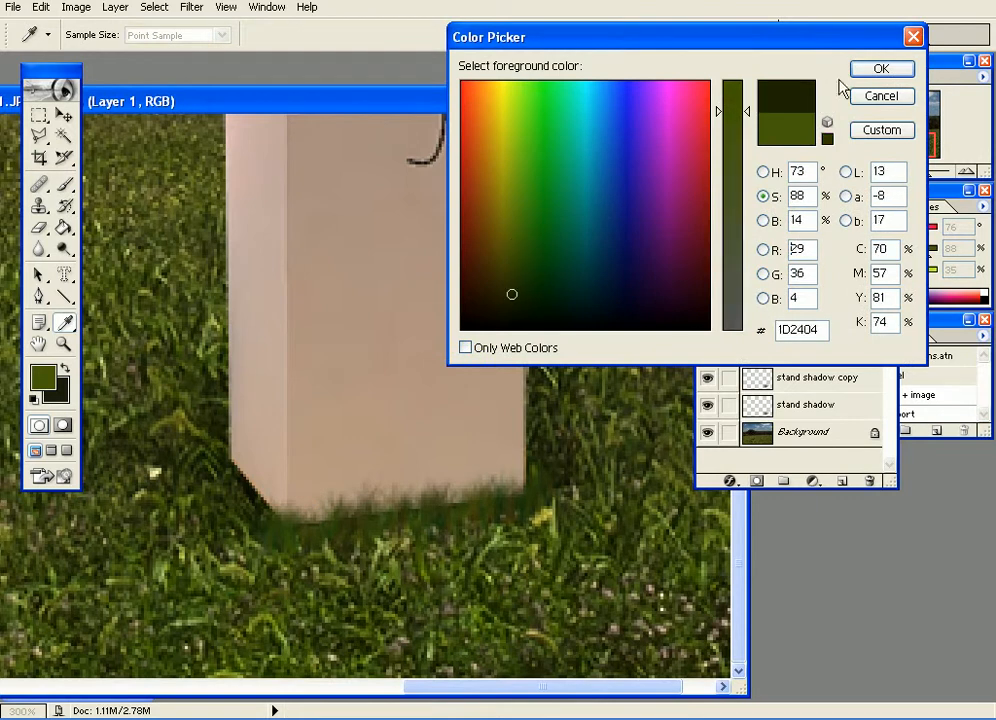
pyautogui.click(882, 70)
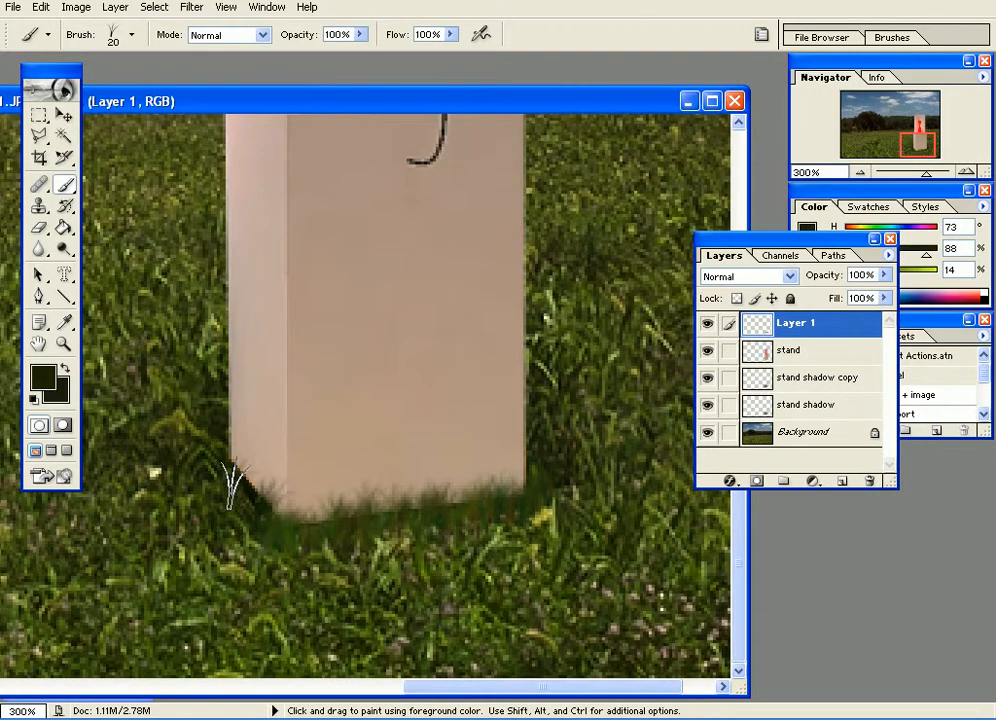
pyautogui.moveTo(240, 483)
pyautogui.mouseDown()
pyautogui.moveTo(271, 510)
pyautogui.moveTo(237, 490)
pyautogui.mouseUp()
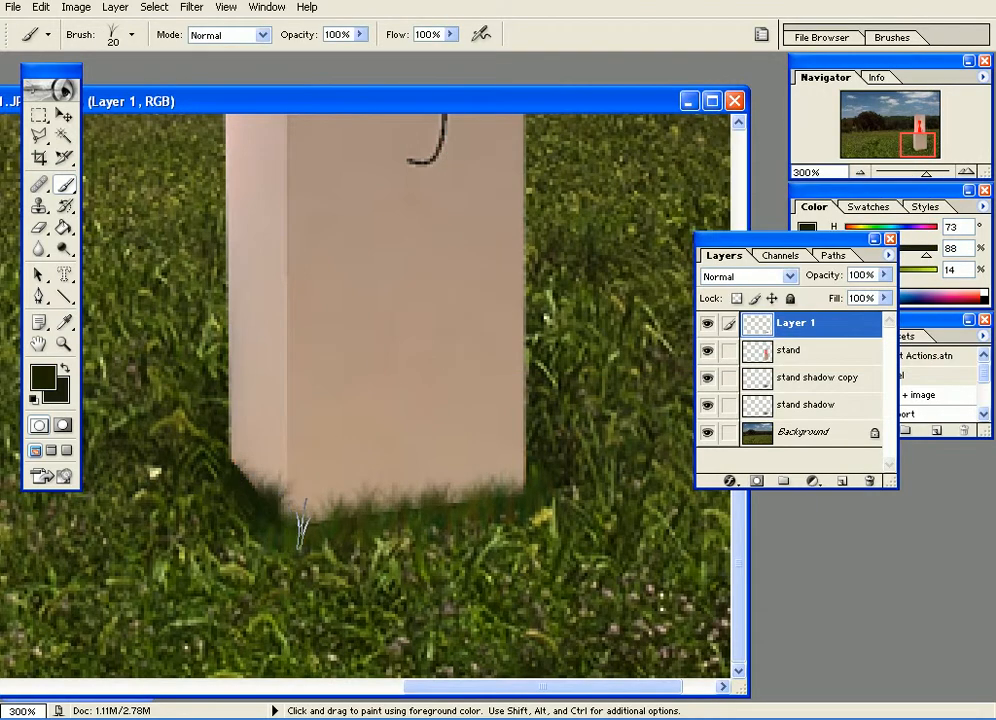
pyautogui.moveTo(299, 530); pyautogui.dragTo(359, 528)
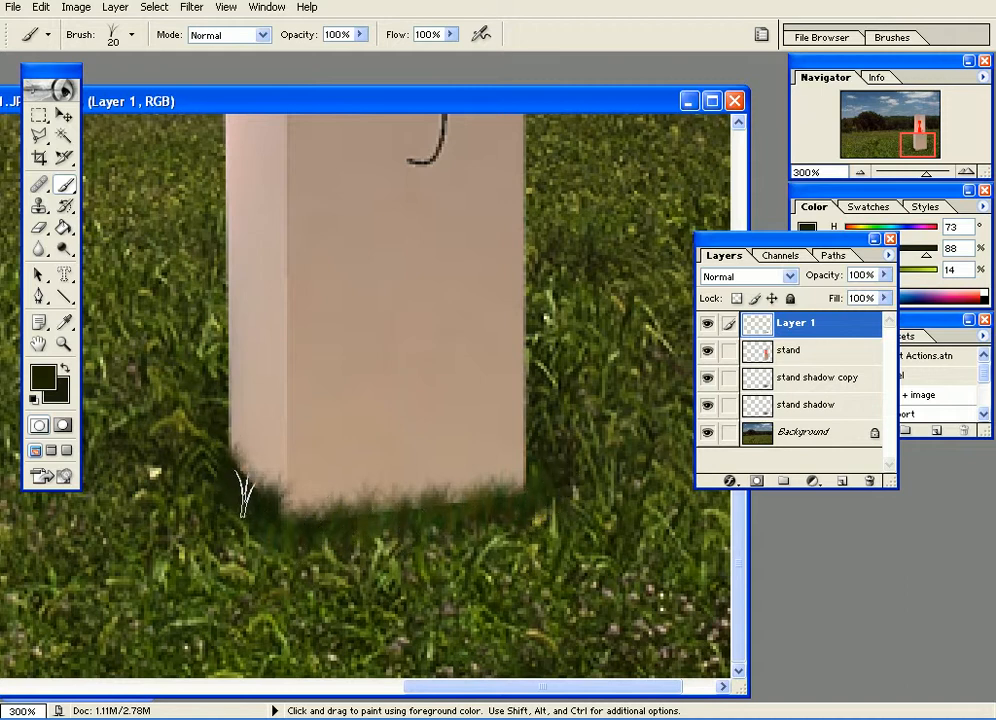
pyautogui.moveTo(259, 488); pyautogui.dragTo(262, 428)
pyautogui.press(']')
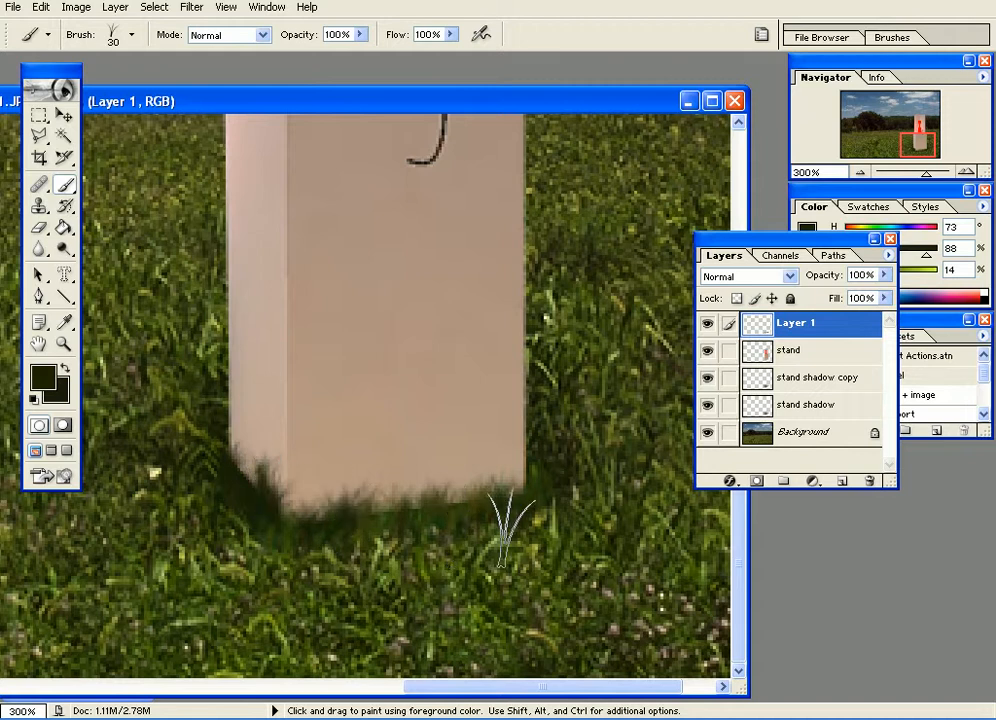
# Try shifting the painted grass layer slightly upward over the pedestal's base.
pyautogui.press('v')
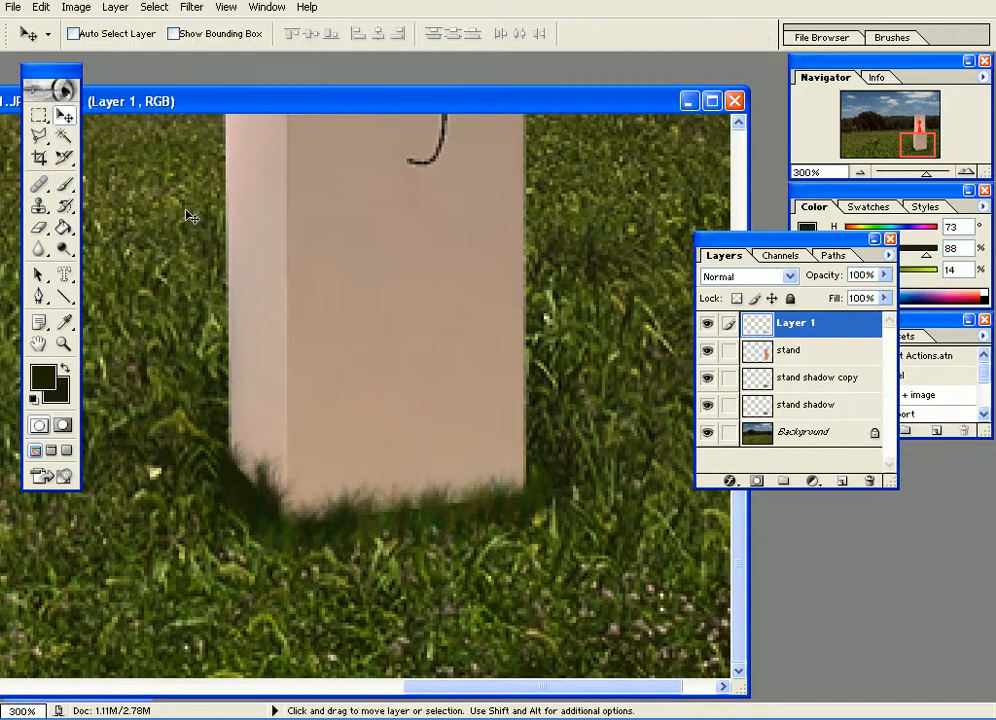
pyautogui.moveTo(422, 521)
pyautogui.mouseDown()
pyautogui.moveTo(394, 521)
pyautogui.moveTo(425, 503)
pyautogui.mouseUp()
pyautogui.hotkey('ctrl', 'z')
pyautogui.hotkey('ctrl', 'm')
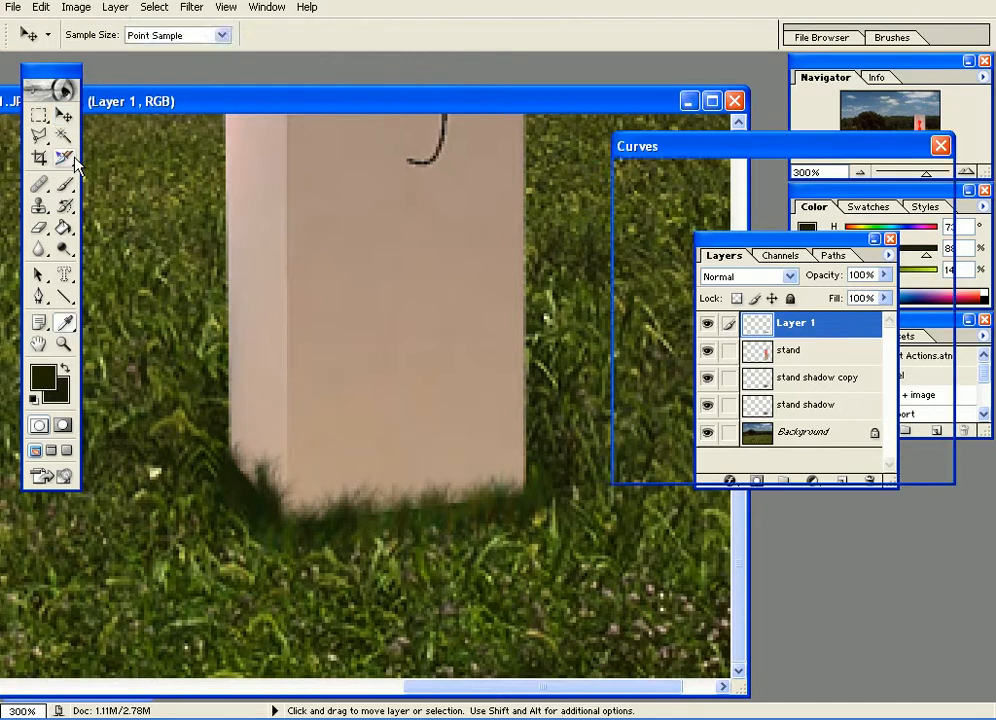
pyautogui.click(888, 216)
pyautogui.click(76, 7)
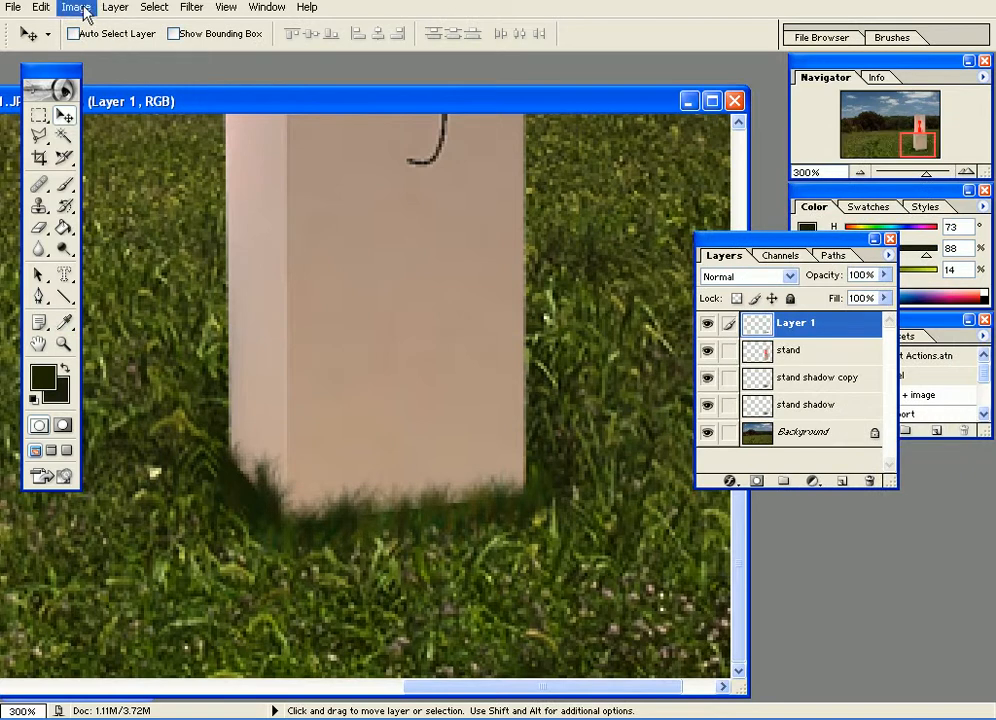
pyautogui.moveTo(100, 52)
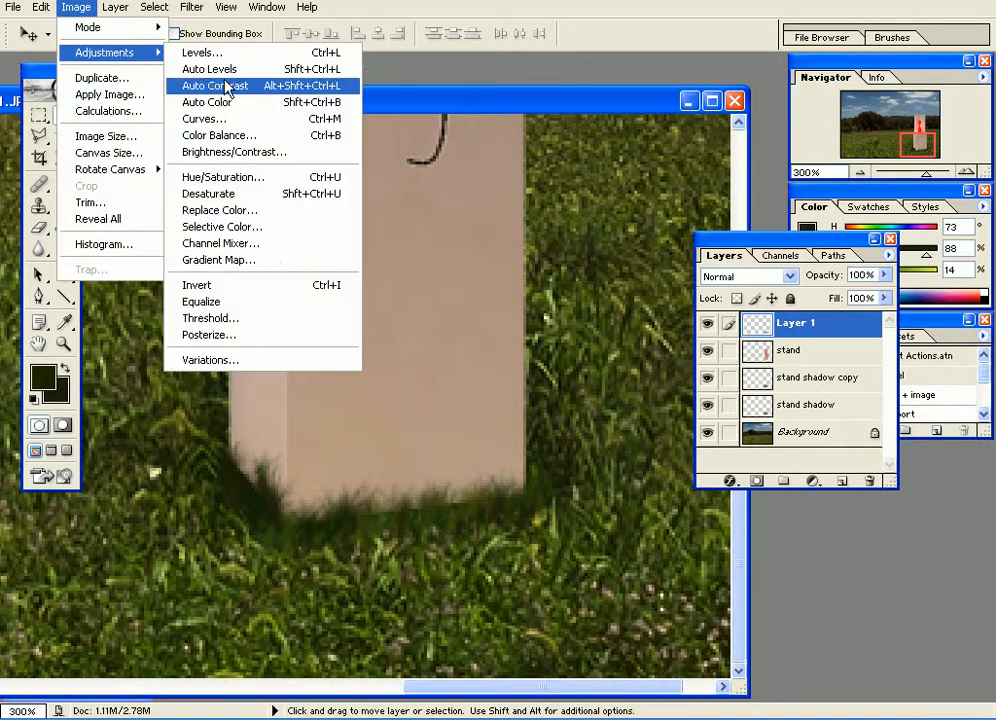
pyautogui.click(246, 124)
pyautogui.moveTo(747, 282); pyautogui.dragTo(759, 248)
pyautogui.moveTo(703, 316)
pyautogui.mouseDown()
pyautogui.moveTo(705, 325)
pyautogui.moveTo(705, 308)
pyautogui.mouseUp()
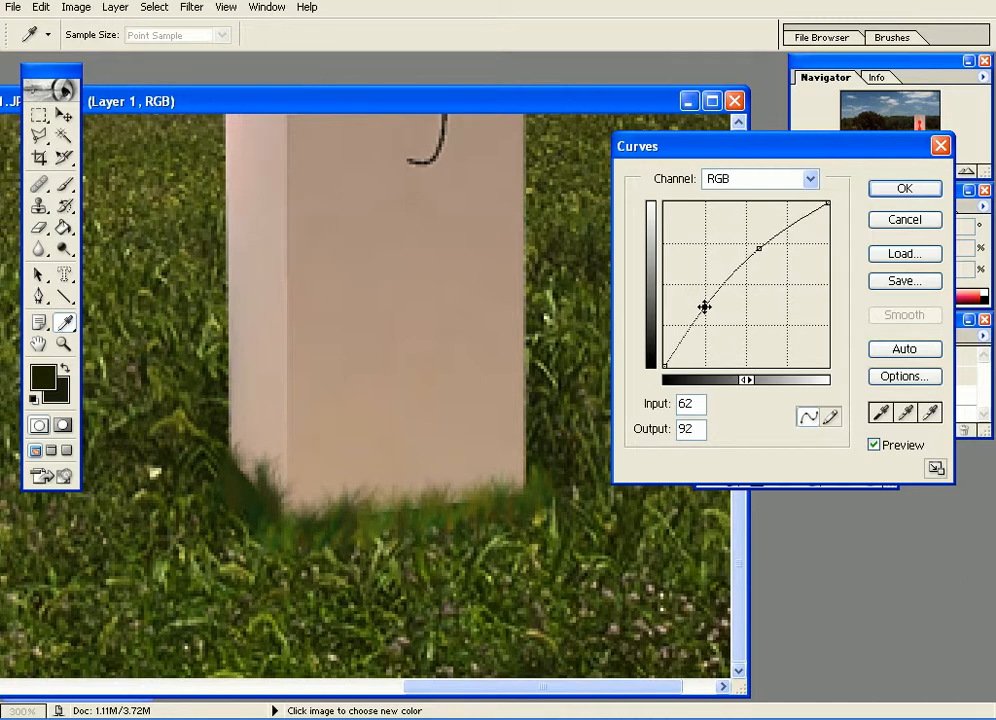
pyautogui.click(908, 224)
pyautogui.press('v')
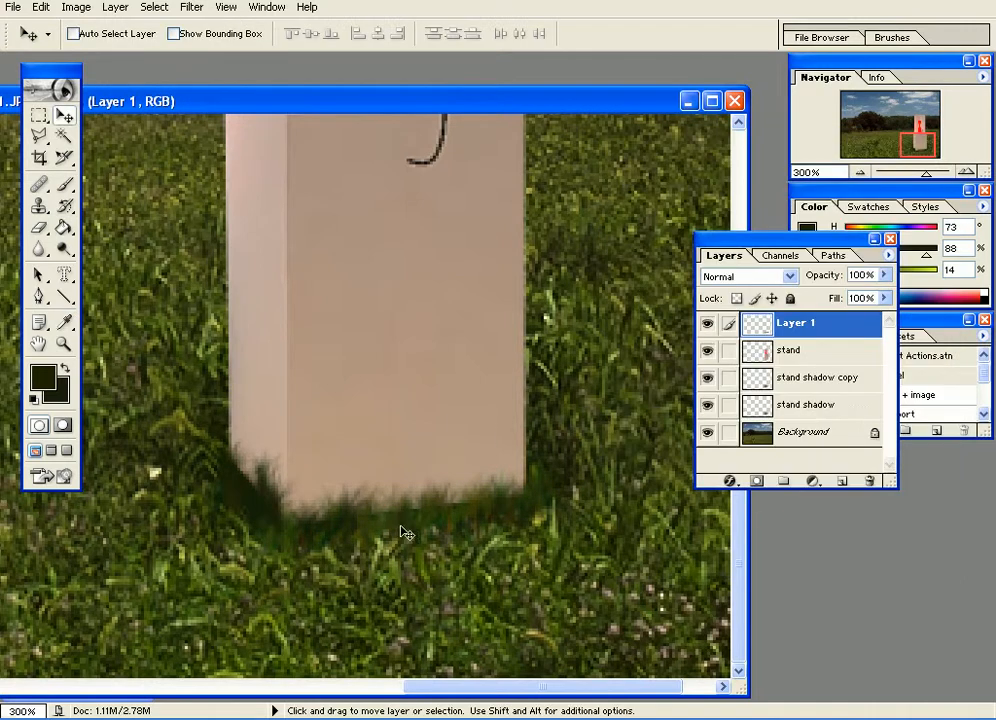
# Brighten the painted grass layer with an RGB Curves point at input 152, output 174.
pyautogui.hotkey('ctrl', 'm')
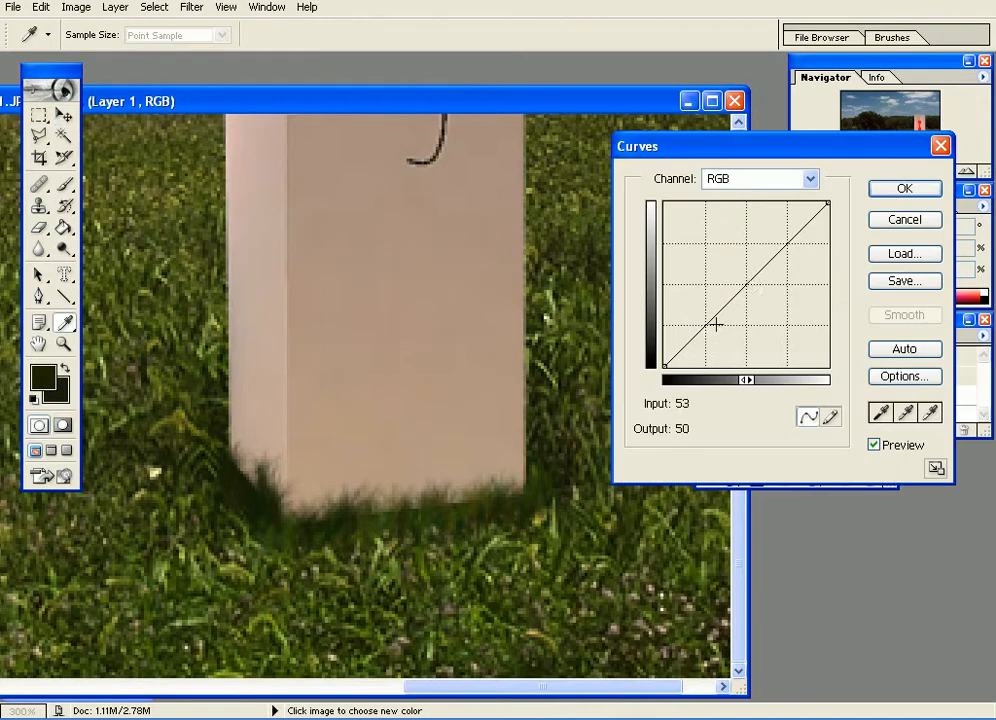
pyautogui.moveTo(760, 278); pyautogui.dragTo(760, 253)
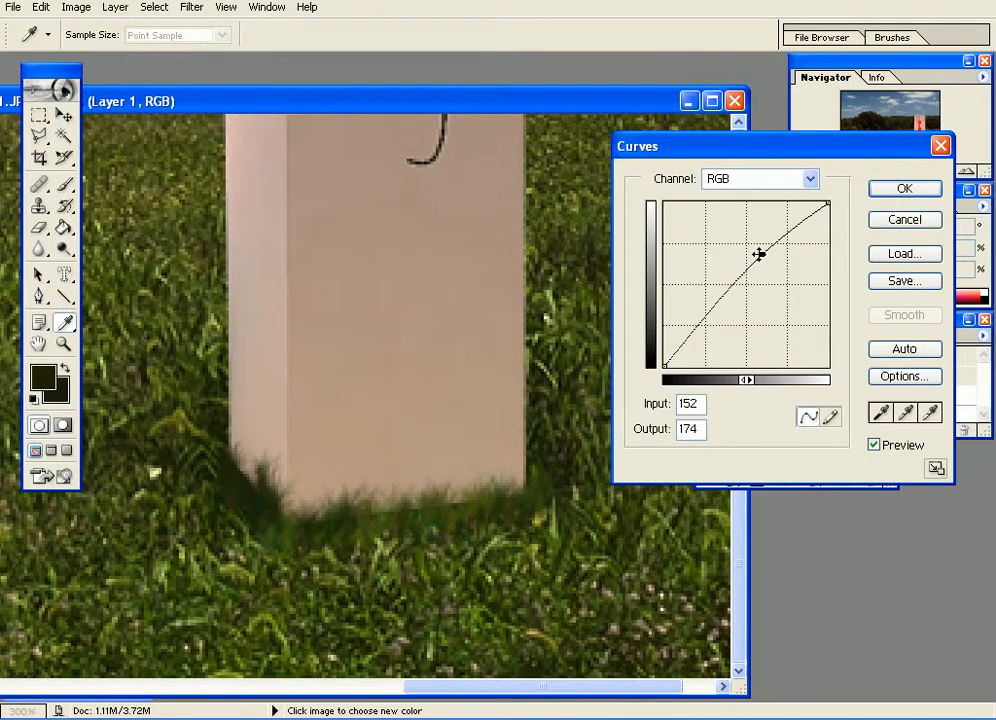
pyautogui.click(896, 192)
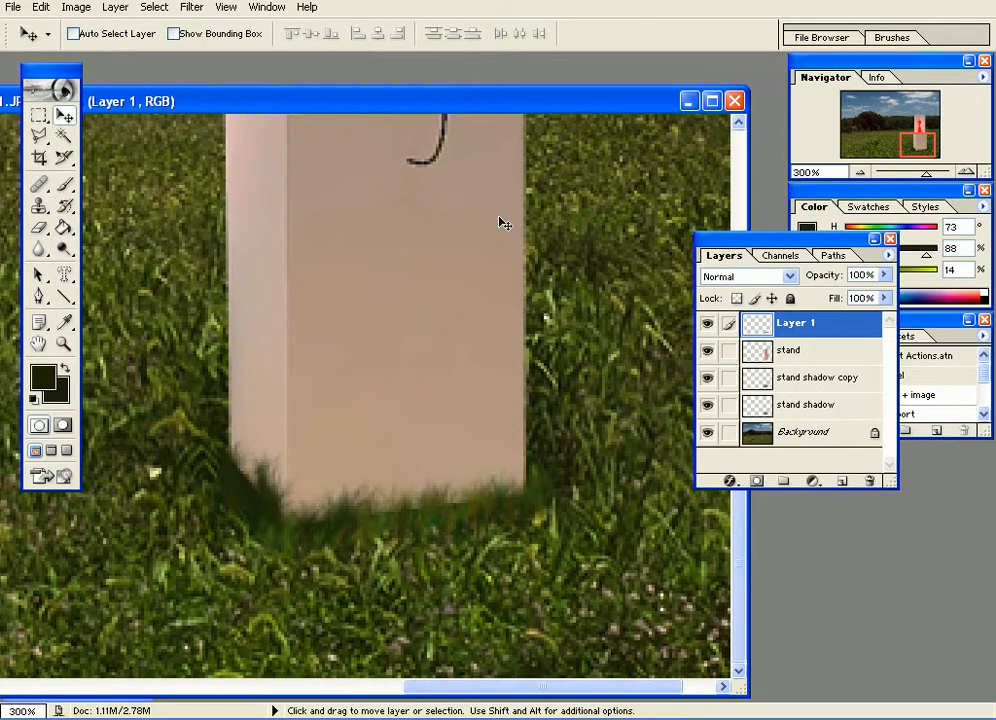
# Reduce the painted grass layer's saturation to -43 with Hue/Saturation.
pyautogui.hotkey('ctrl', 'u')
pyautogui.moveTo(348, 97); pyautogui.dragTo(306, 97)
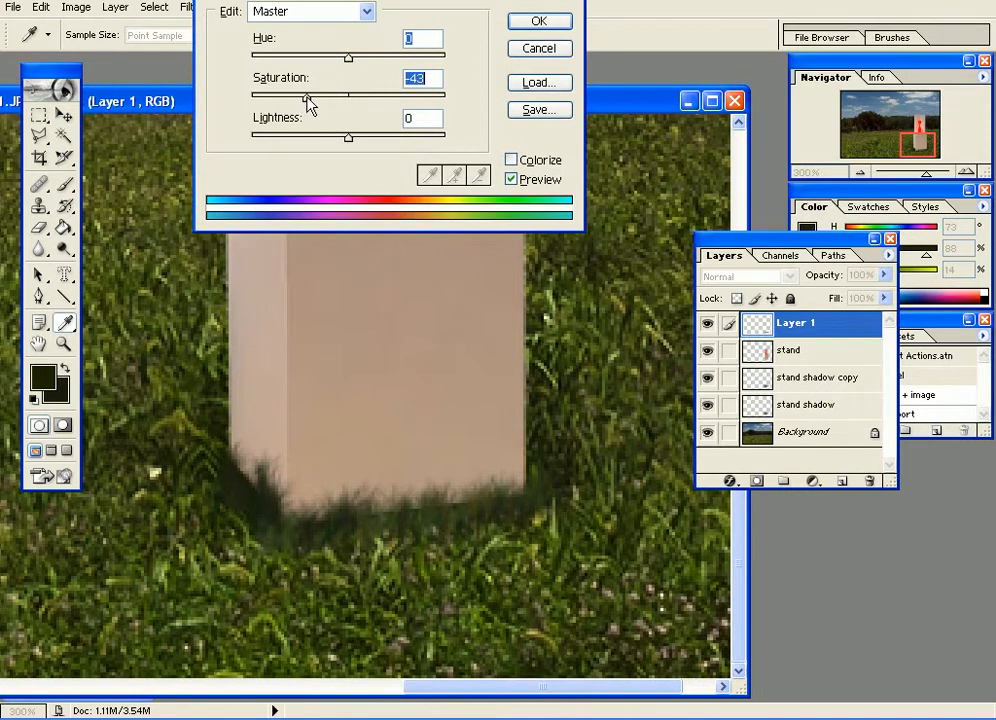
pyautogui.click(540, 22)
pyautogui.press('v')
# Sample a light green from the grass below the pedestal for the Brush tool and choose the 14 px brush tip.
pyautogui.click(66, 188)
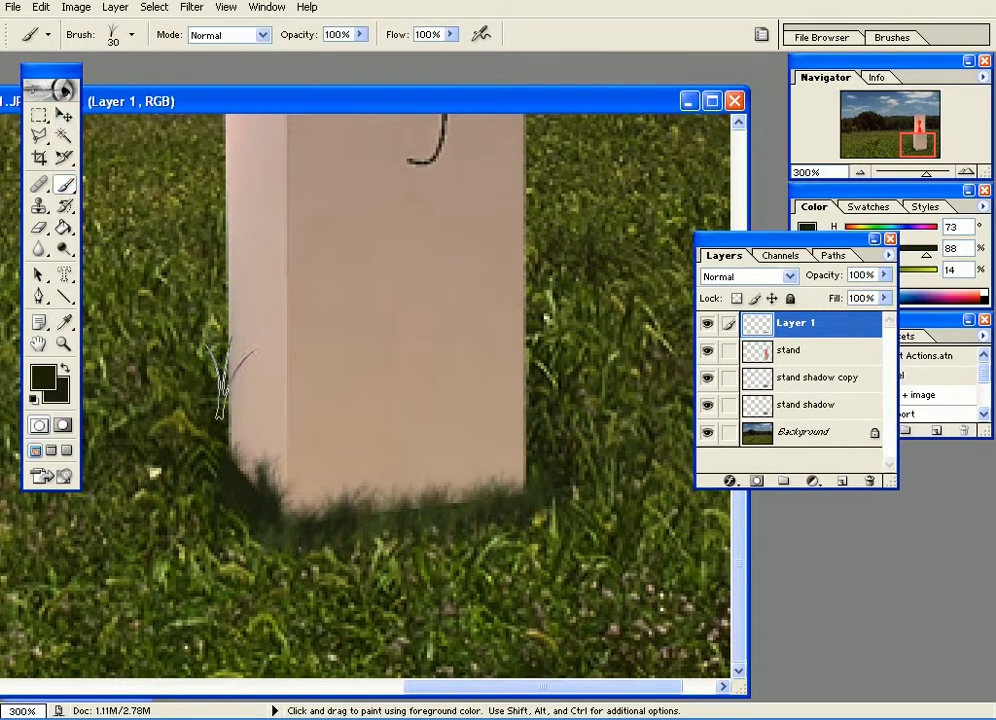
pyautogui.keyDown('alt'); pyautogui.click(383, 542); pyautogui.keyUp('alt')
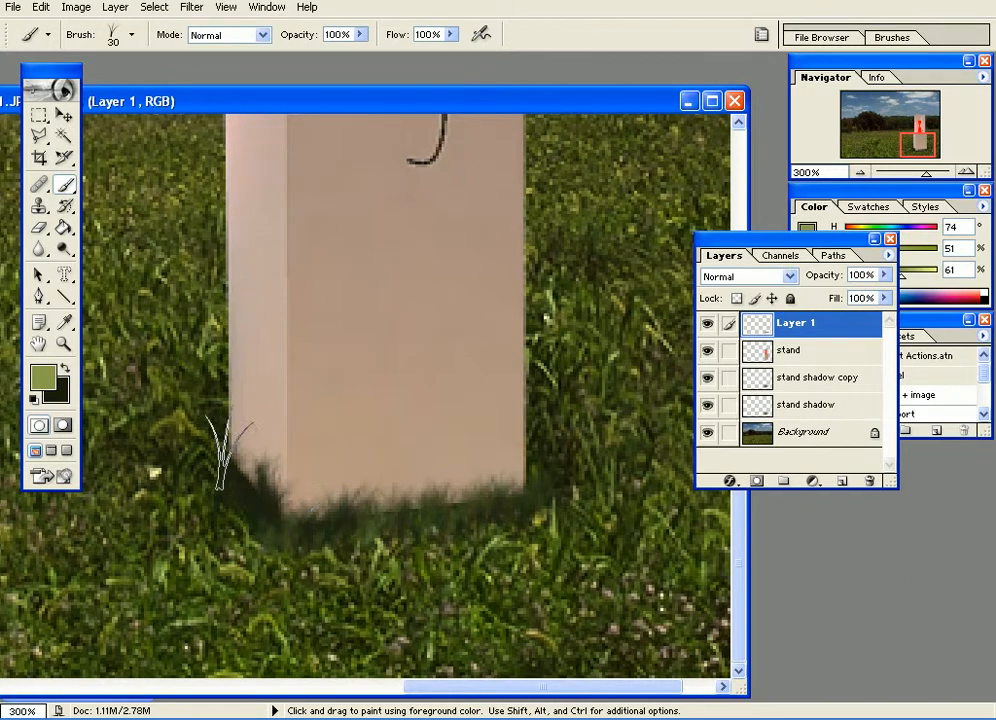
pyautogui.rightClick(230, 300)
pyautogui.click(462, 294)
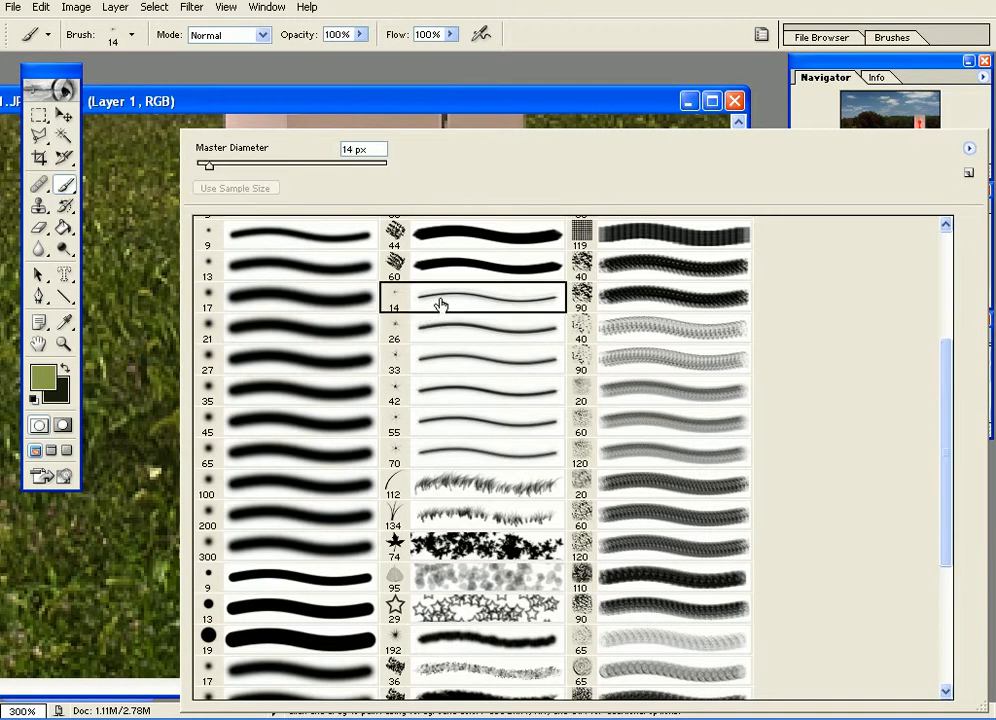
pyautogui.click(600, 30)
# Paint fine lighter green blades into the grass at the pedestal's base at 9 px, resampling greens from the surrounding meadow.
pyautogui.moveTo(414, 524); pyautogui.dragTo(414, 506)
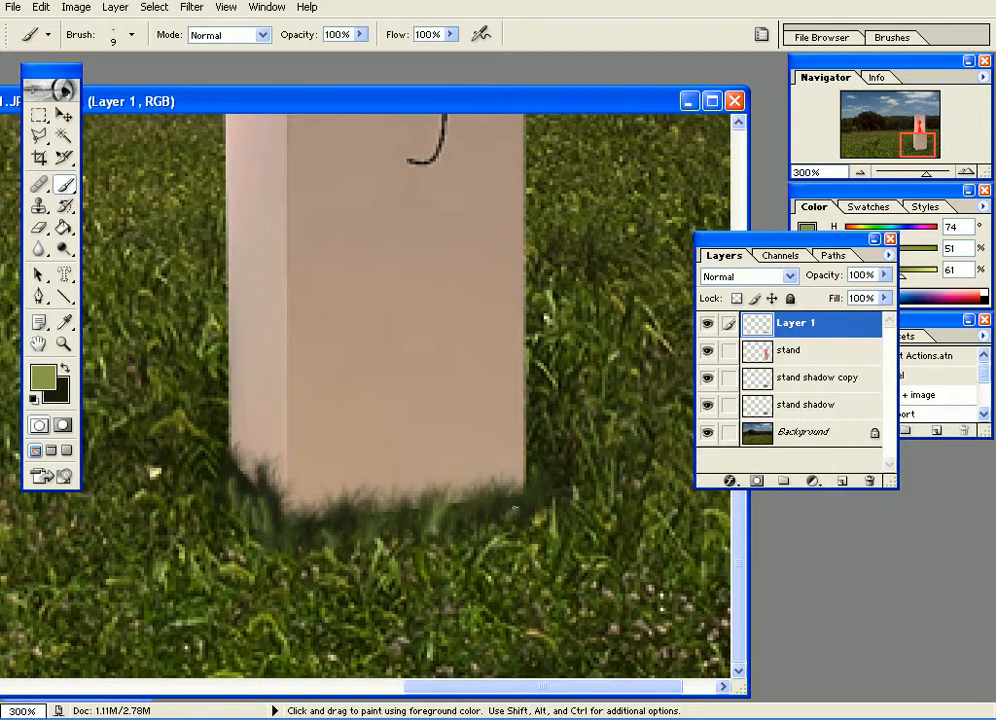
pyautogui.keyDown('alt'); pyautogui.click(378, 546); pyautogui.keyUp('alt')
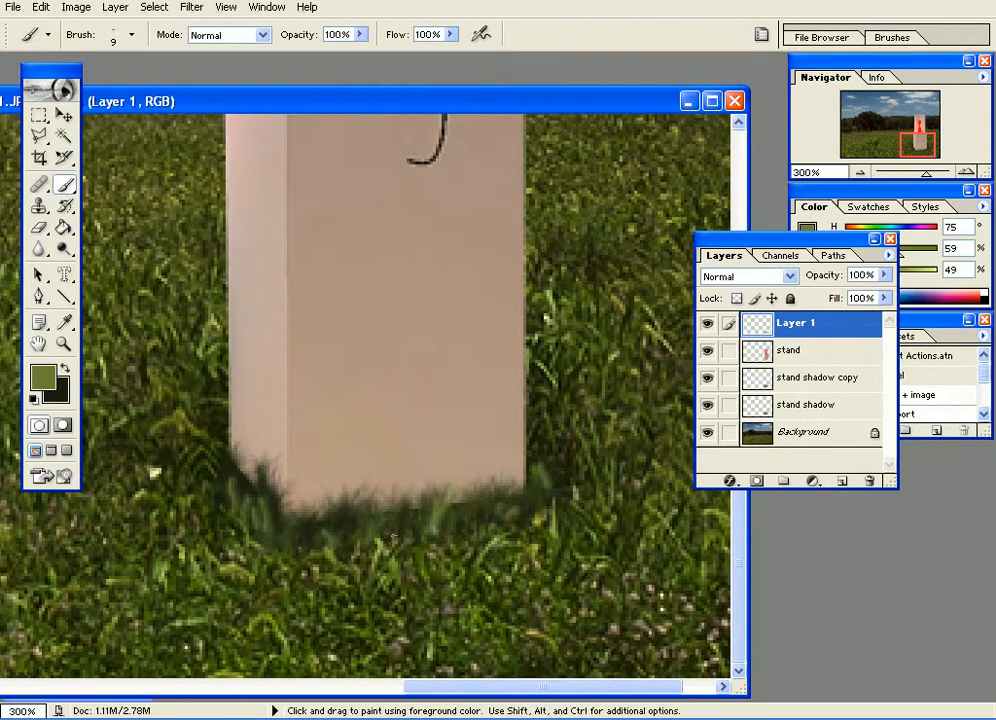
pyautogui.keyDown('alt'); pyautogui.click(230, 556); pyautogui.keyUp('alt')
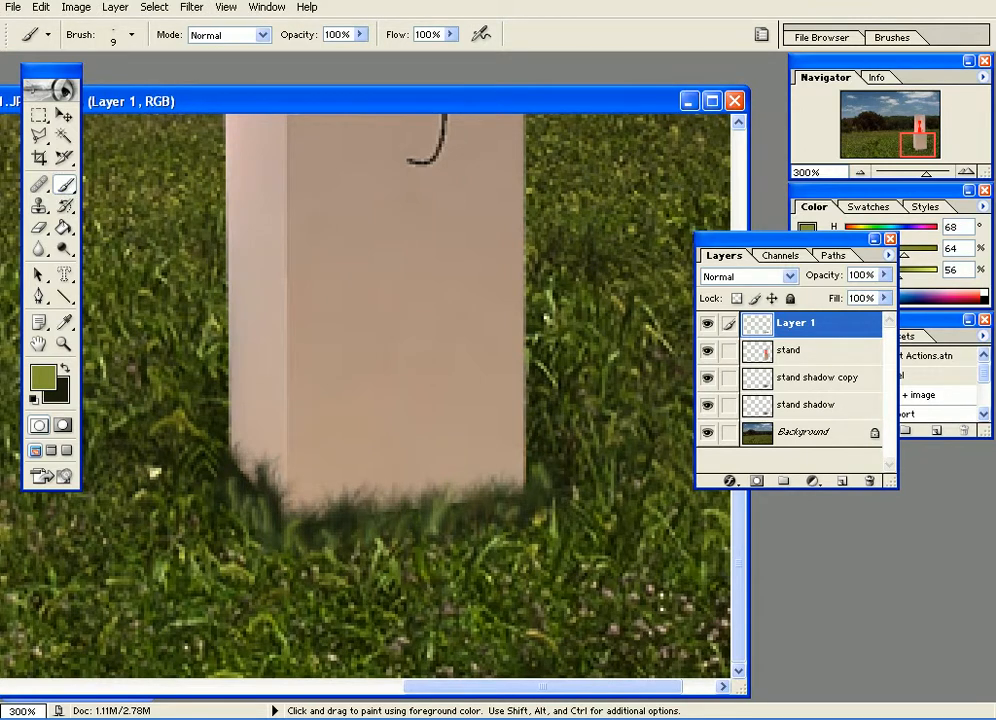
# Choose the 192 px spiky burst brush tip and reduce its size to 60 px.
pyautogui.rightClick(500, 458)
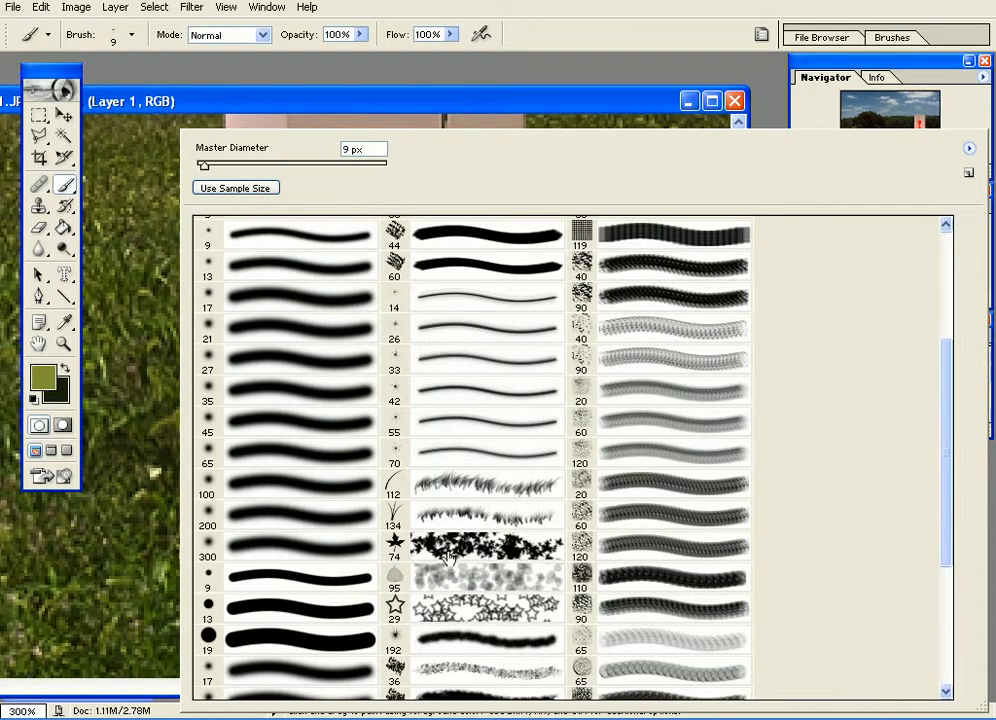
pyautogui.click(449, 643)
pyautogui.click(648, 23)
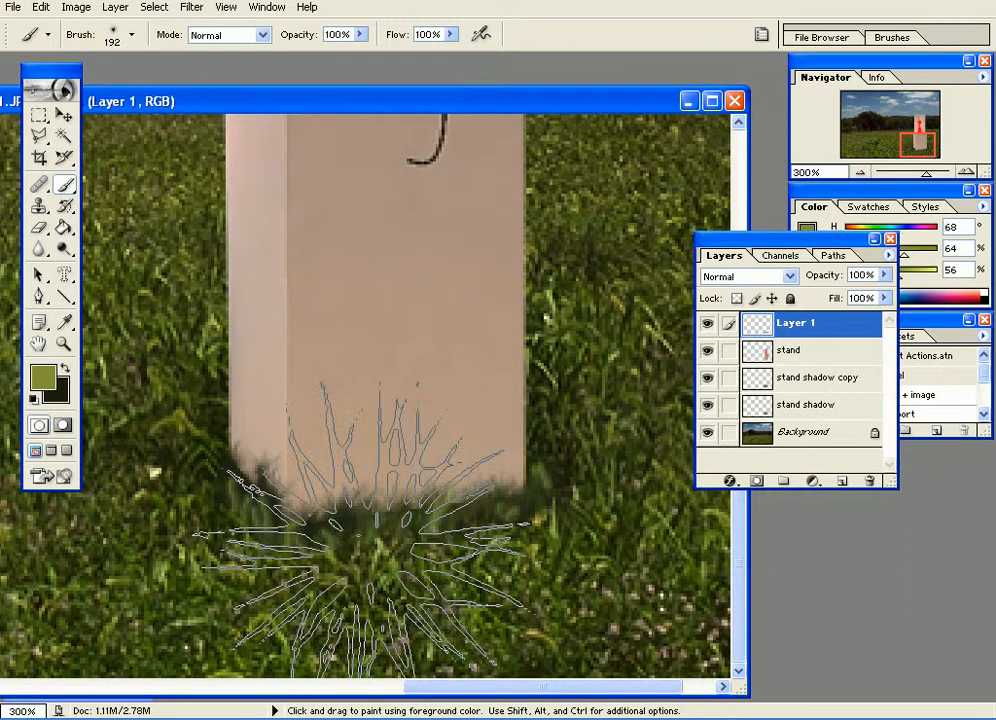
pyautogui.press('[')
pyautogui.press('[')
pyautogui.press('[')
pyautogui.press('[')
pyautogui.press('[')
pyautogui.press('[')
pyautogui.press('[')
pyautogui.press('[')
pyautogui.press('[')
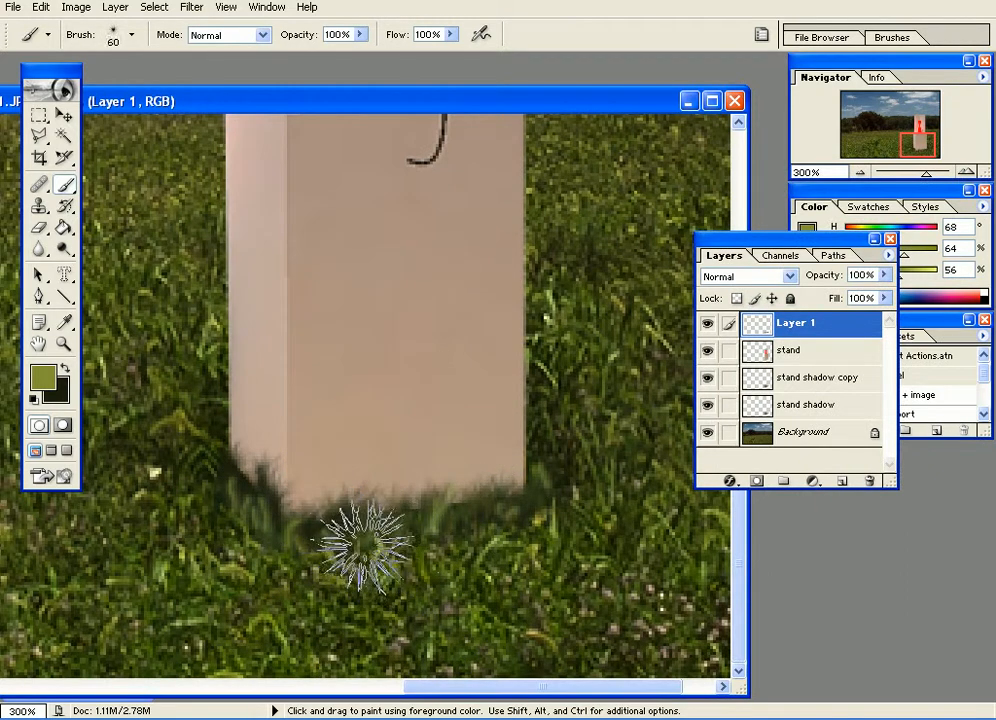
# Dab green texture into the grass along the pedestal's front base with the burst brush at 50 px, sampling nearby grass greens.
pyautogui.click(341, 545)
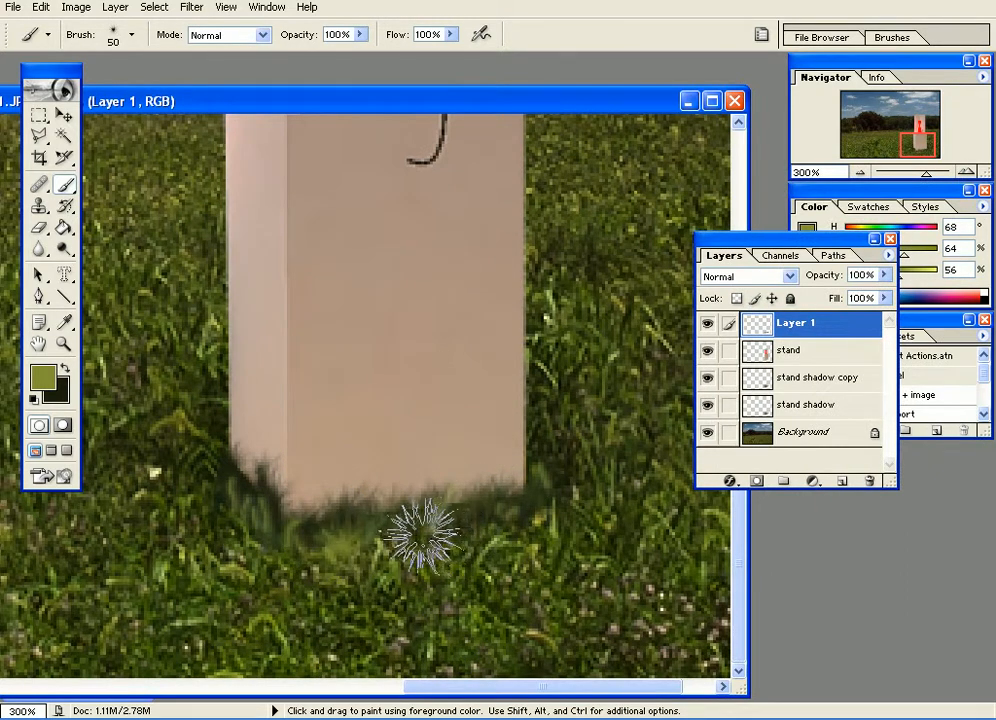
pyautogui.keyDown('alt'); pyautogui.click(547, 470); pyautogui.keyUp('alt')
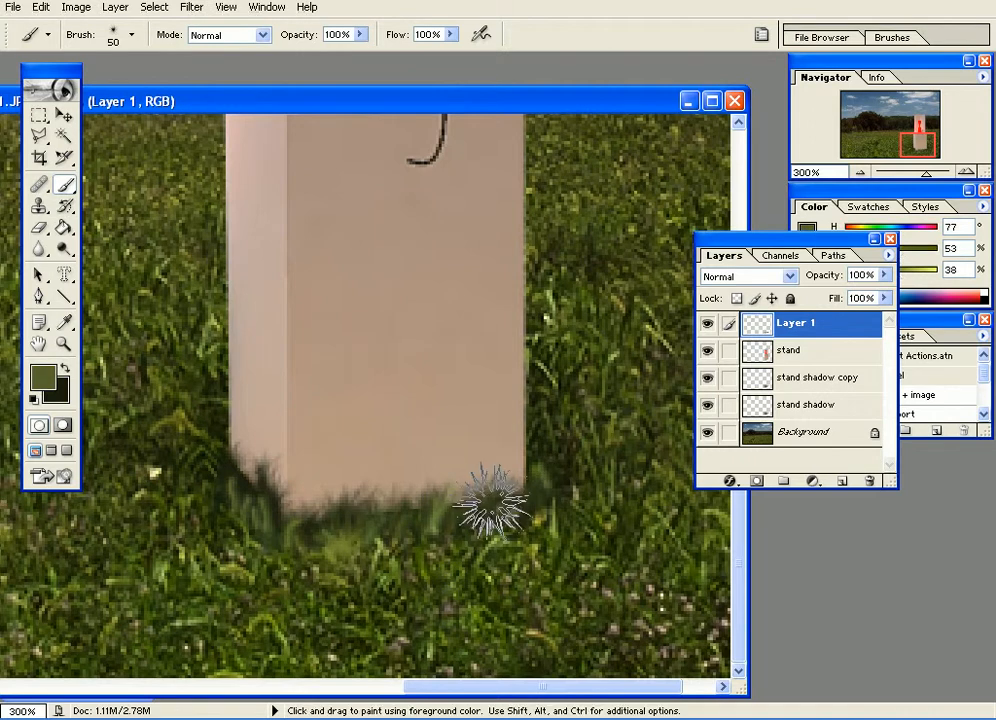
pyautogui.keyDown('alt'); pyautogui.click(536, 552); pyautogui.keyUp('alt')
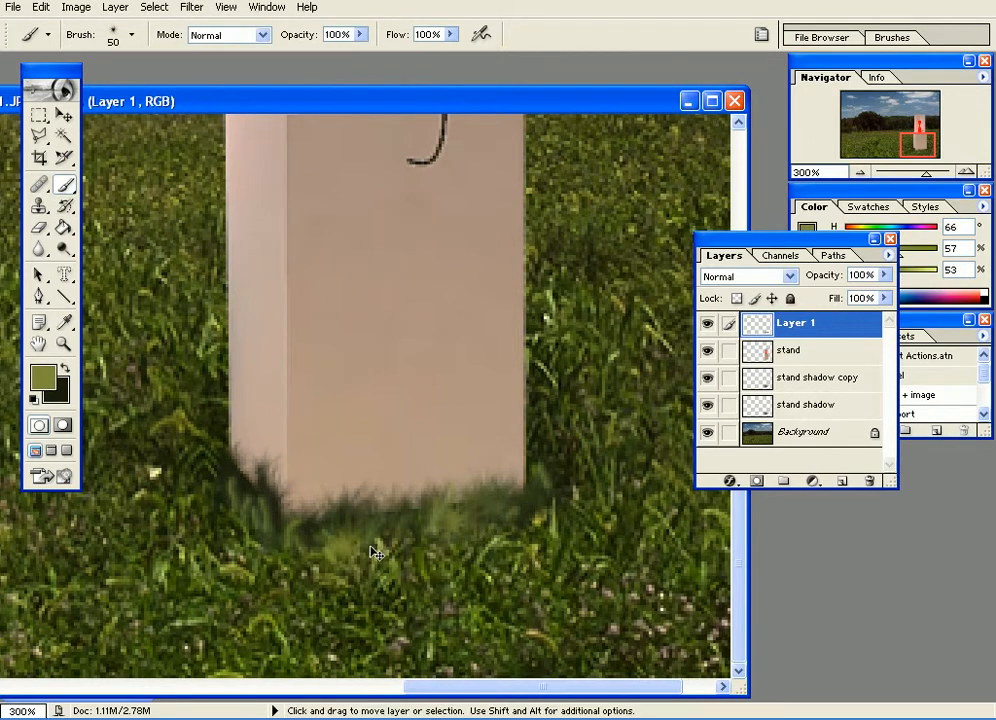
# Compare the whole composite at 100% with the painted grass layer hidden and shown.
pyautogui.hotkey('ctrl', '-')
pyautogui.hotkey('ctrl', '-')
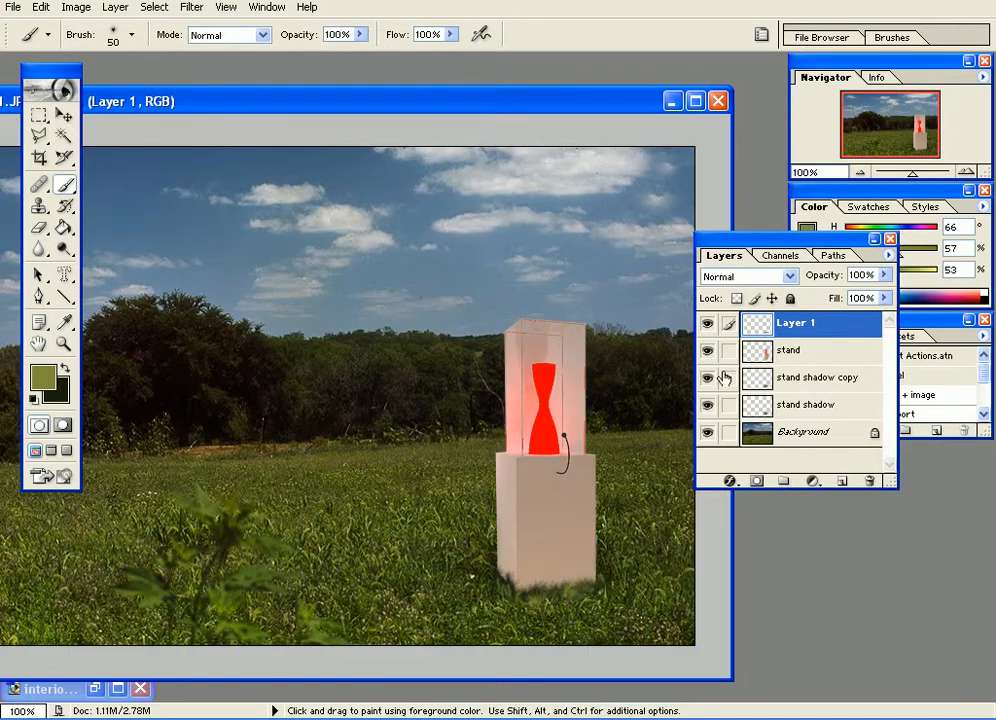
pyautogui.click(707, 323)
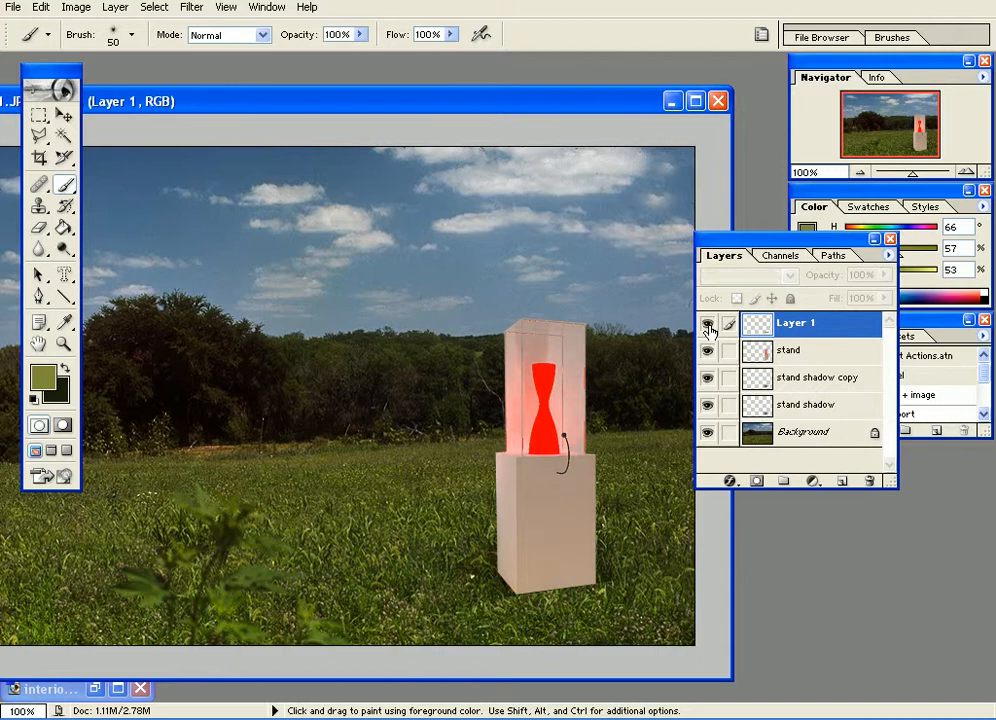
pyautogui.click(707, 324)
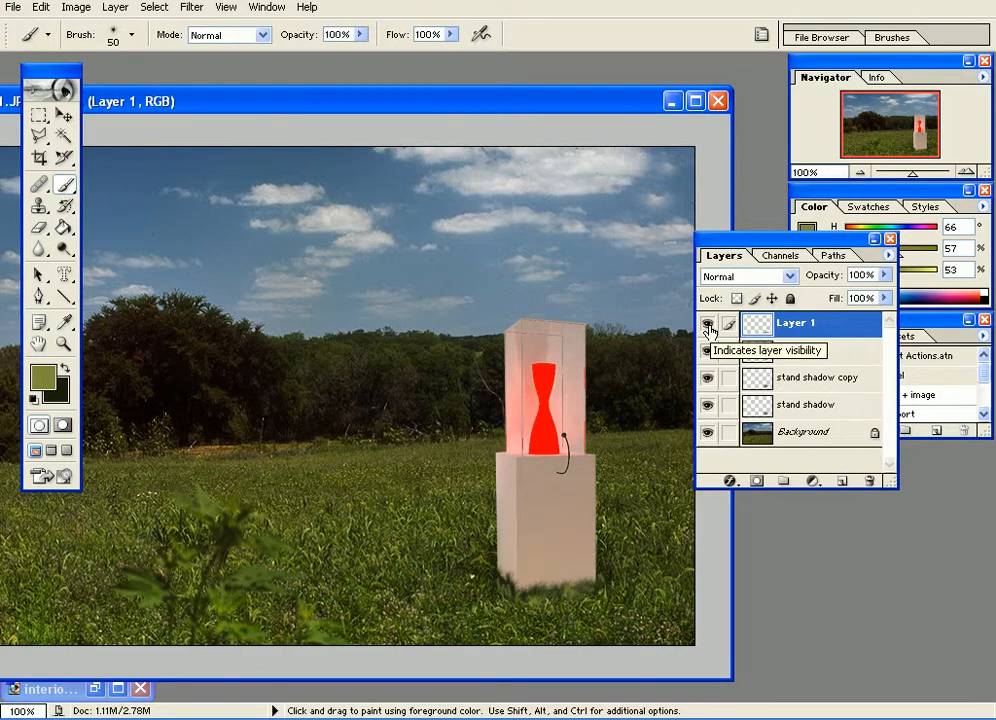
# Reposition the meadow image window to bring the full photo into view and switch to the Move tool.
pyautogui.moveTo(498, 105); pyautogui.dragTo(537, 88)
pyautogui.click(63, 116)
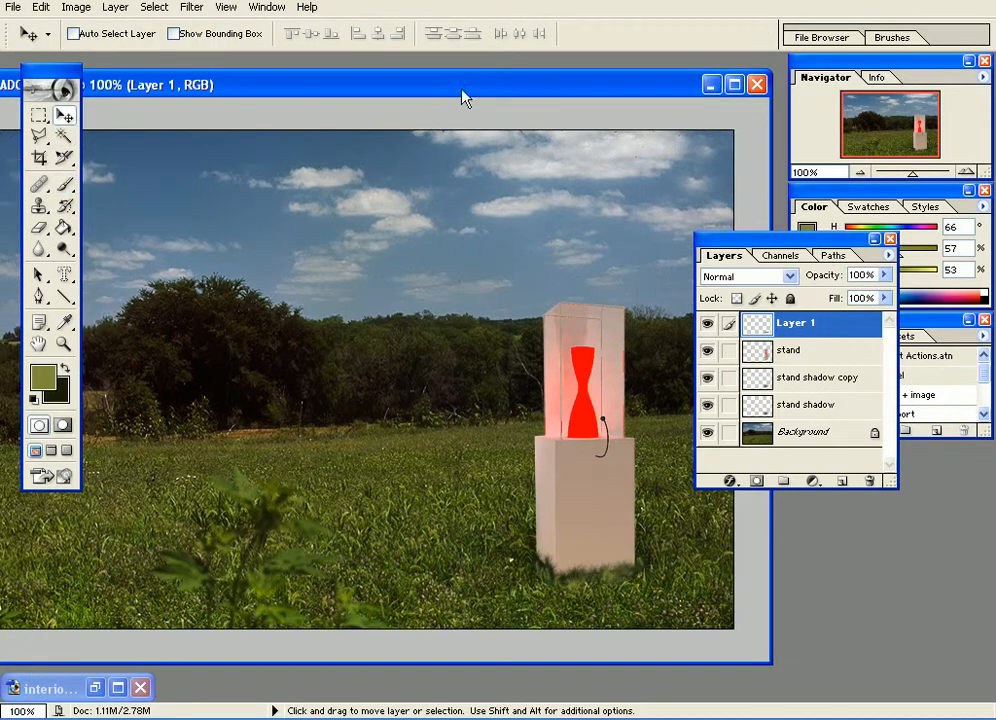
pyautogui.moveTo(445, 92); pyautogui.dragTo(473, 97)
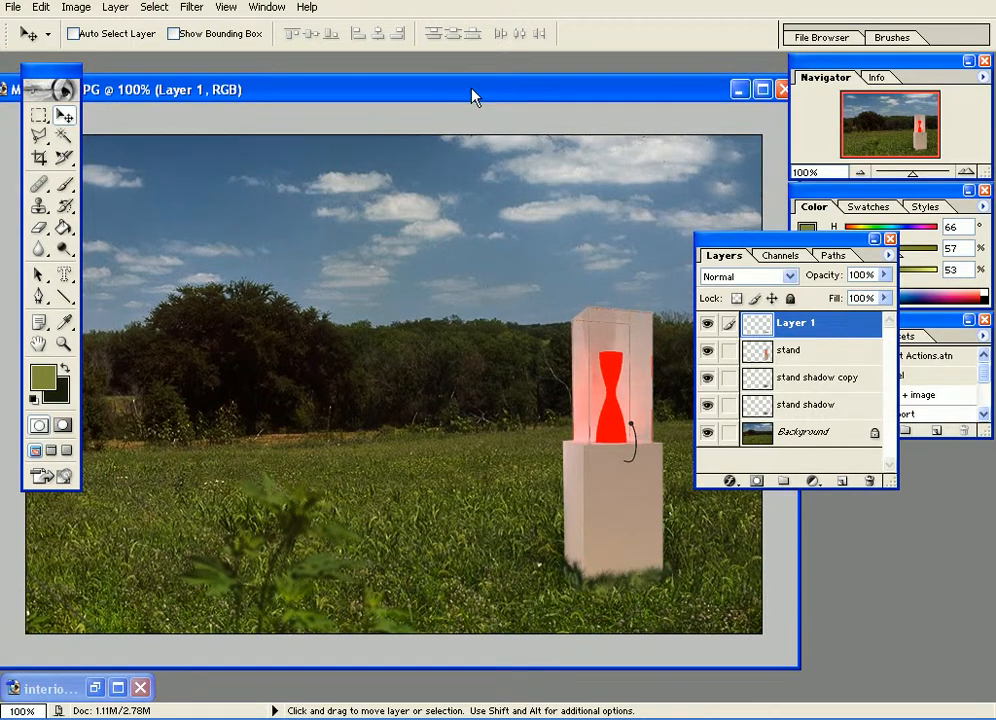